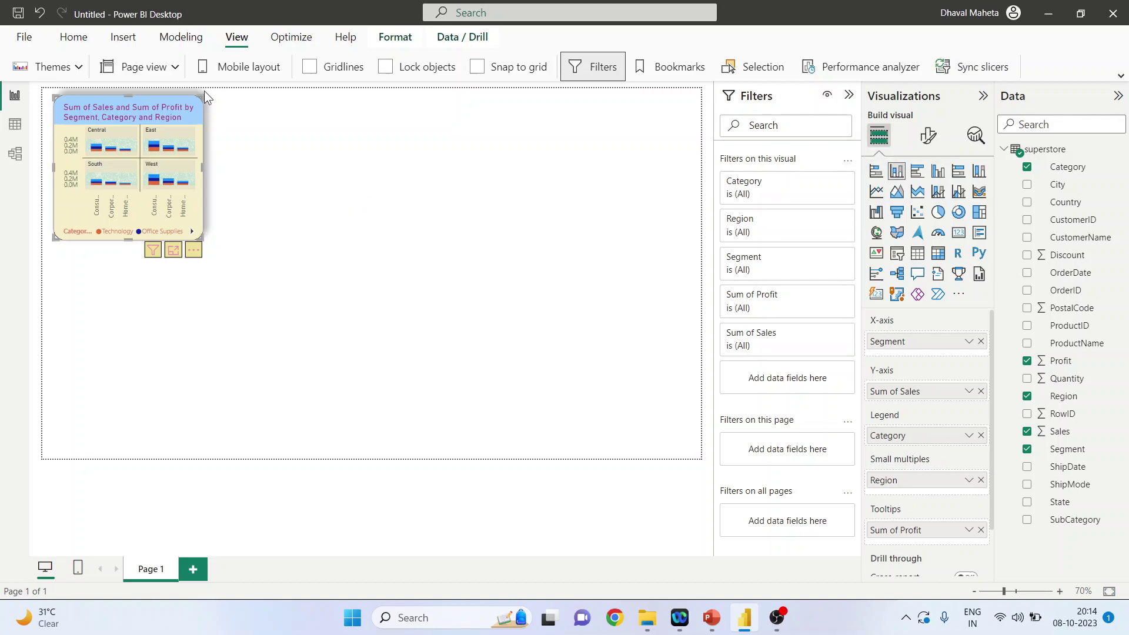
Step: Add a clustered bar chart to the report page with Segment on the Y-axis and Sales on the X-axis
click(323, 198)
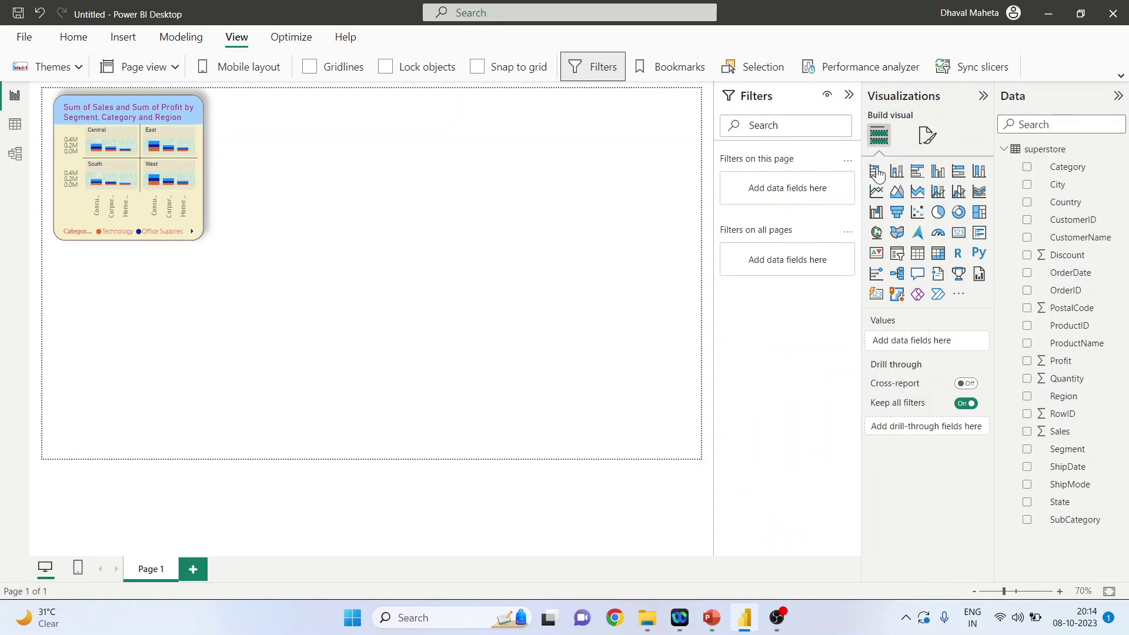
click(917, 176)
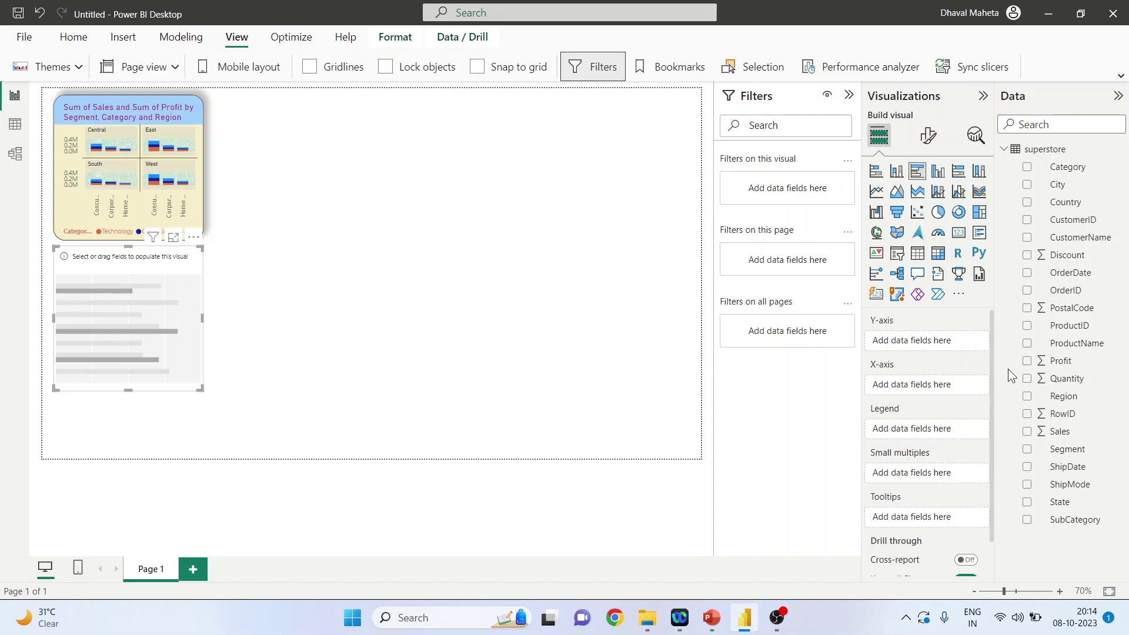
drag(1065, 451, 937, 341)
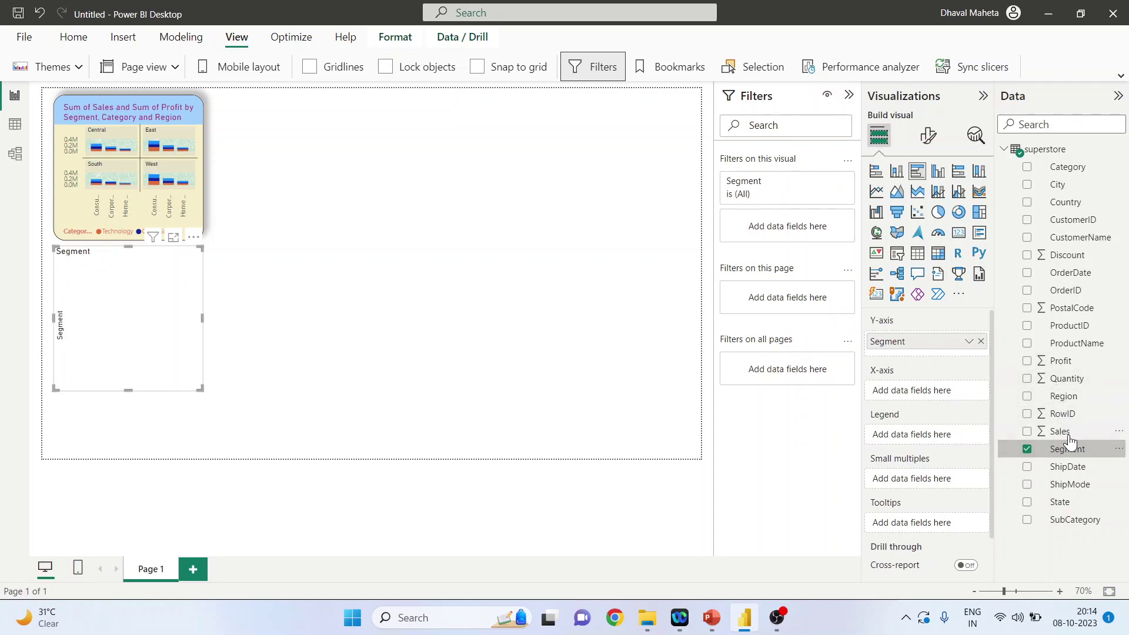
drag(1060, 431, 937, 394)
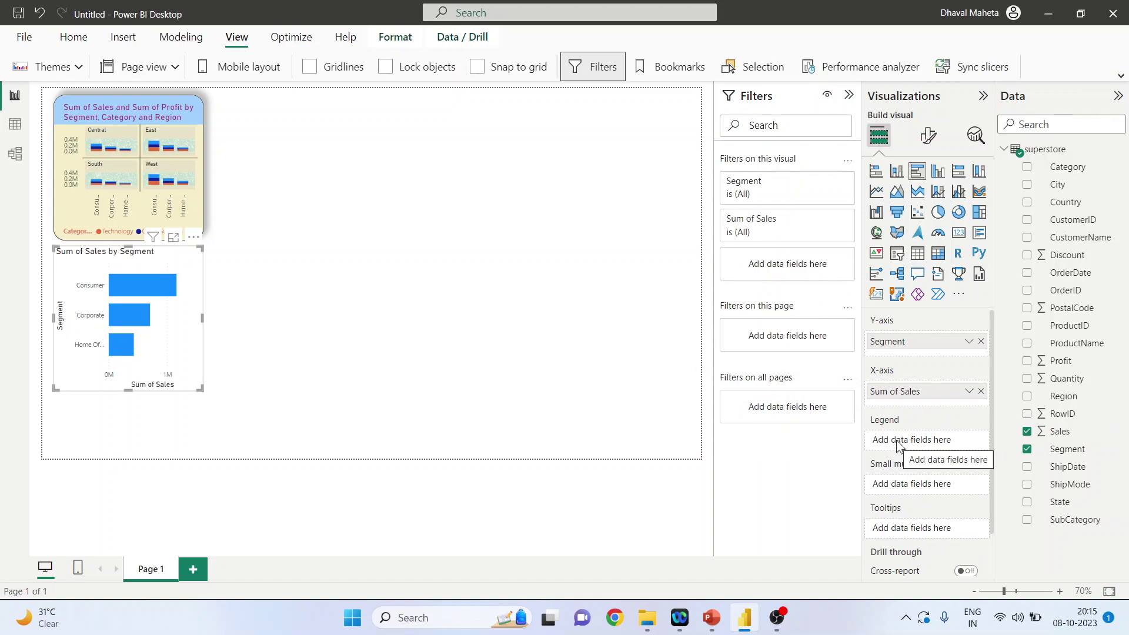
Step: Use Category as the bar chart's legend and split the chart into small multiples by Region
drag(1067, 169, 942, 444)
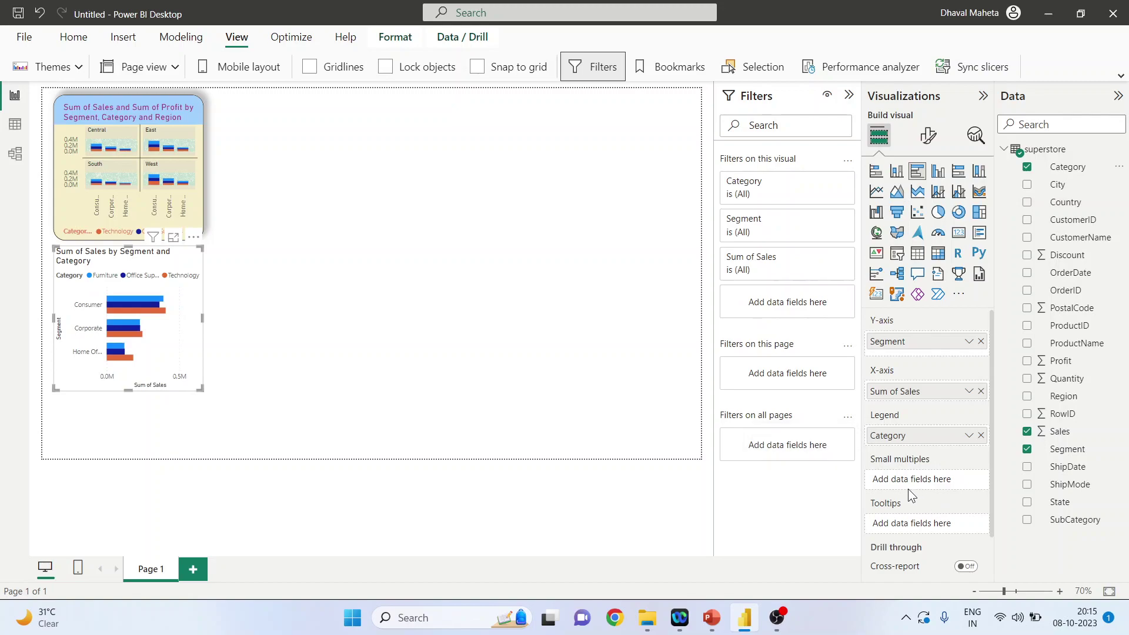
drag(1059, 396, 935, 479)
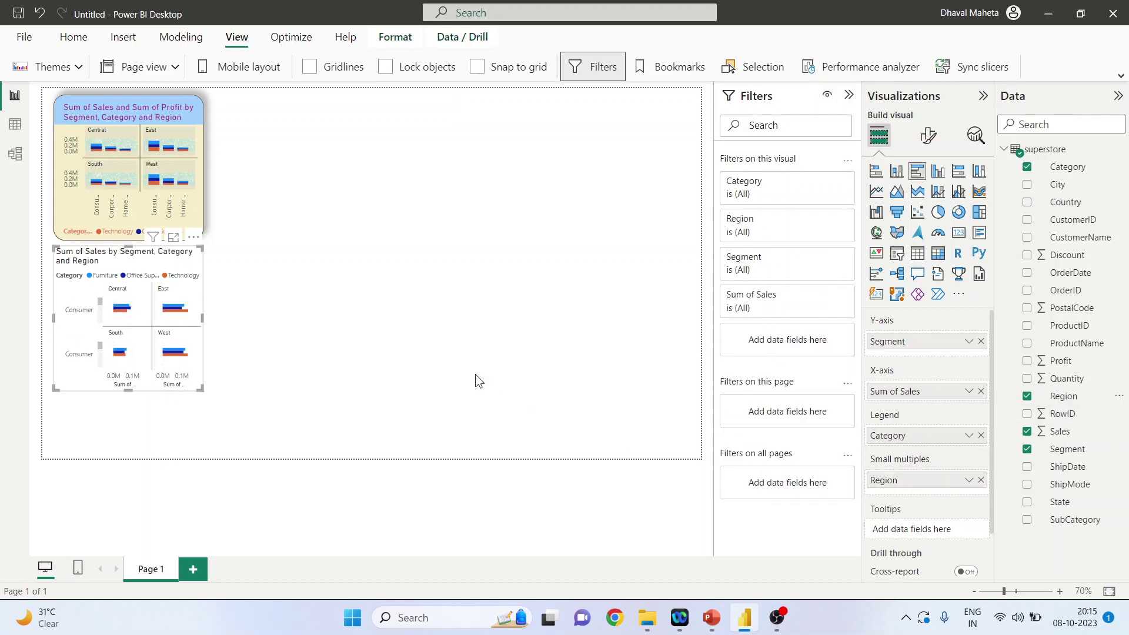
Step: Open the bar chart in focus mode and add Profit to its tooltips
click(174, 238)
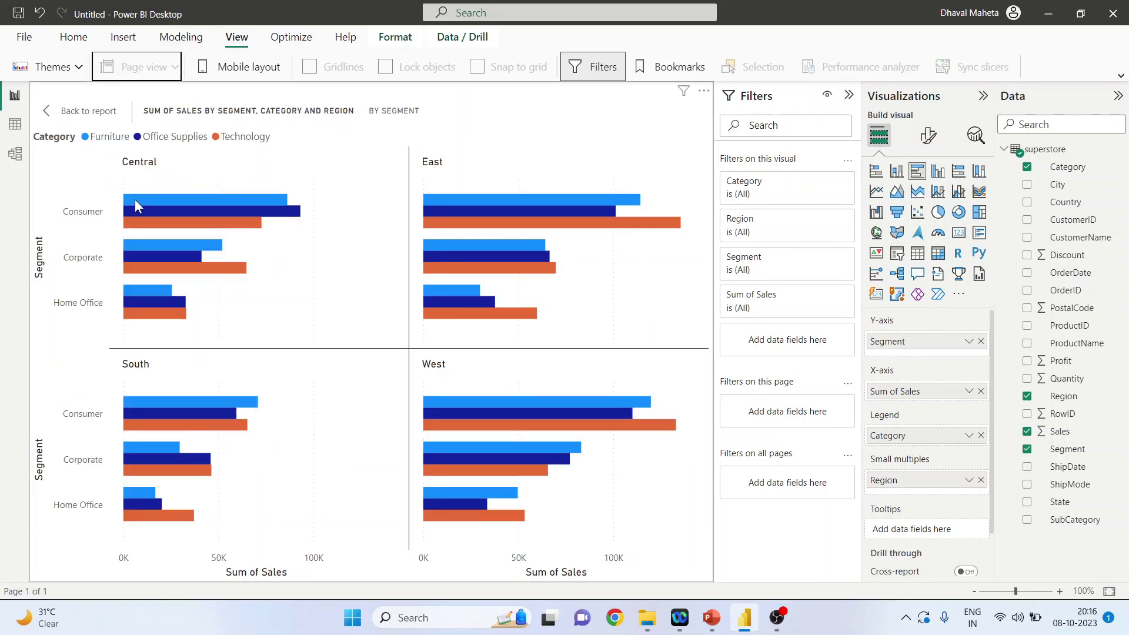
mouse_move(150, 200)
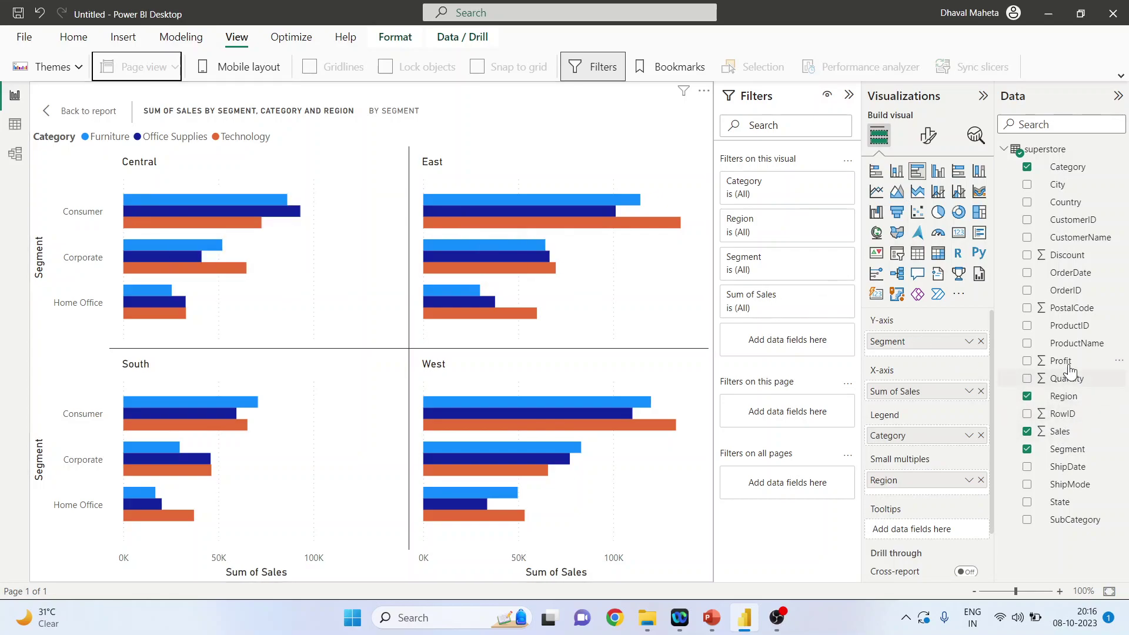
drag(1061, 361, 924, 531)
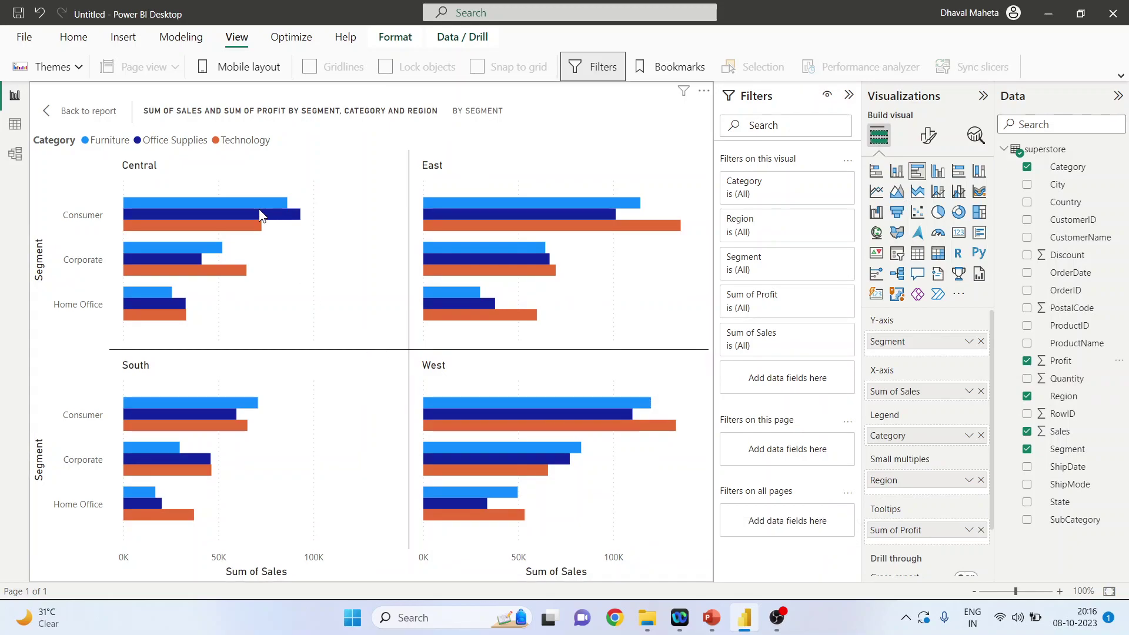
mouse_move(261, 207)
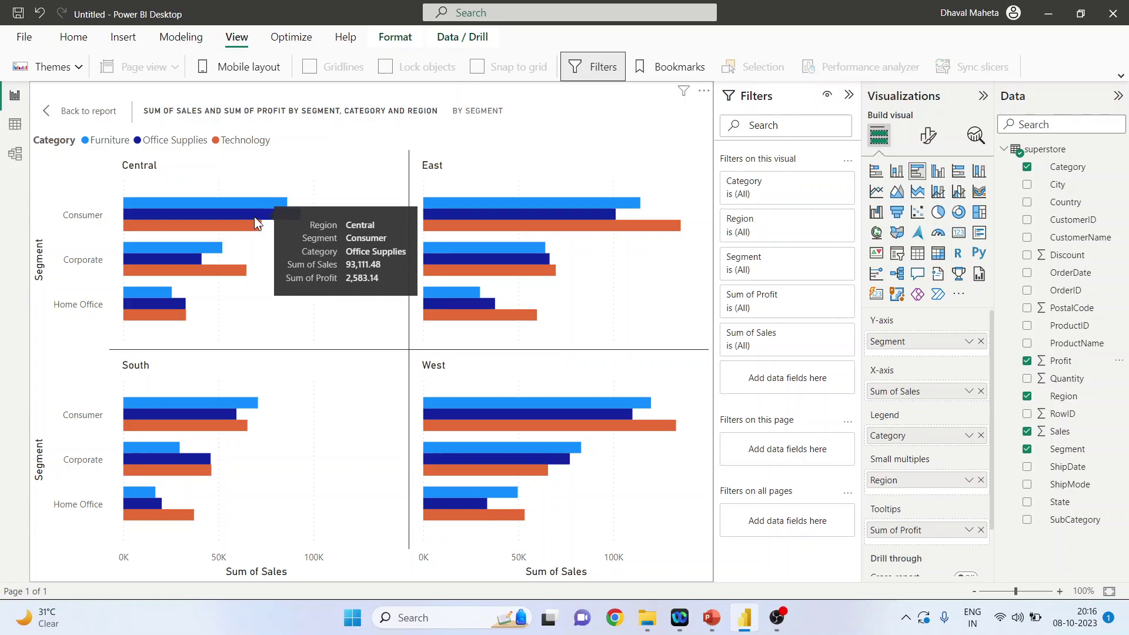
Step: Highlight the Furniture, Office Supplies and Technology bars one after another through the legend, and clear the highlighting
click(89, 143)
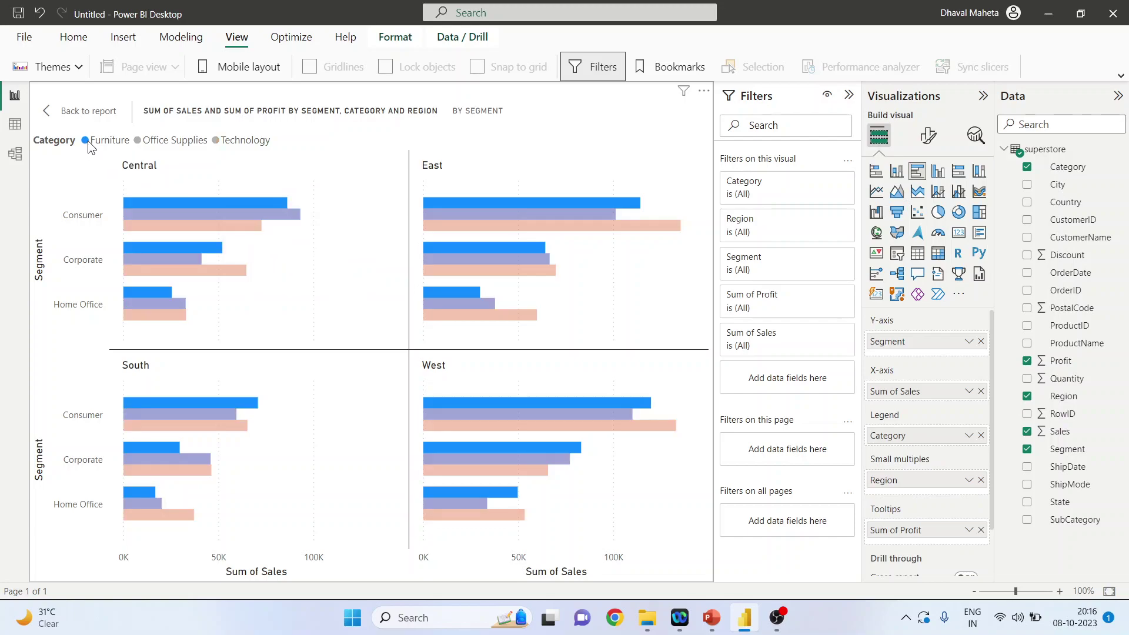
click(138, 143)
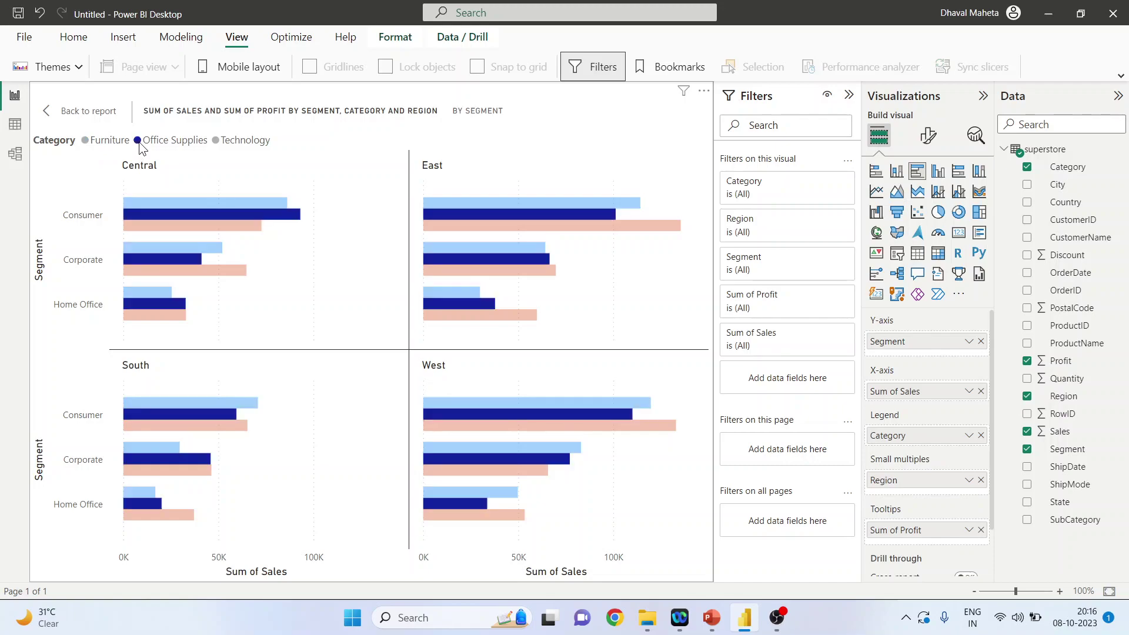
click(215, 143)
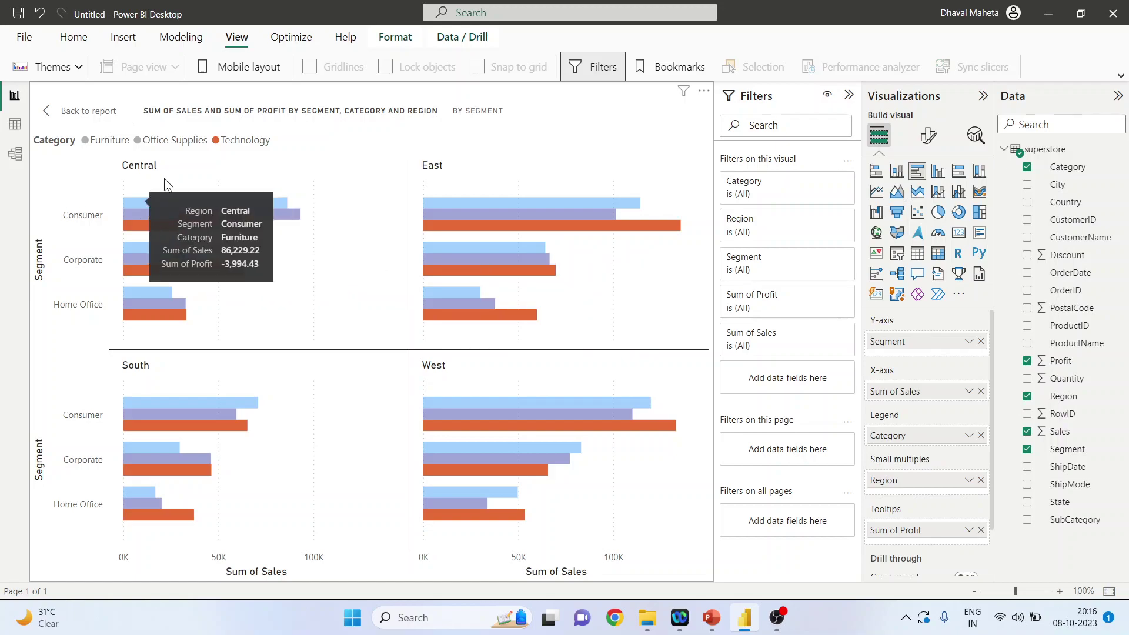
click(59, 146)
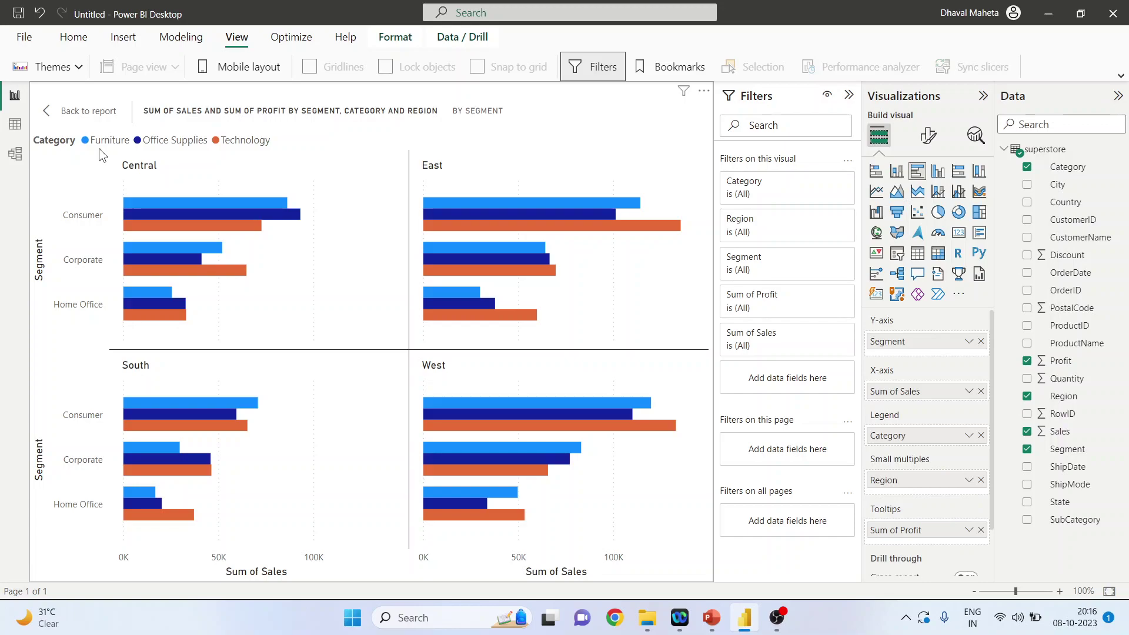
scroll(990, 439, down, 3)
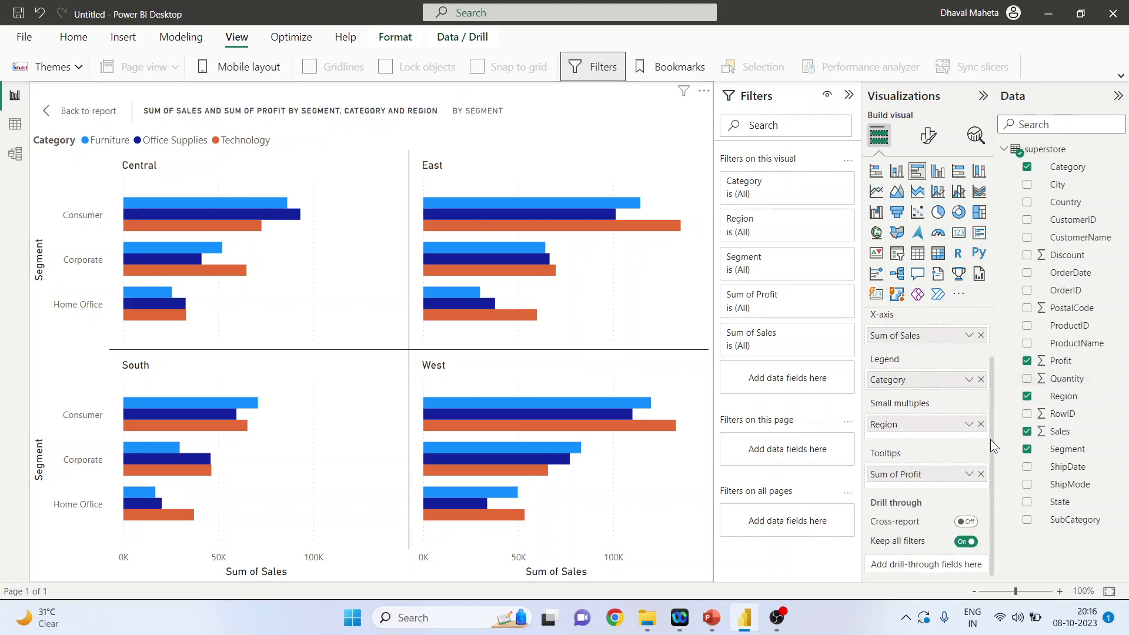
scroll(990, 455, up, 3)
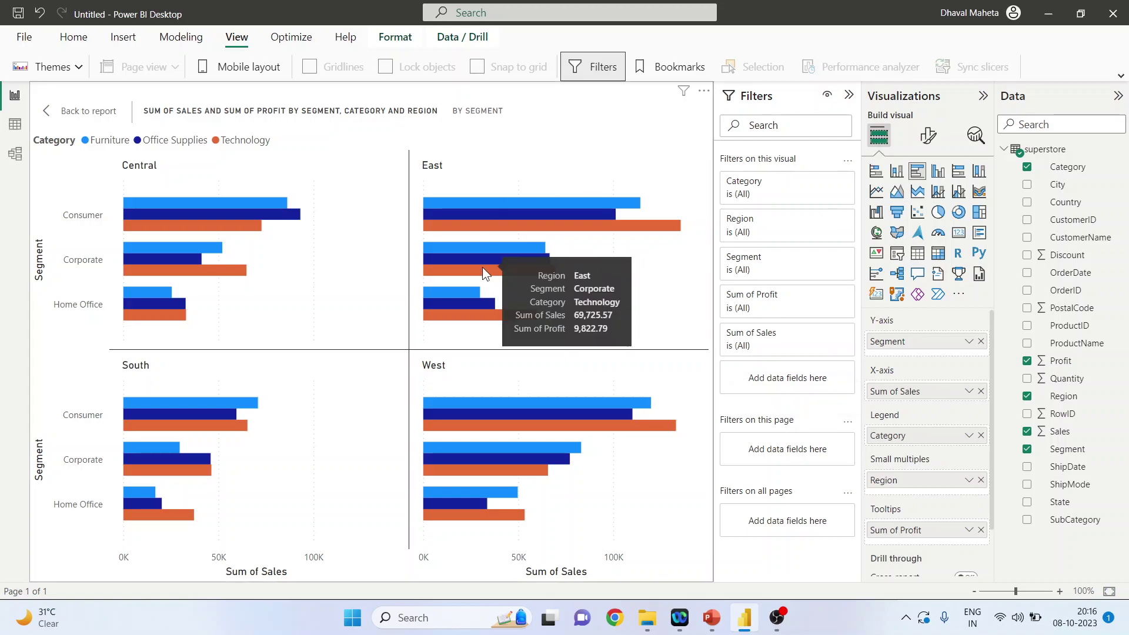
Step: Set the Y-axis value labels to font size 10 and a dark orange-brown color
click(929, 141)
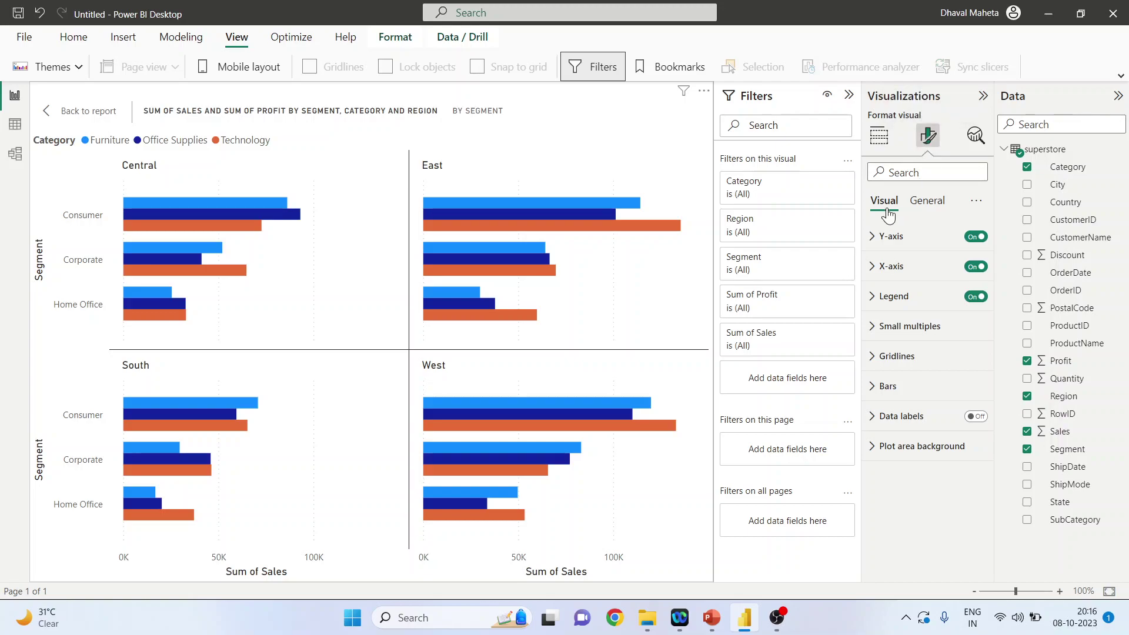
click(873, 239)
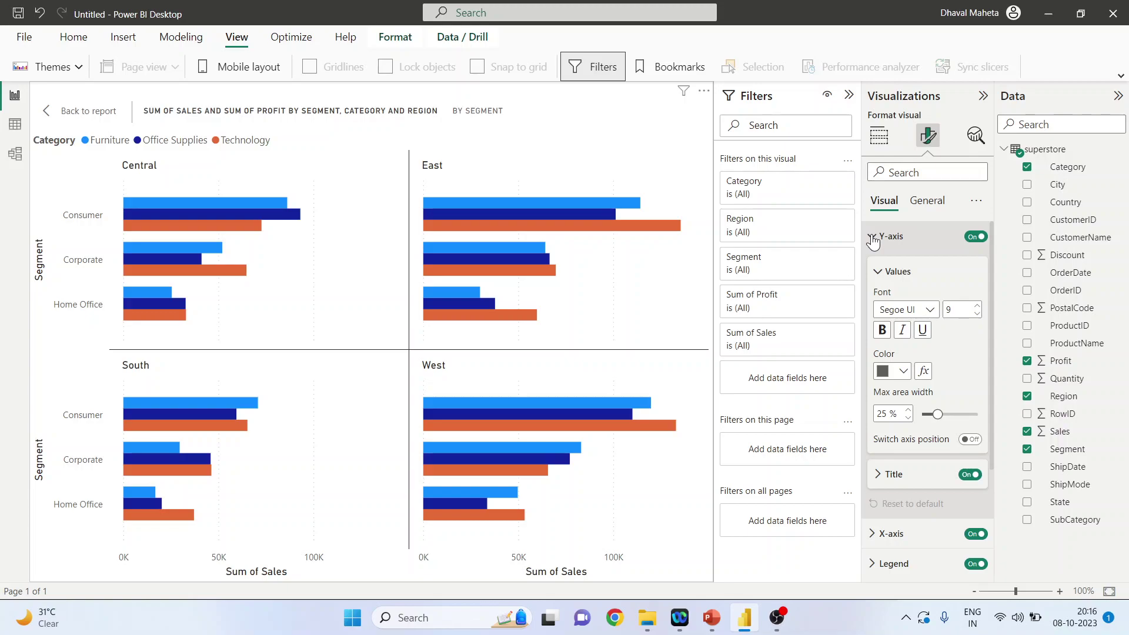
click(978, 306)
click(978, 307)
click(977, 307)
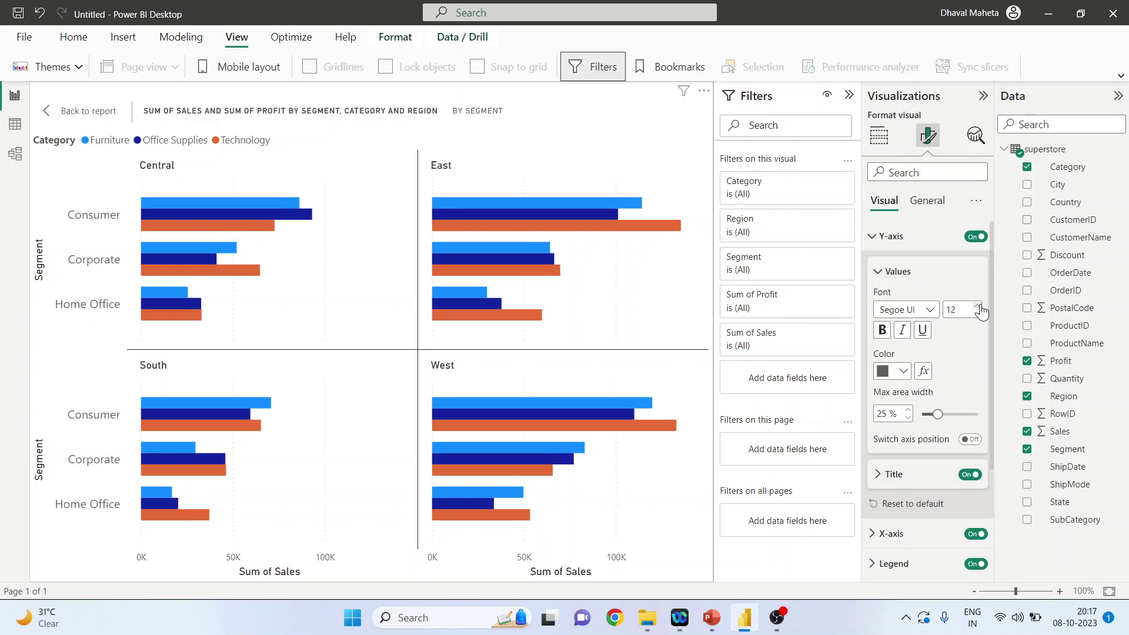
click(978, 306)
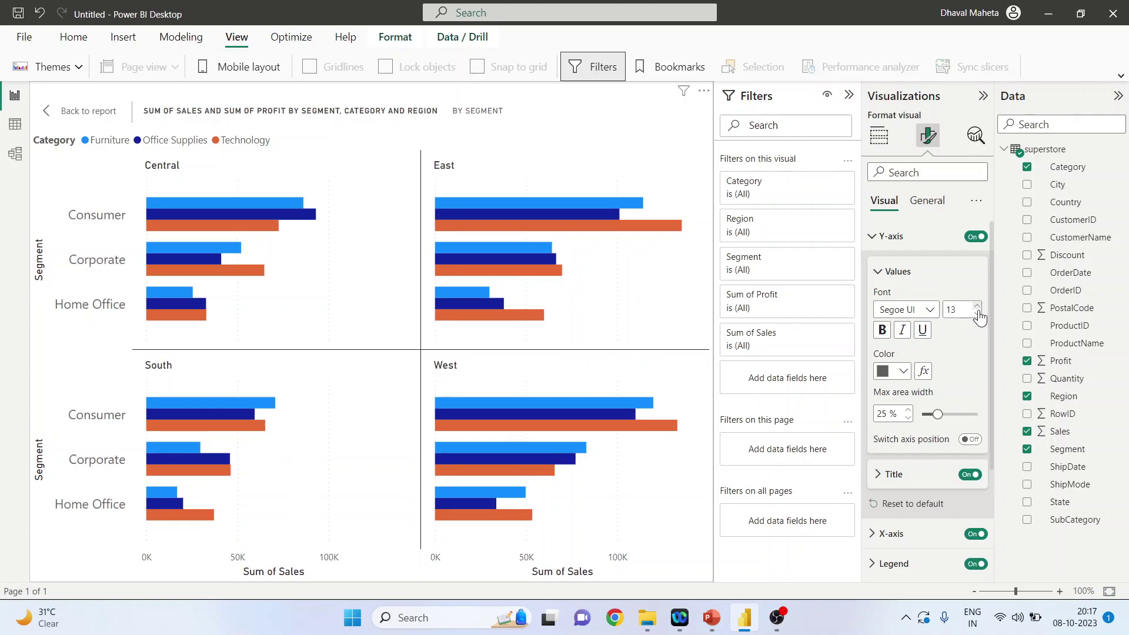
click(978, 313)
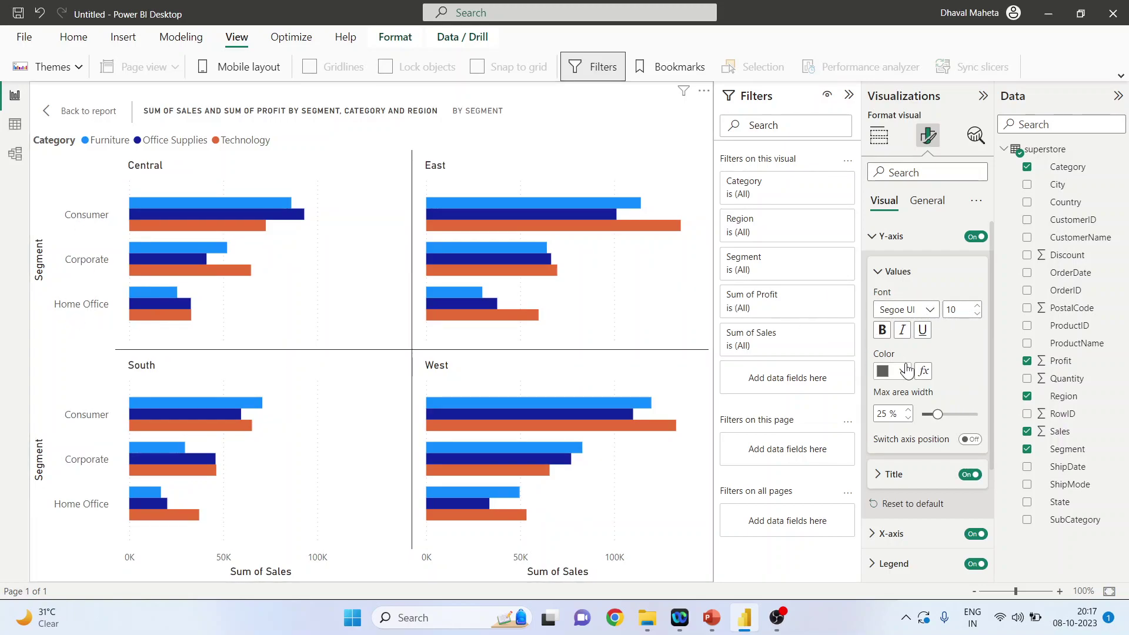
click(903, 371)
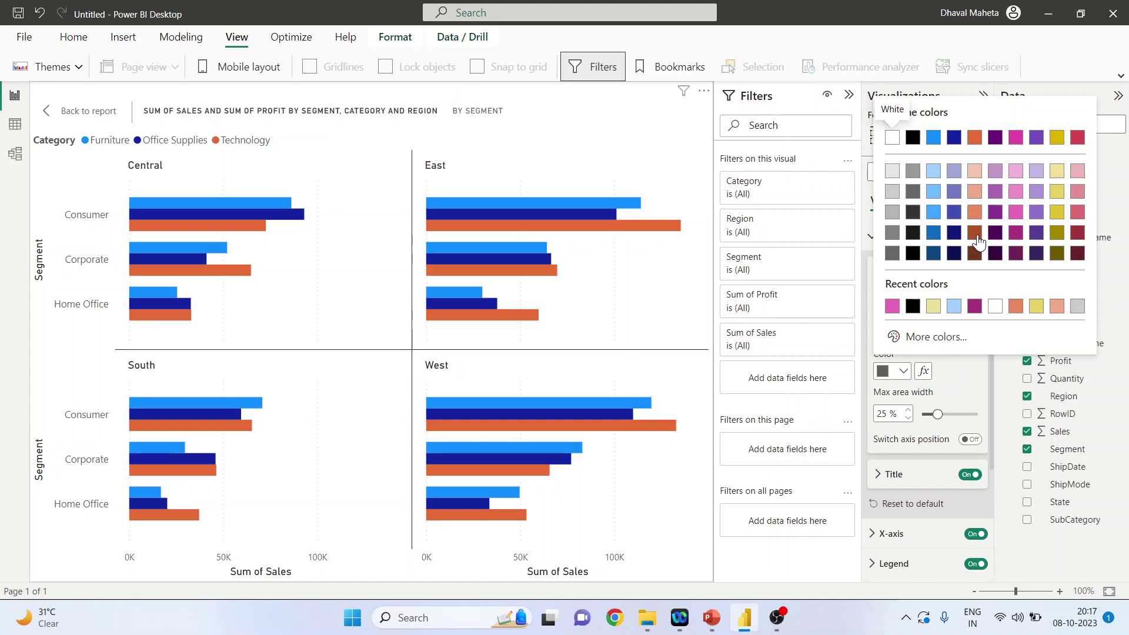
click(976, 236)
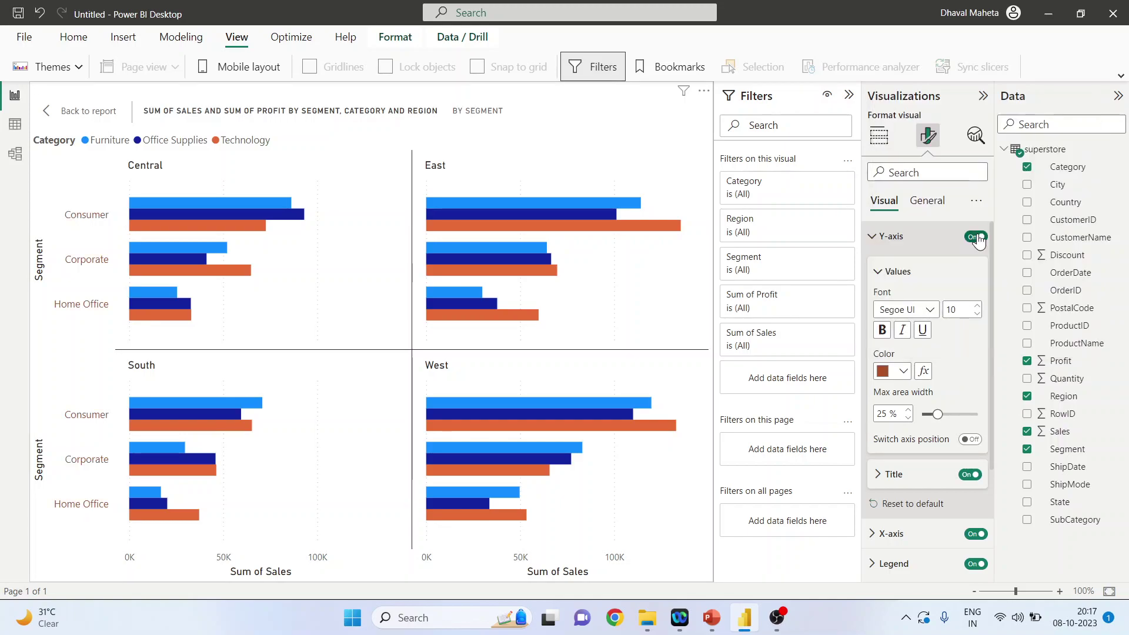
Step: Title the Y-axis "Sales according to segment" and reset the Y-axis formatting to default
click(881, 275)
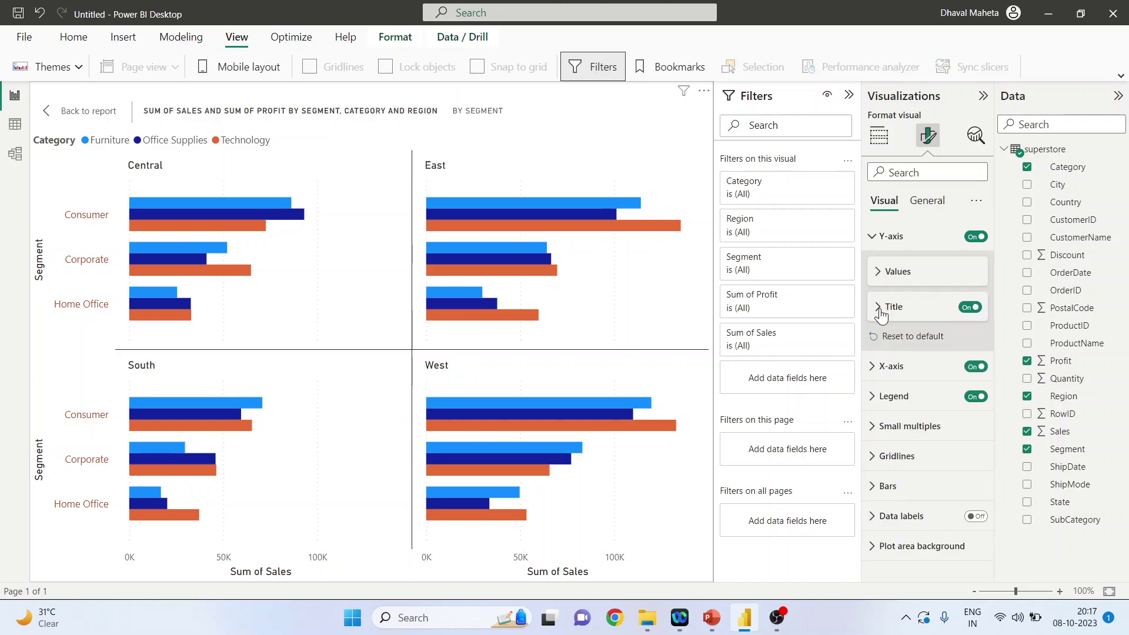
click(880, 312)
click(900, 346)
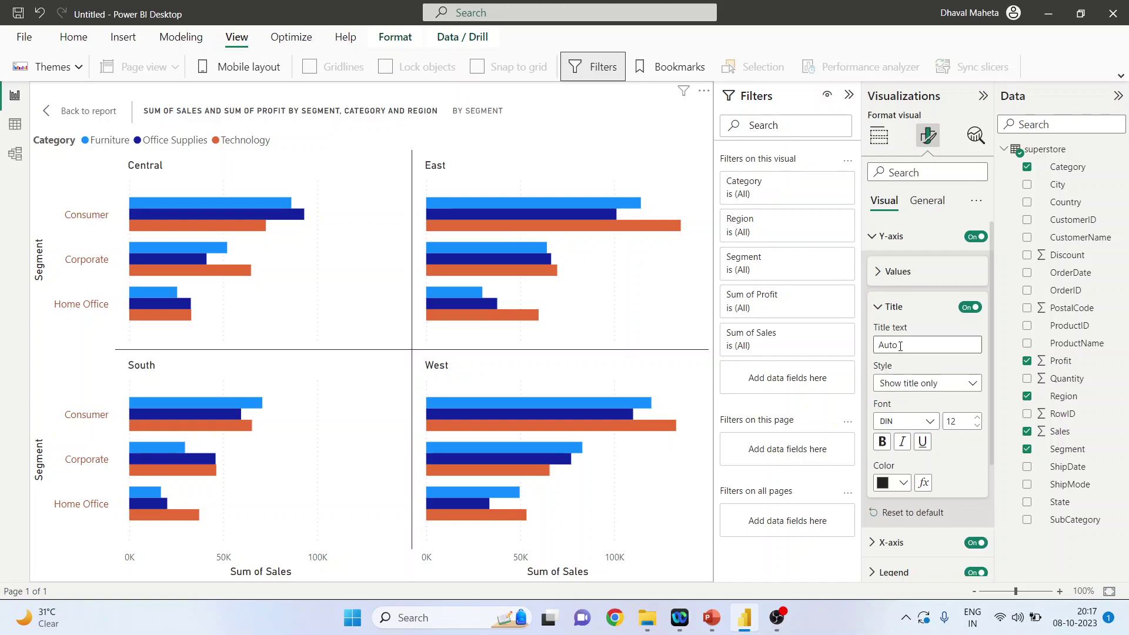
text(Sales according to segment)
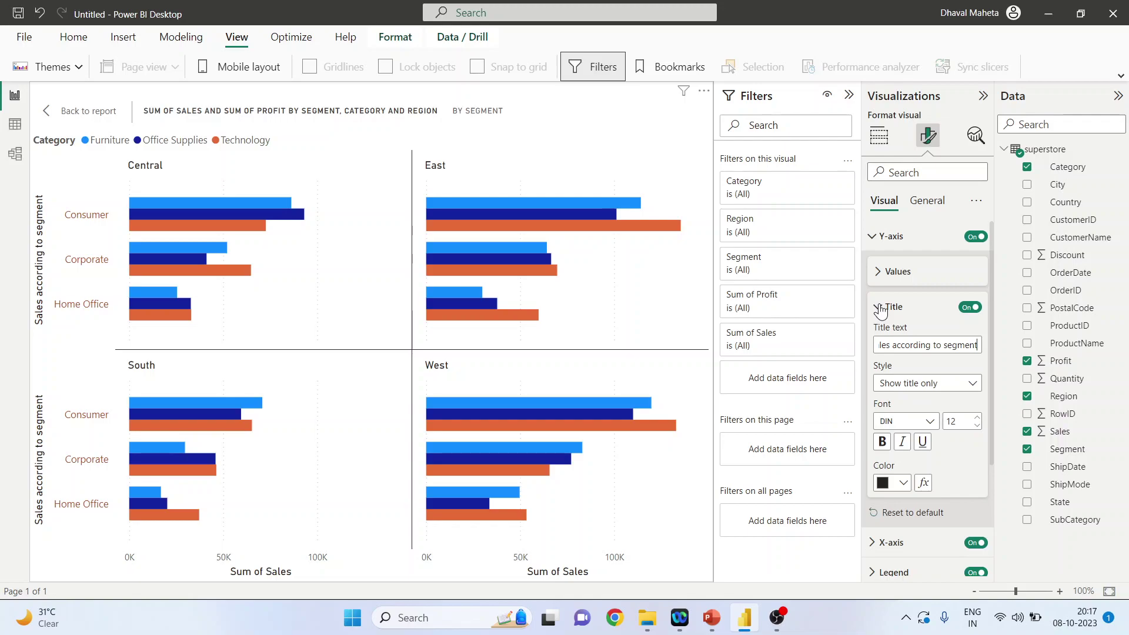
click(879, 308)
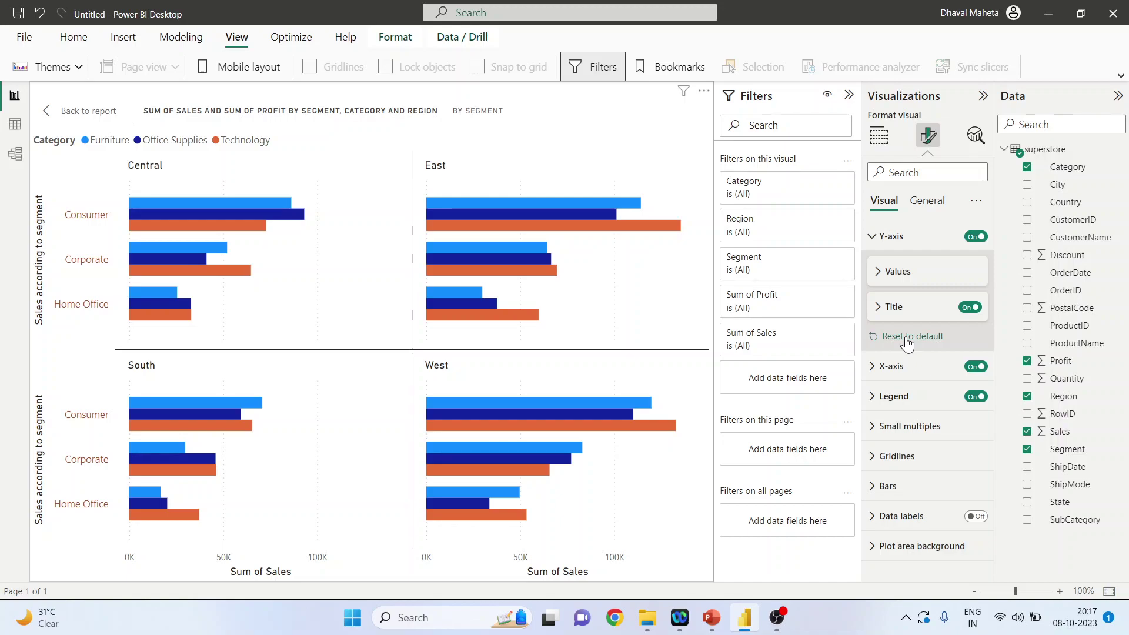
click(909, 344)
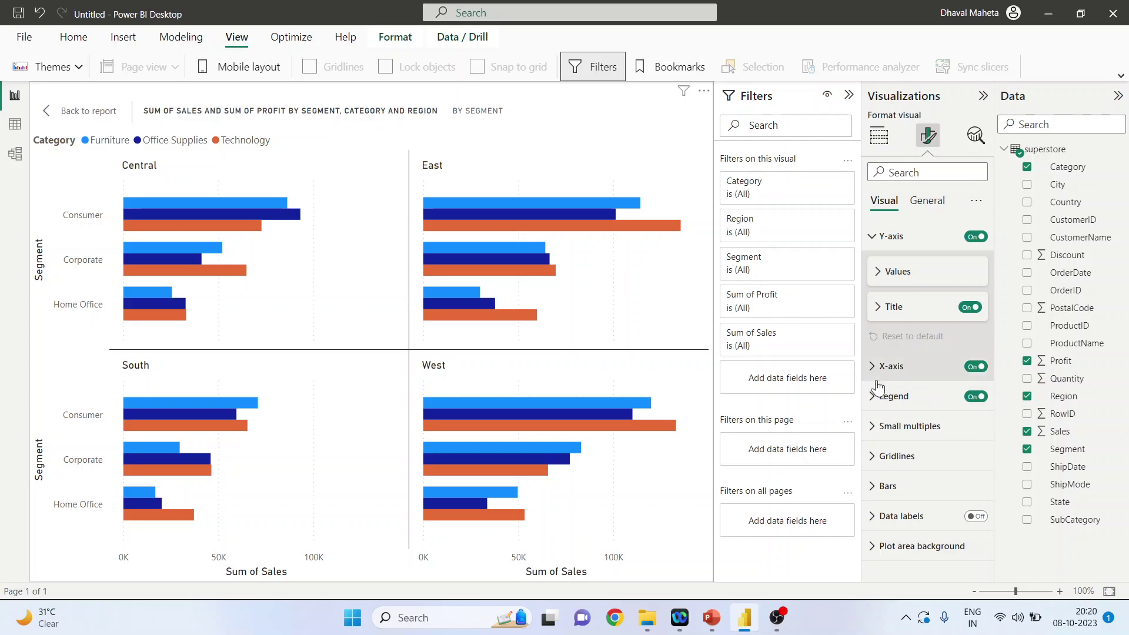
Step: Try 1 as the minimum of the X-axis range, and set the minimum to 0
click(873, 367)
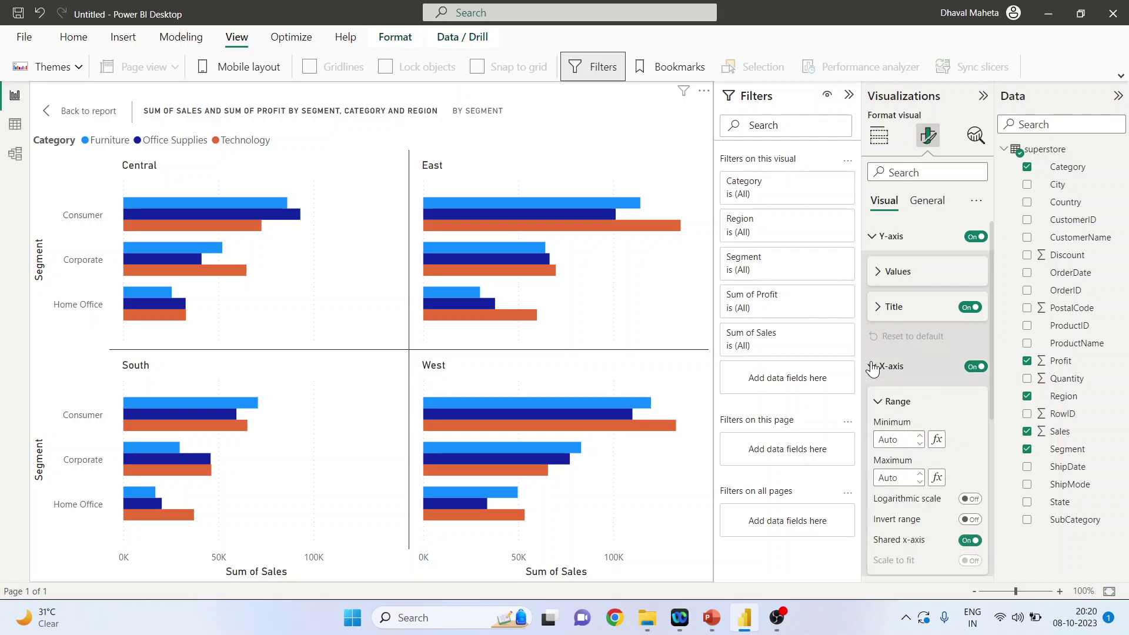
click(921, 437)
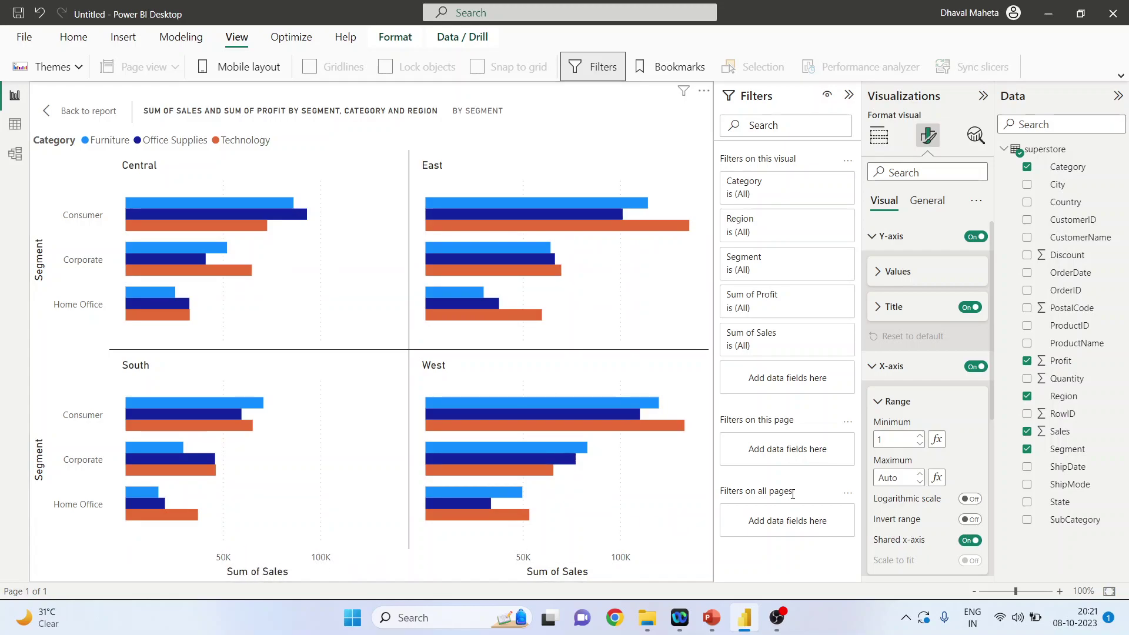
click(920, 444)
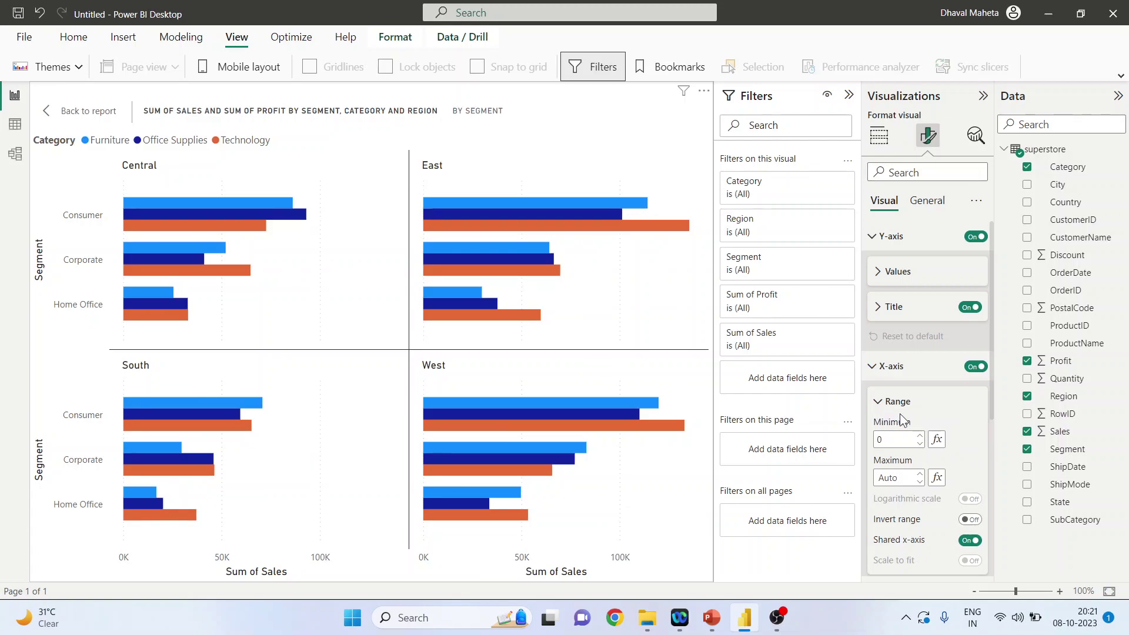
Step: Invert the X-axis range, and try turning the shared X-axis off and back on
click(969, 520)
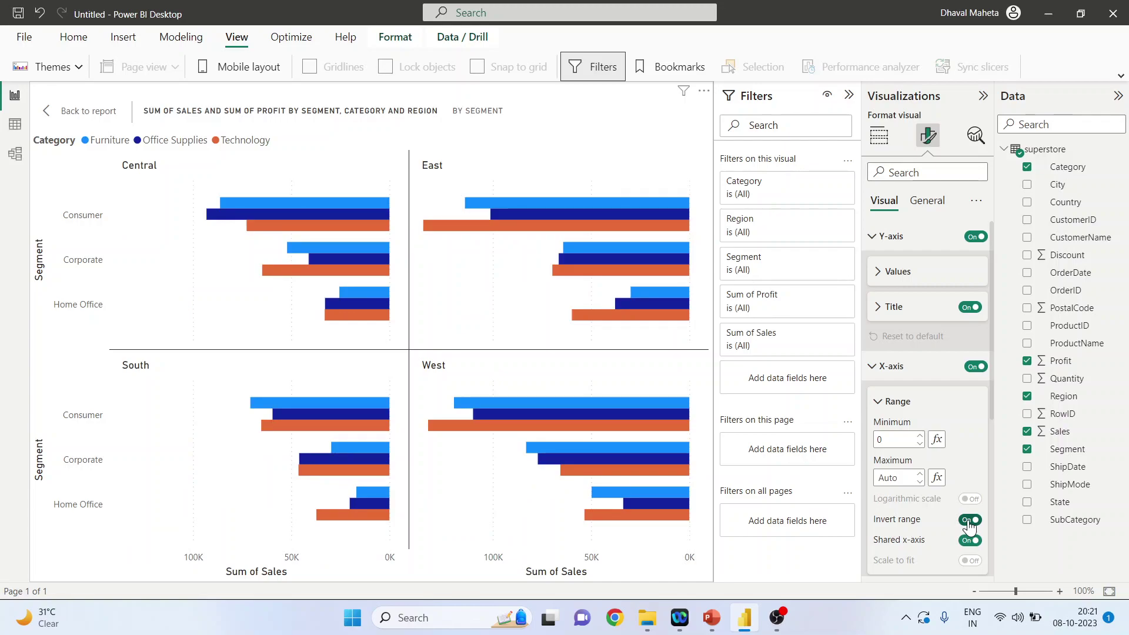
click(968, 521)
click(969, 521)
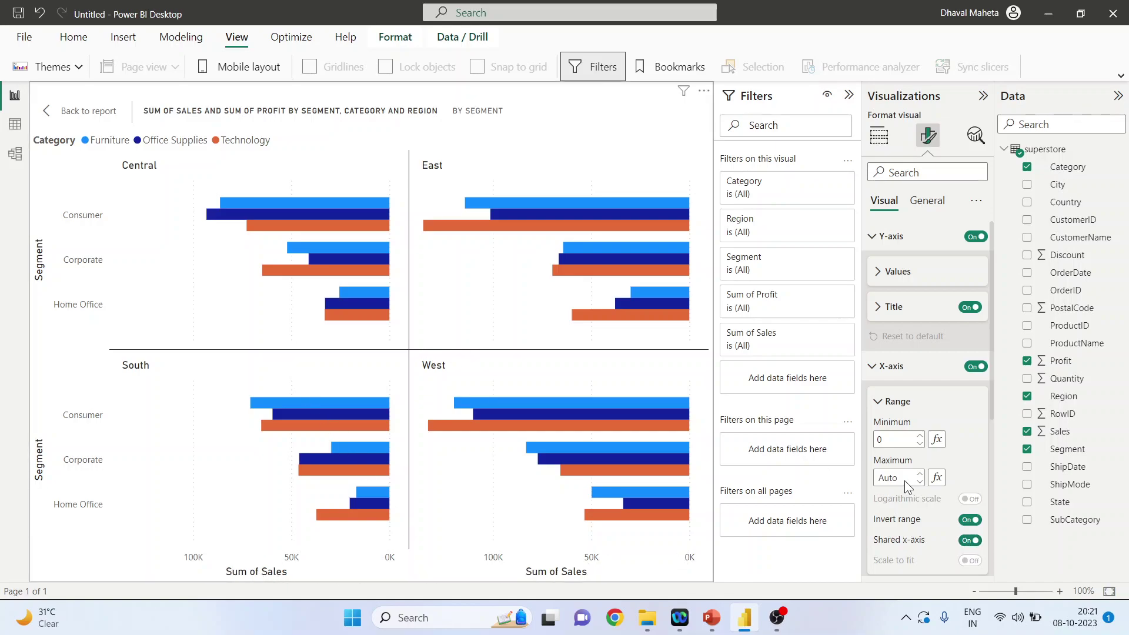
click(965, 541)
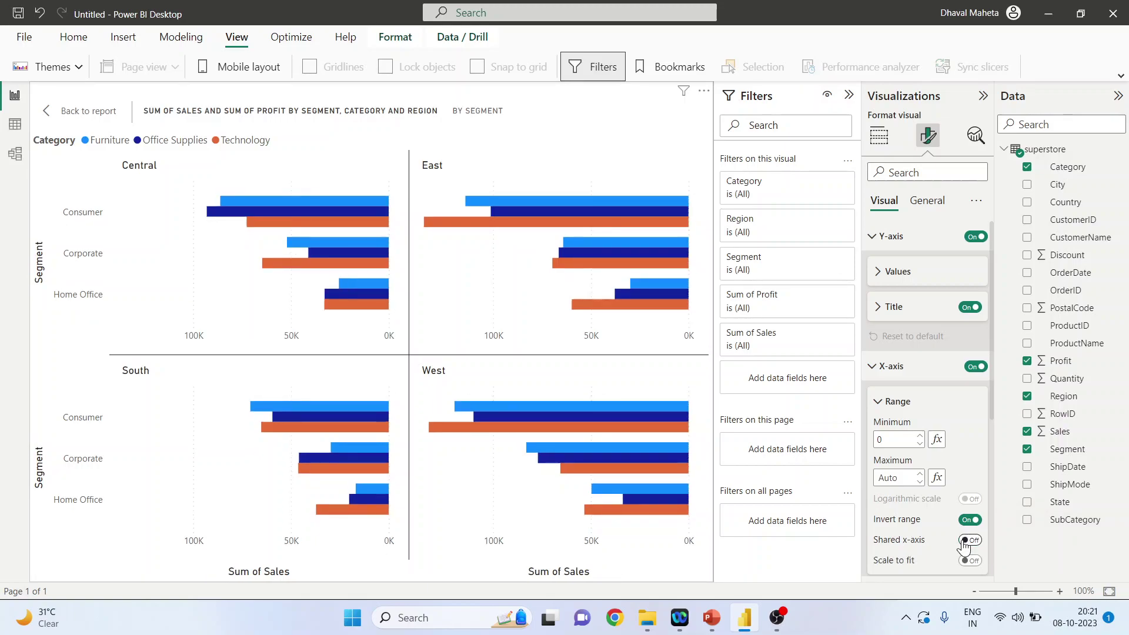
click(971, 541)
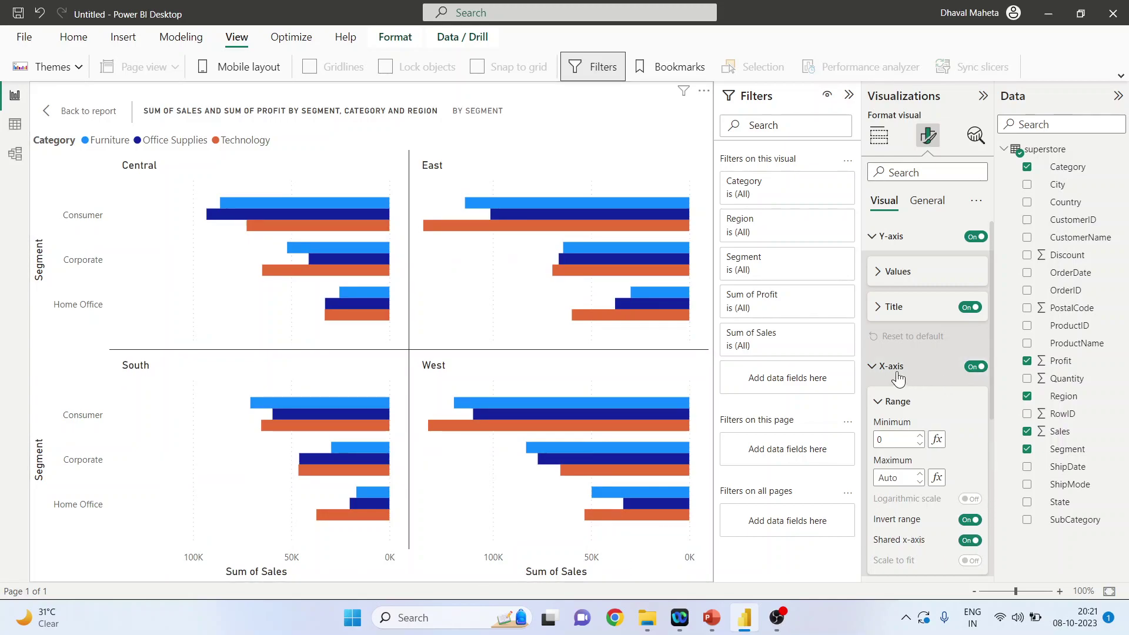
Step: Set the X-axis value labels to font size 11 and the bright blue theme color
click(871, 366)
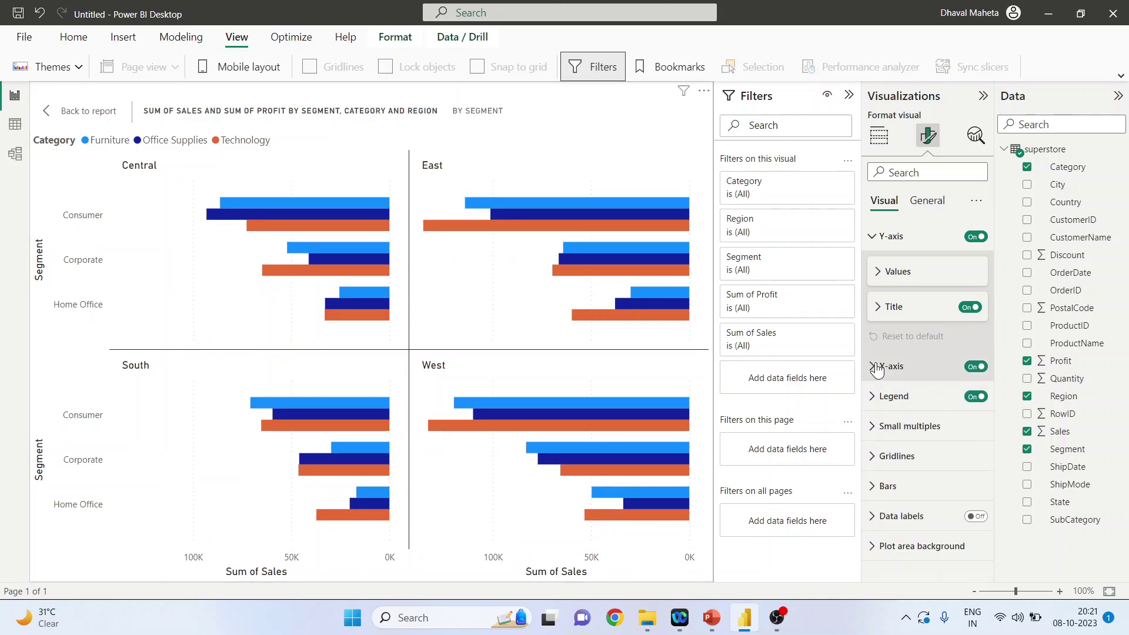
click(879, 366)
scroll(955, 411, down, 1)
scroll(954, 410, down, 5)
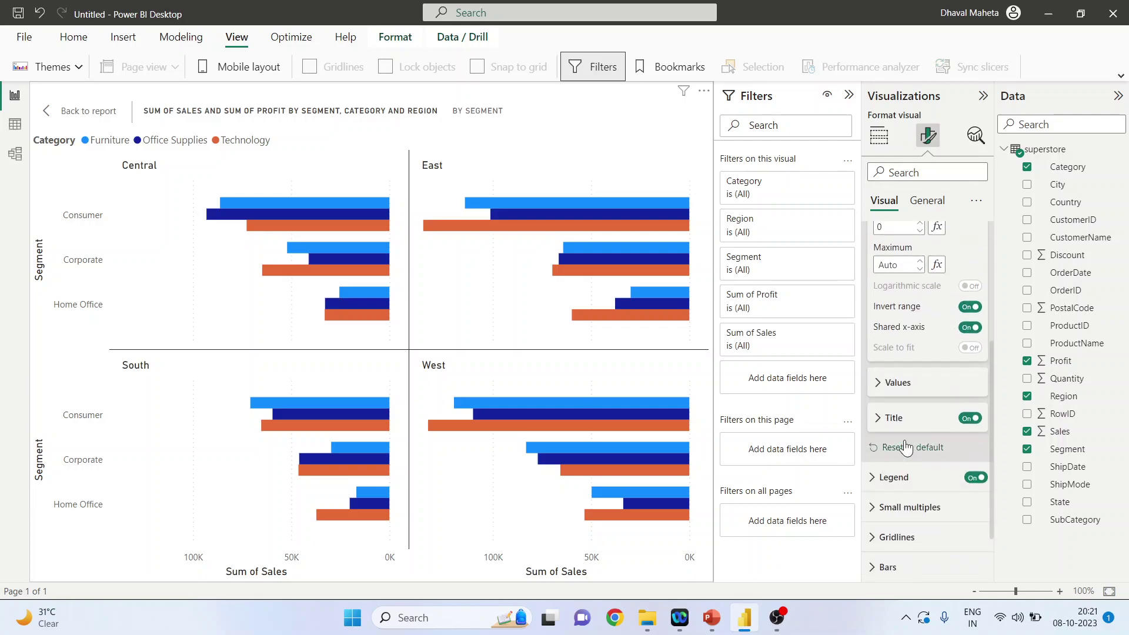
click(880, 383)
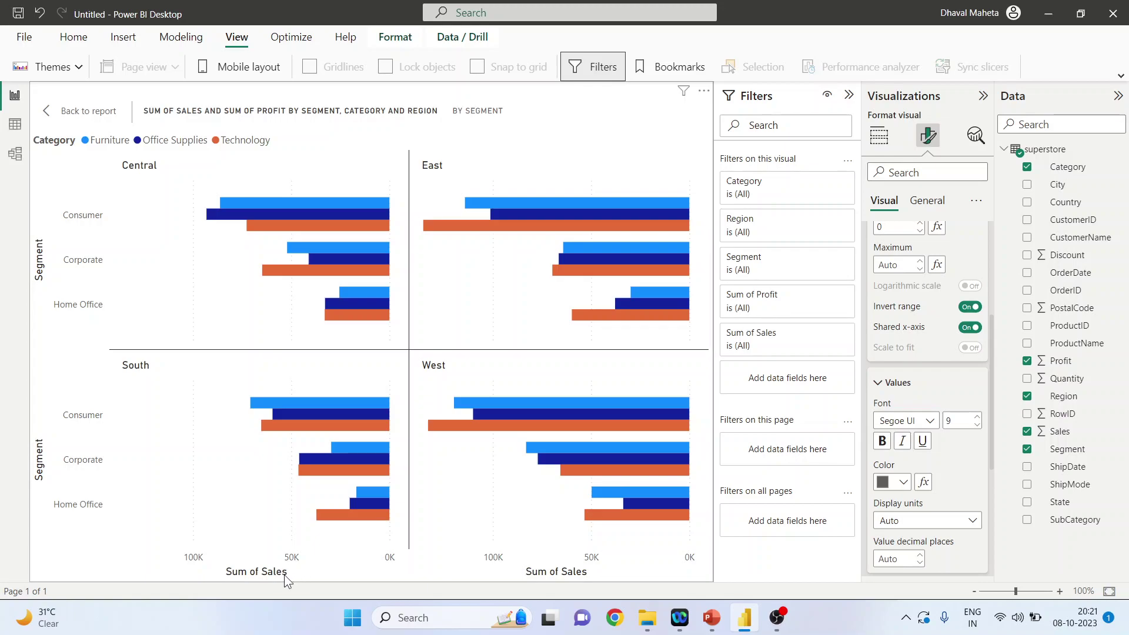
click(978, 418)
click(978, 418)
click(977, 418)
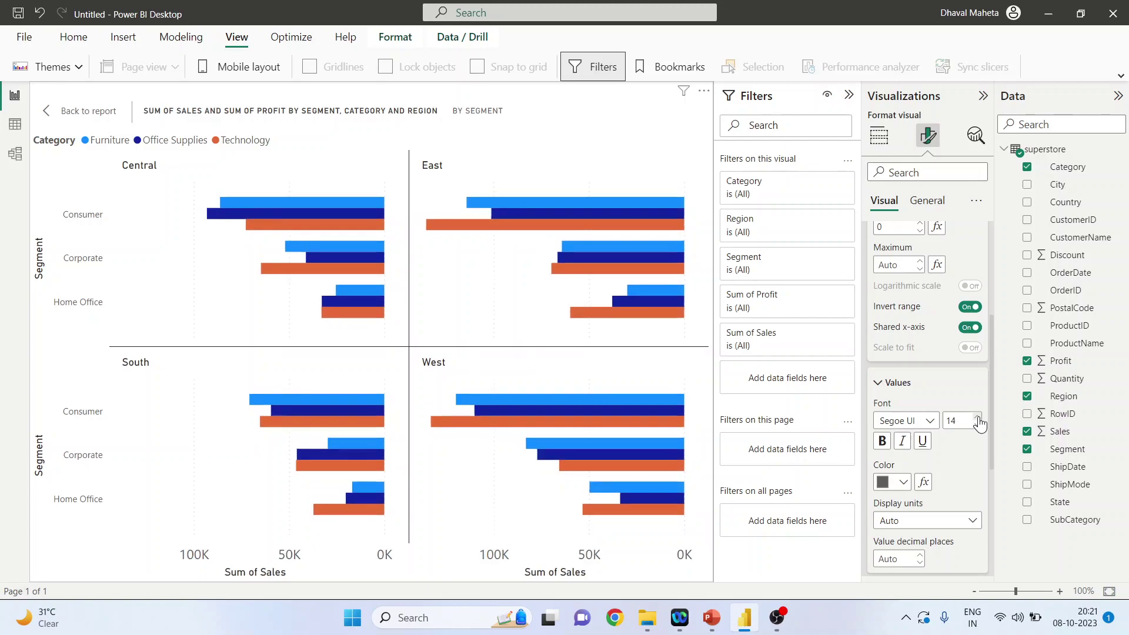
click(978, 424)
click(977, 424)
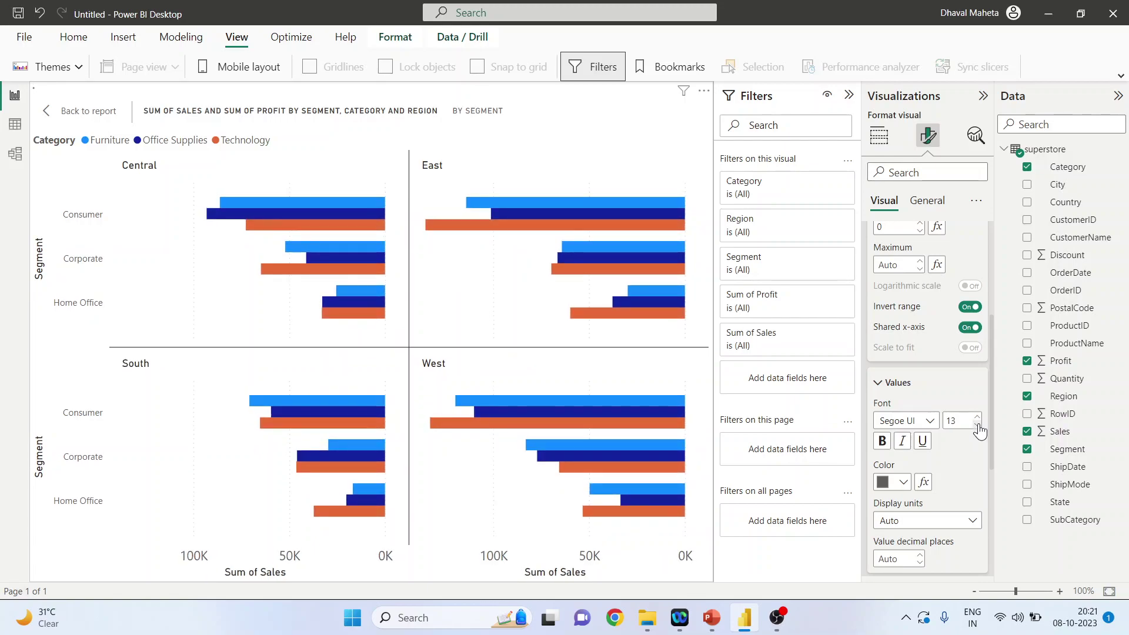
click(978, 424)
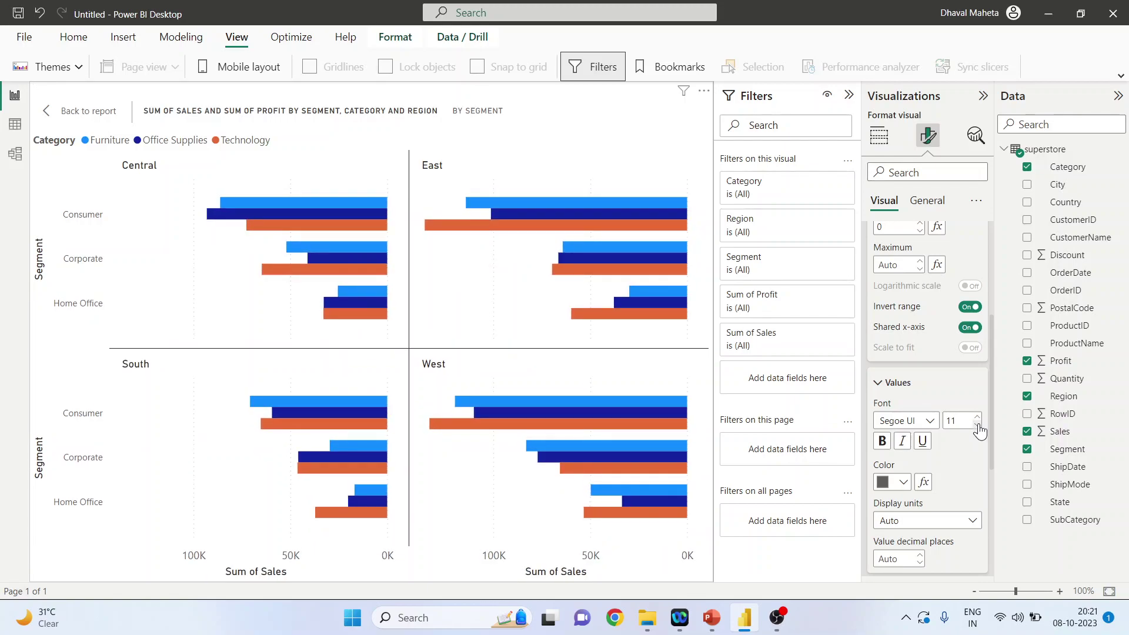
click(903, 482)
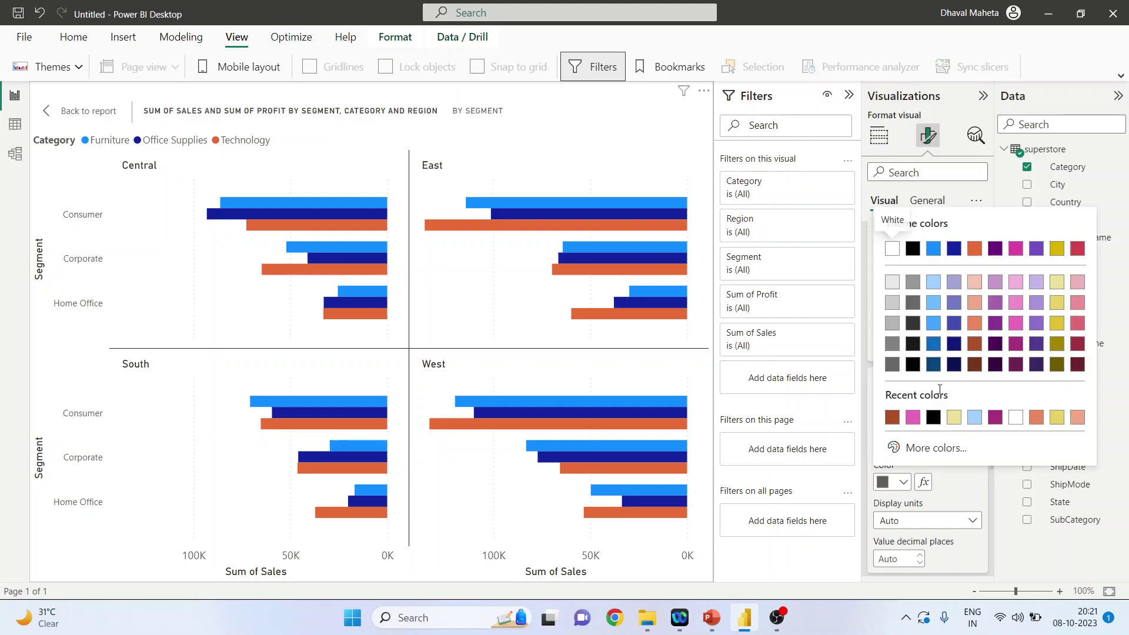
click(939, 250)
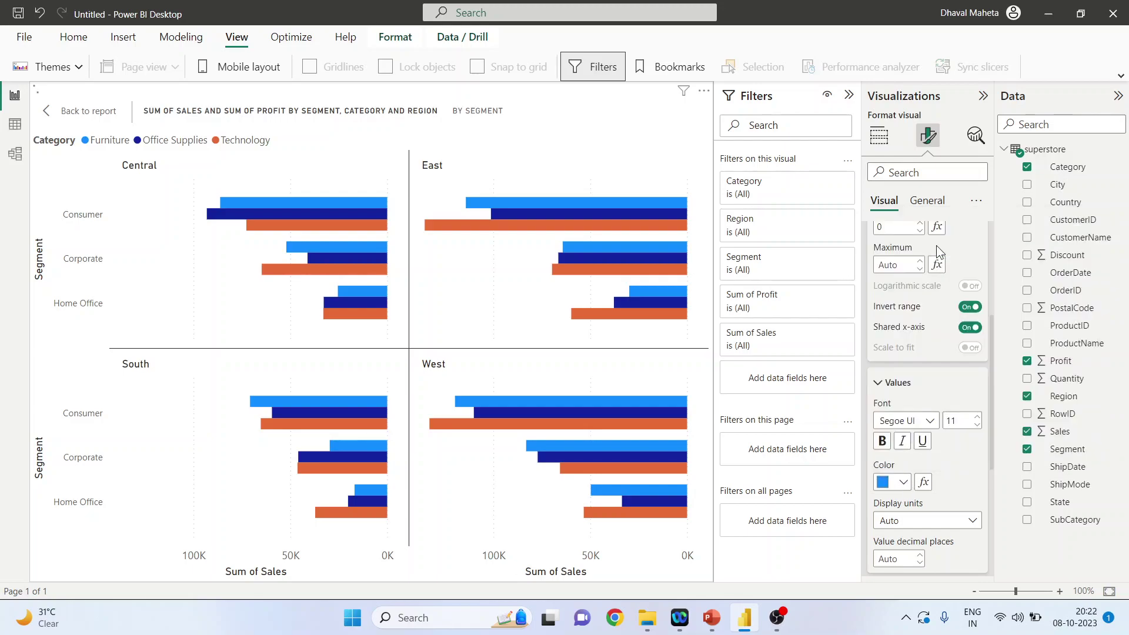
Step: Set the X-axis values' display units to Millions with 2 decimal places, trying Thousands and 3 decimals along the way
click(972, 521)
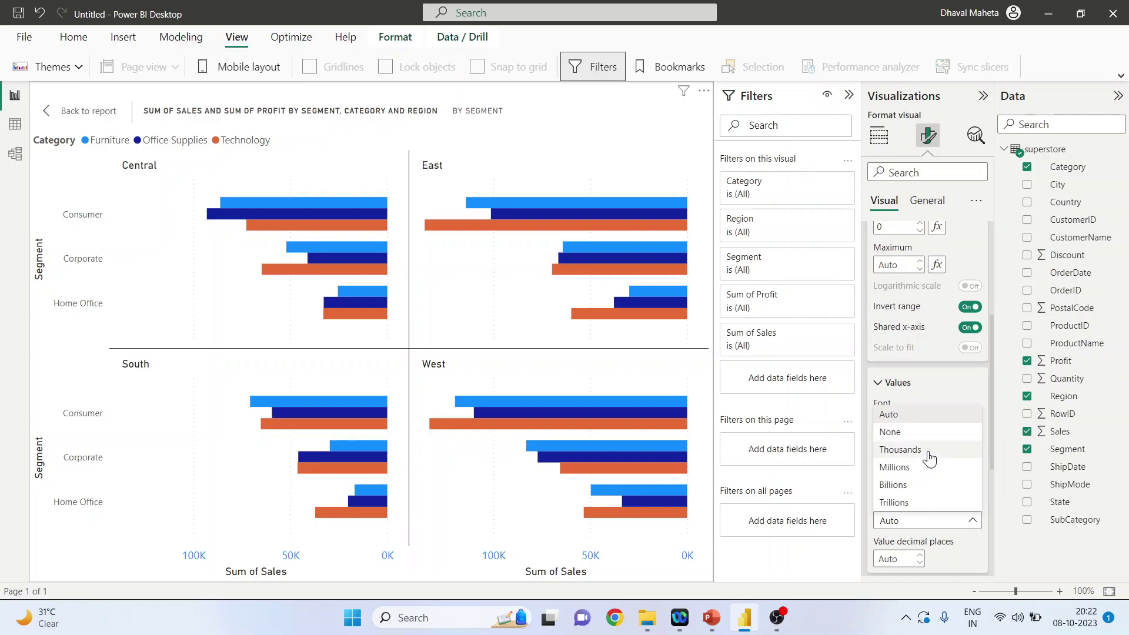
key(Escape)
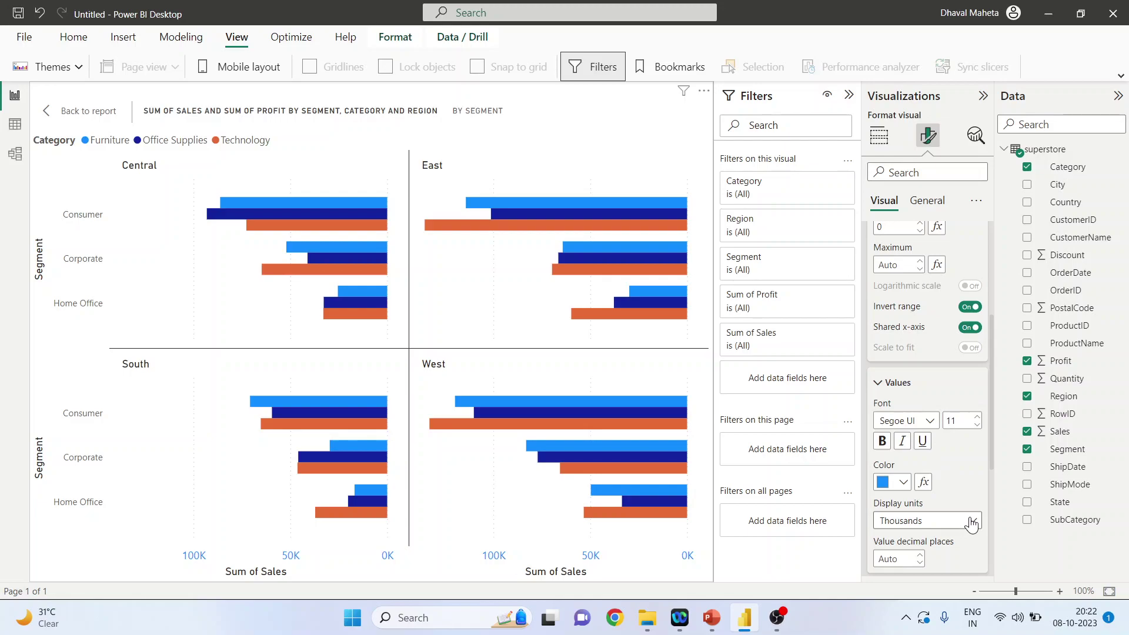
click(974, 521)
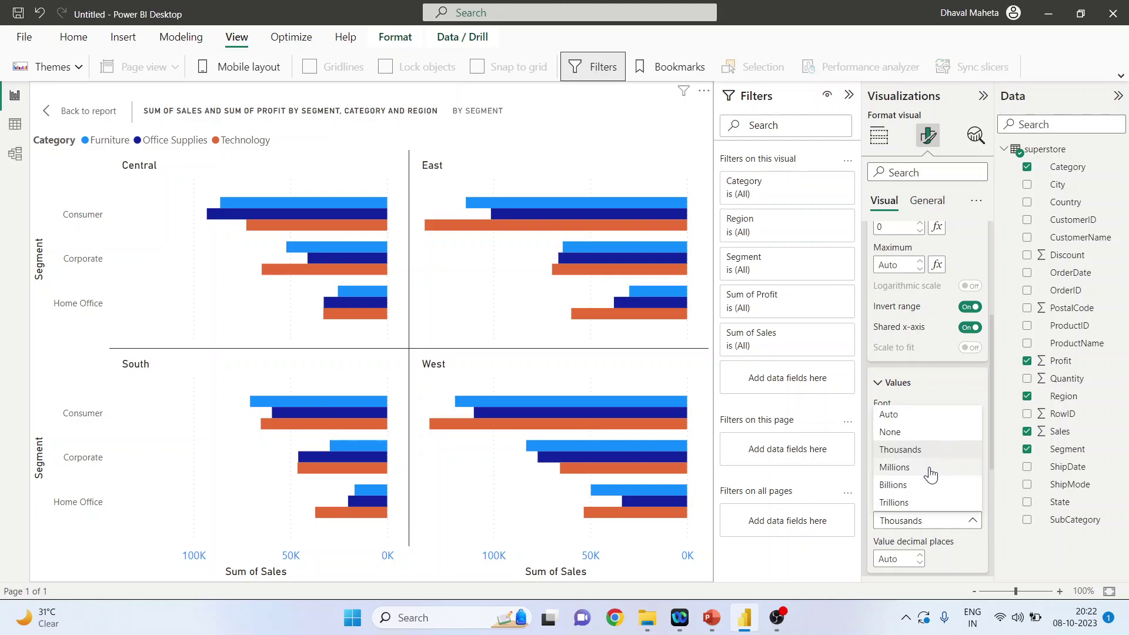
key(Escape)
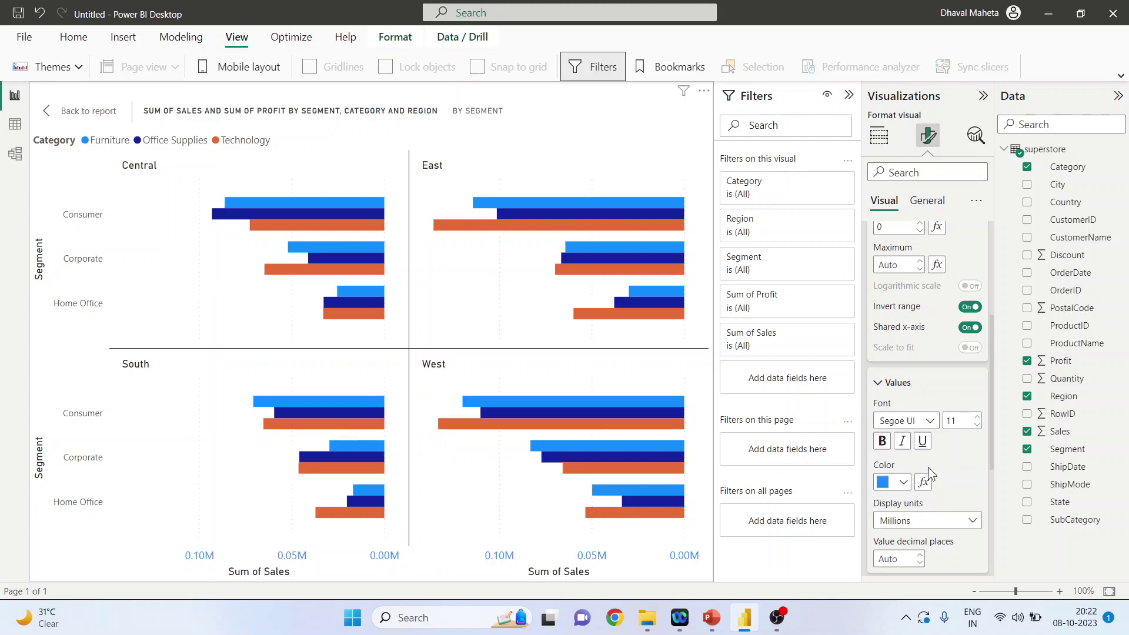
drag(993, 450, 992, 488)
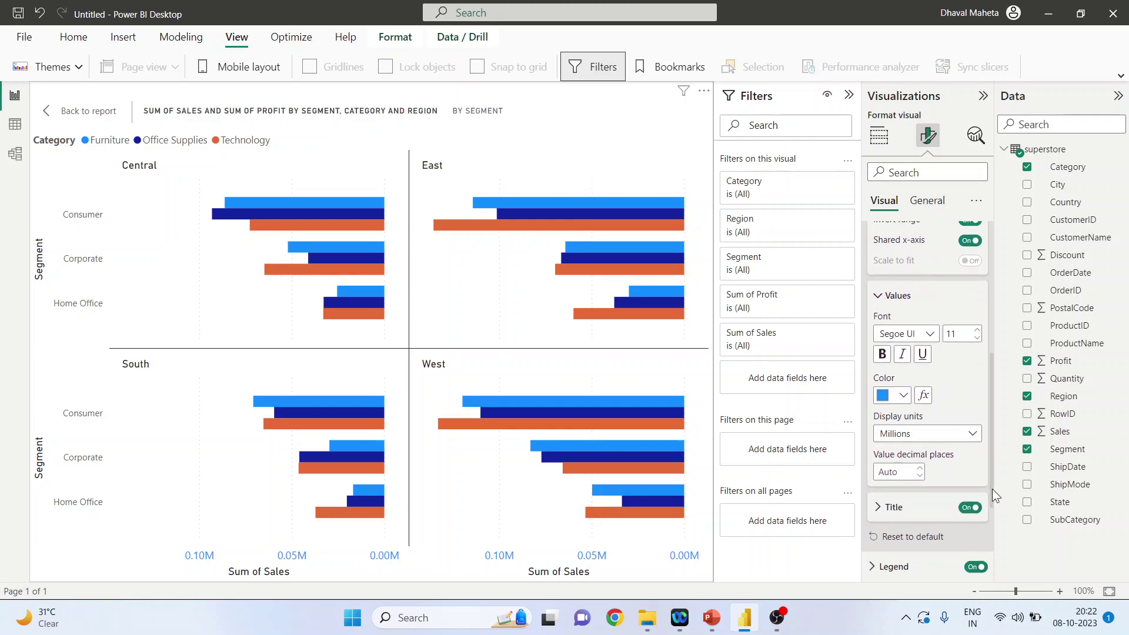
click(921, 469)
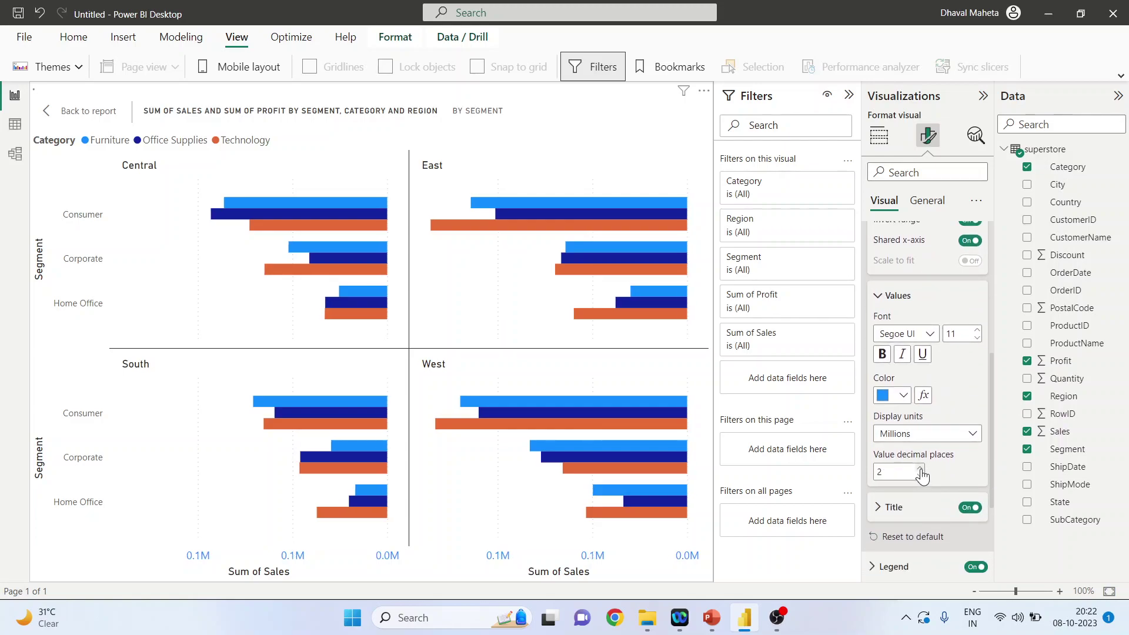
click(920, 469)
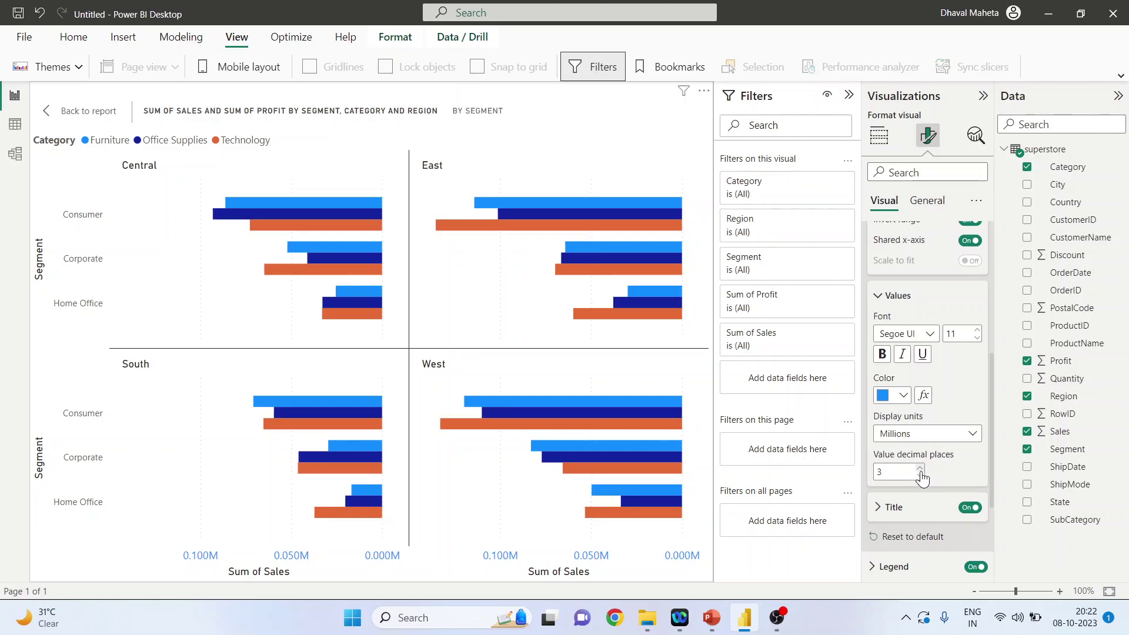
click(920, 476)
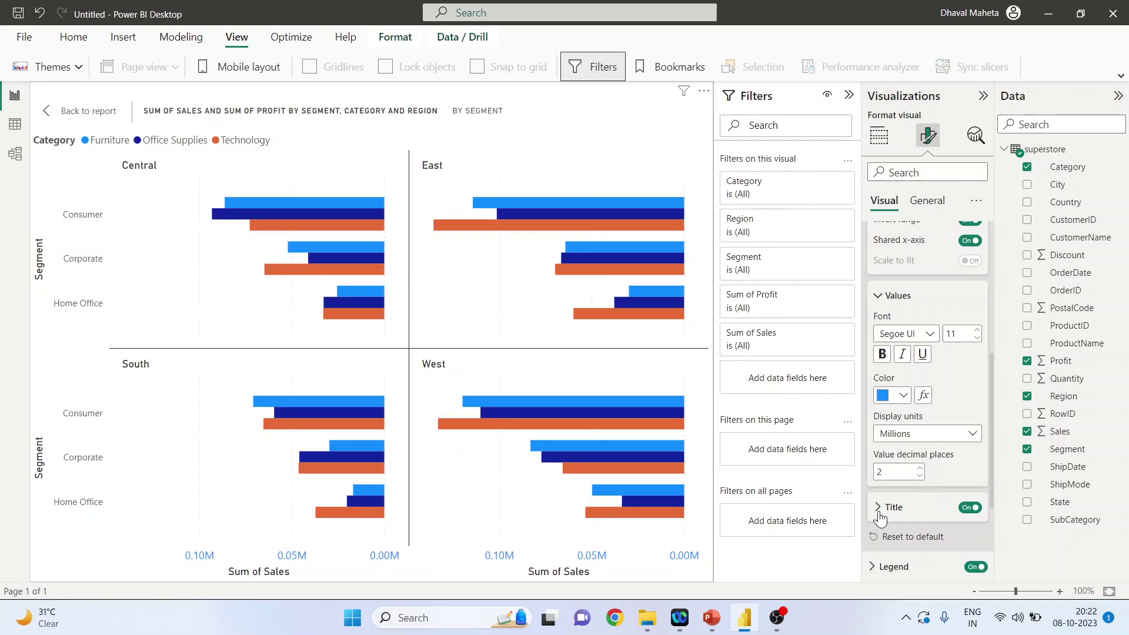
Step: Change the X-axis title text to "Sales"
click(879, 509)
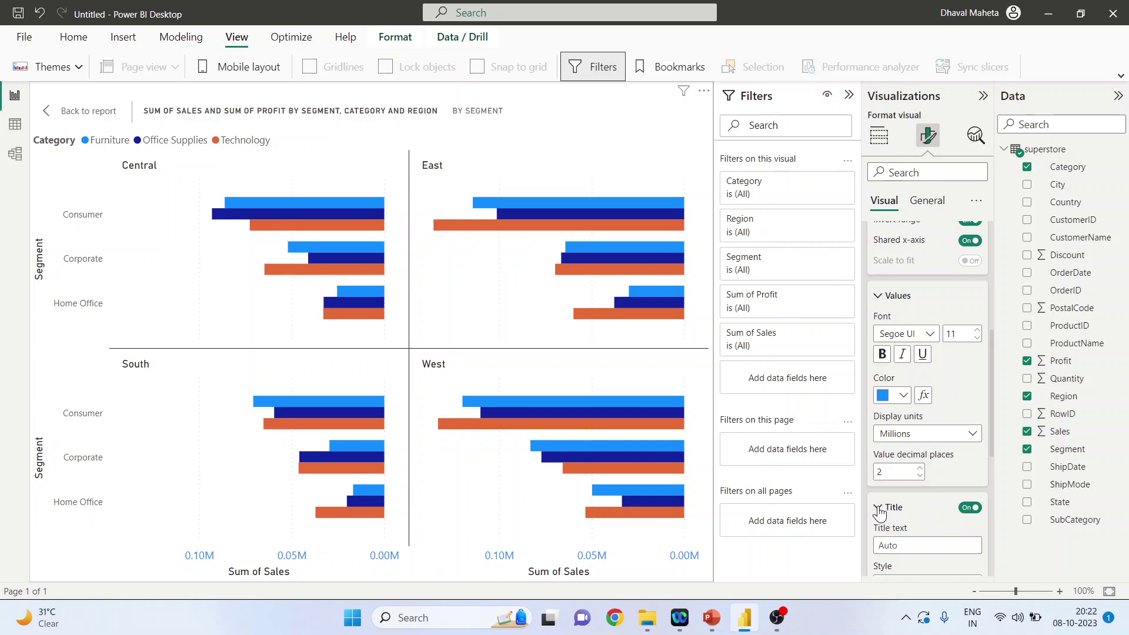
scroll(990, 449, down, 3)
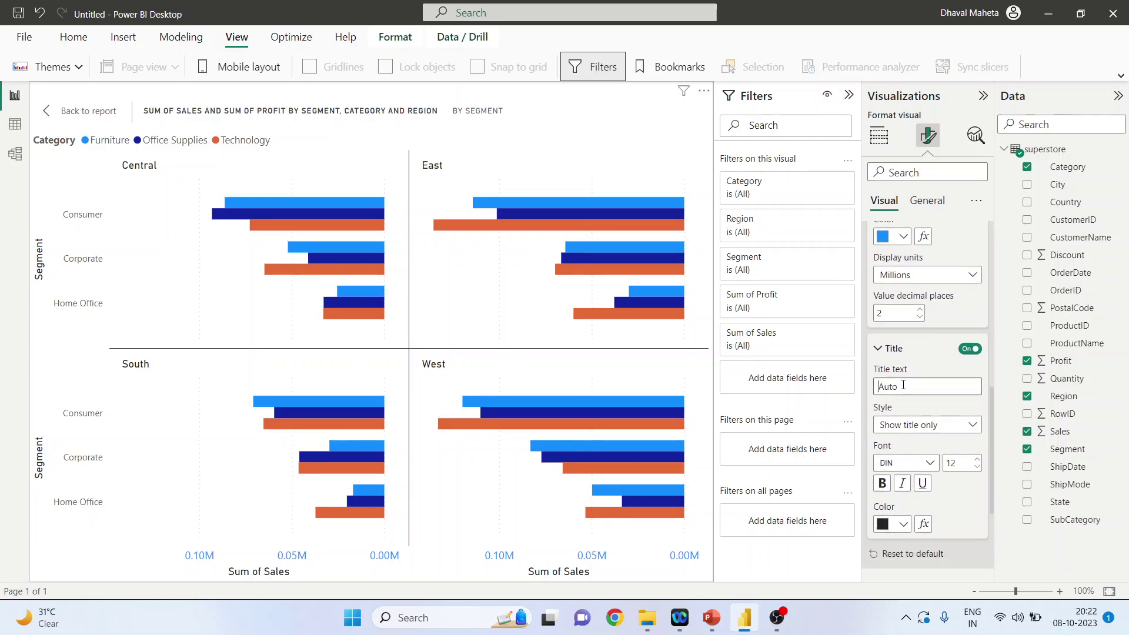
text(Sales)
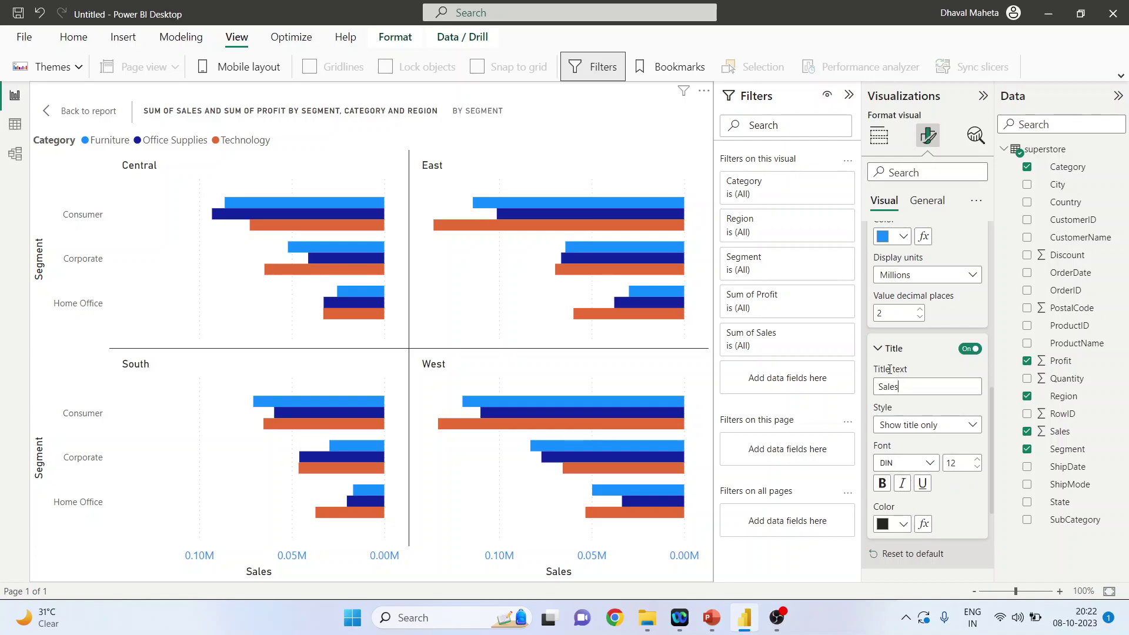
click(880, 349)
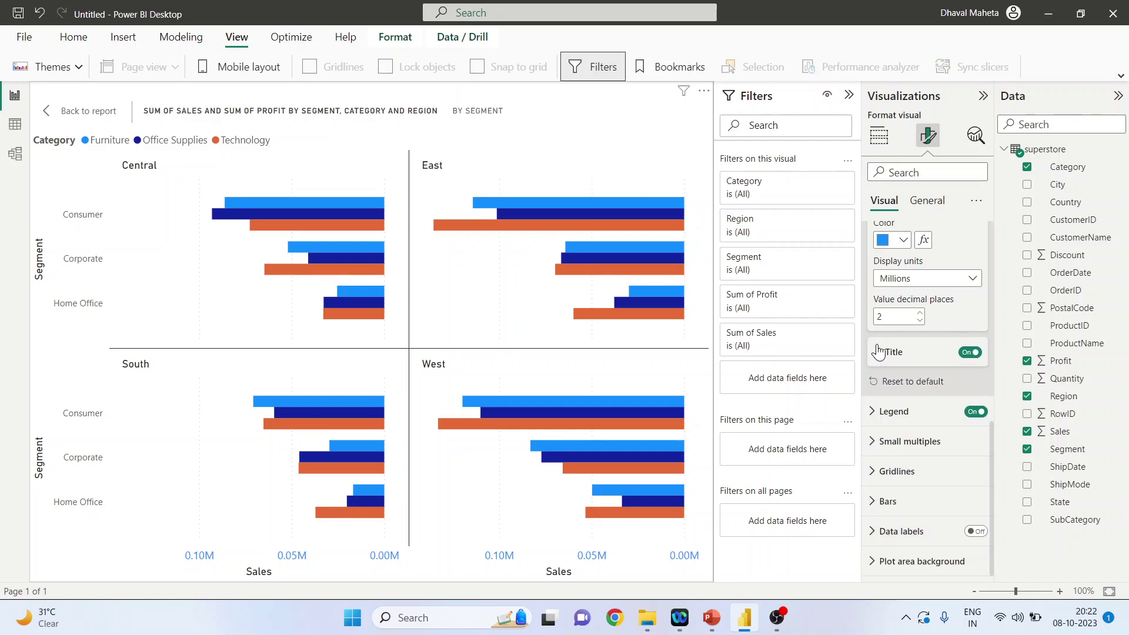
Step: Move the chart legend to the Top center position
click(874, 414)
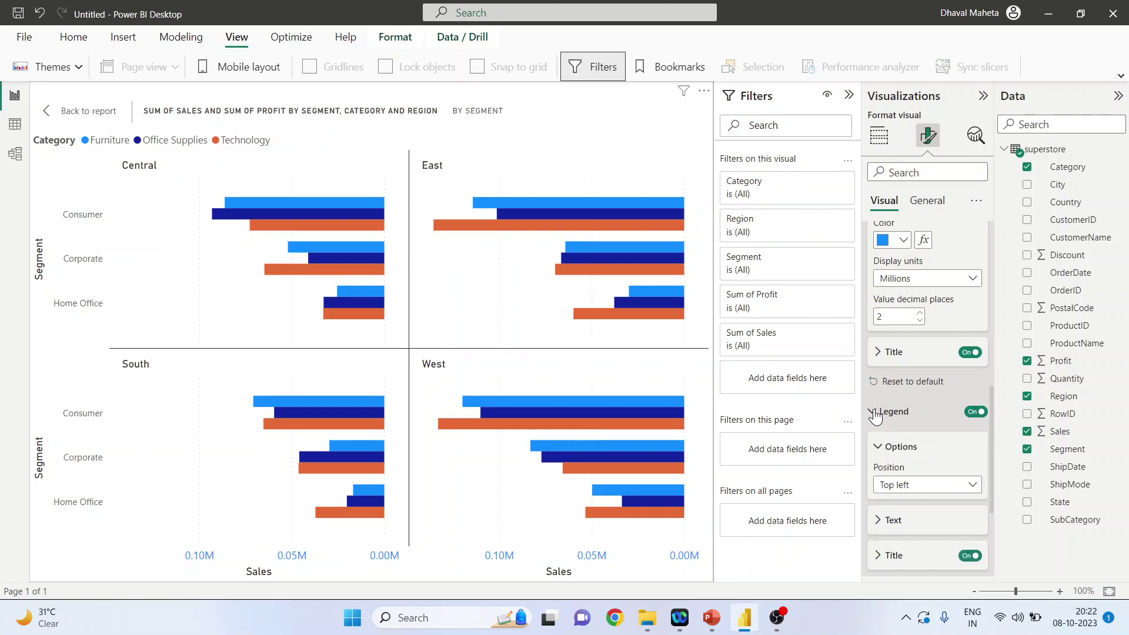
drag(993, 401, 993, 429)
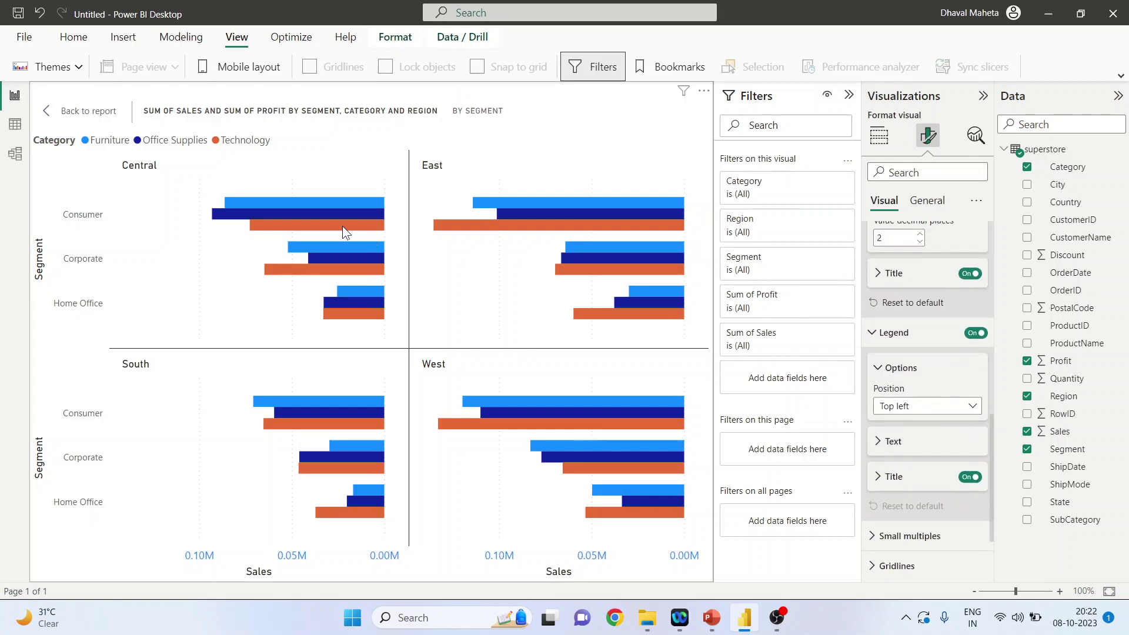
click(969, 410)
click(948, 442)
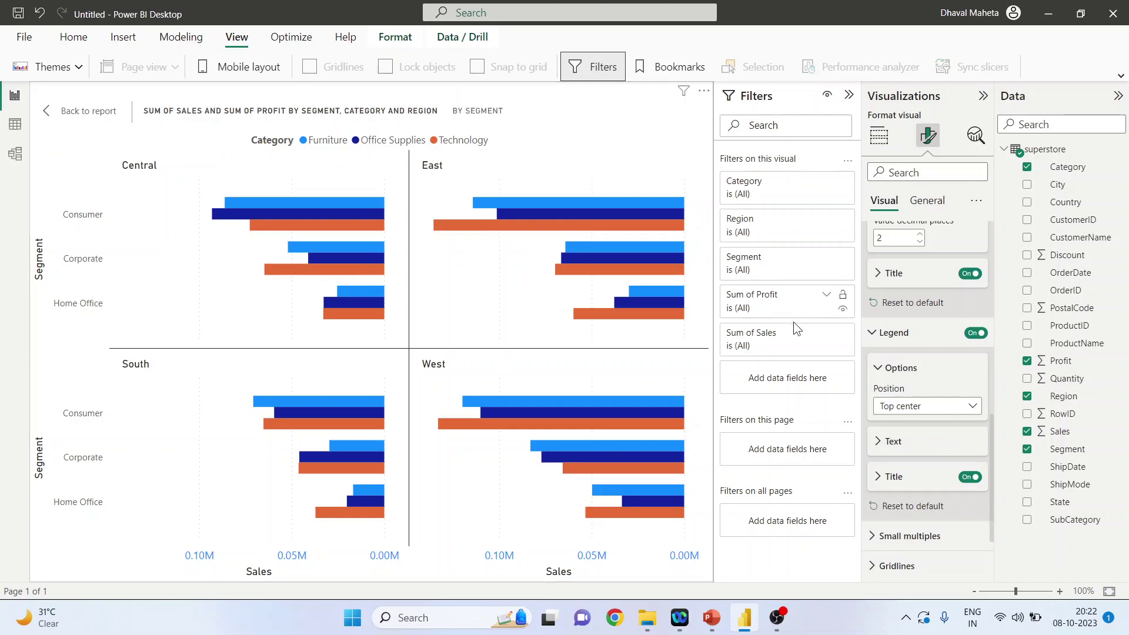
click(971, 410)
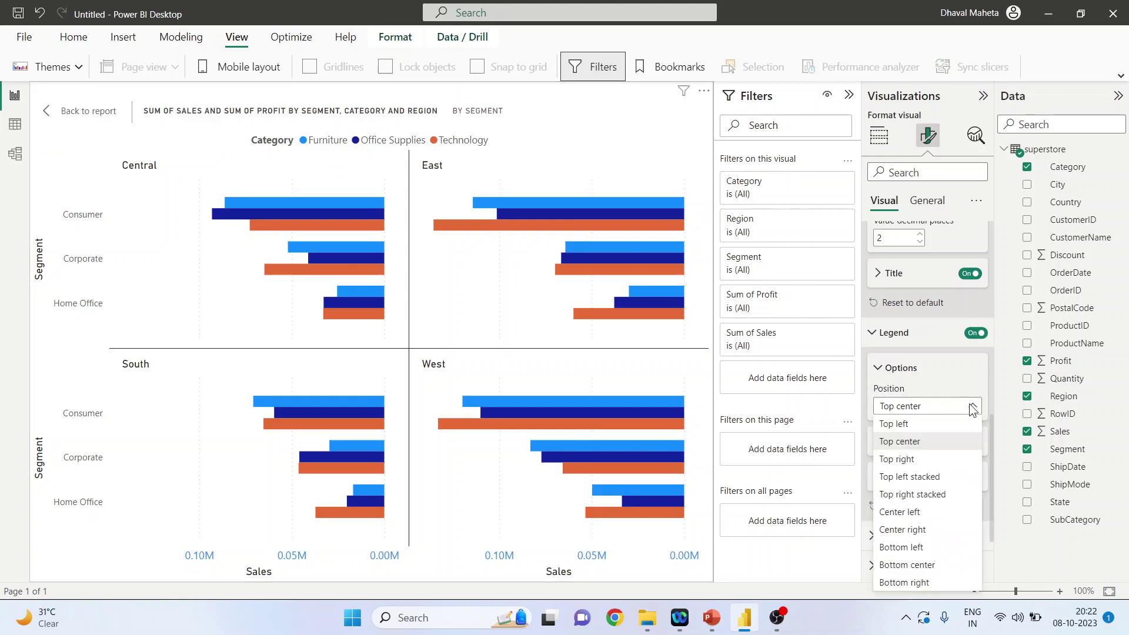
click(971, 409)
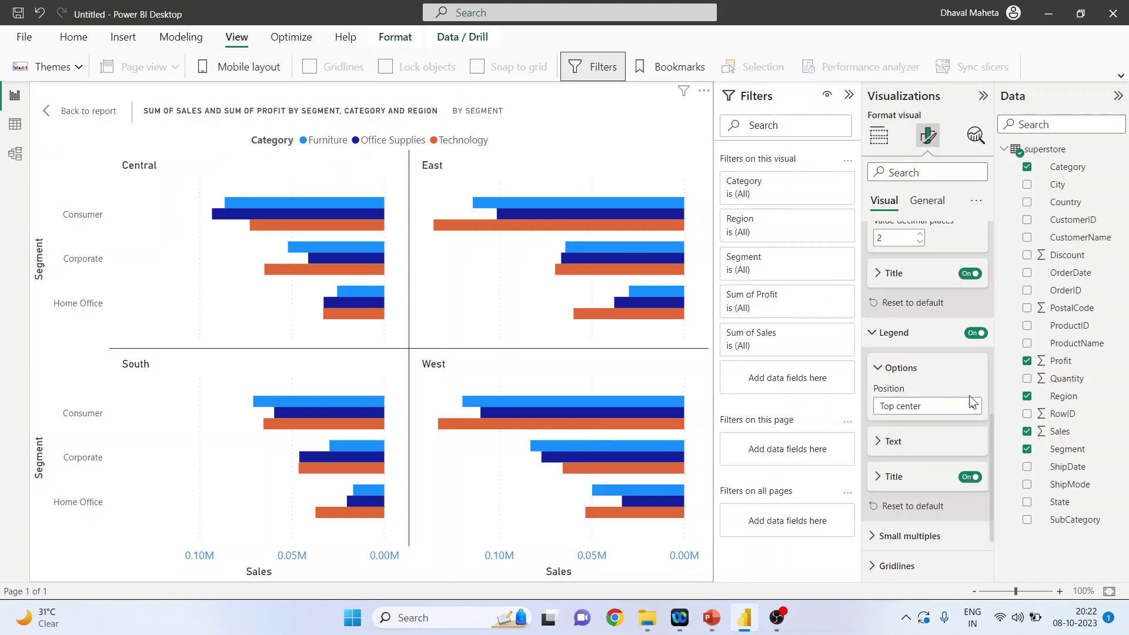
Step: Format the legend text in the recently used dark orange-brown color at font size 11
click(885, 444)
scroll(974, 505, down, 1)
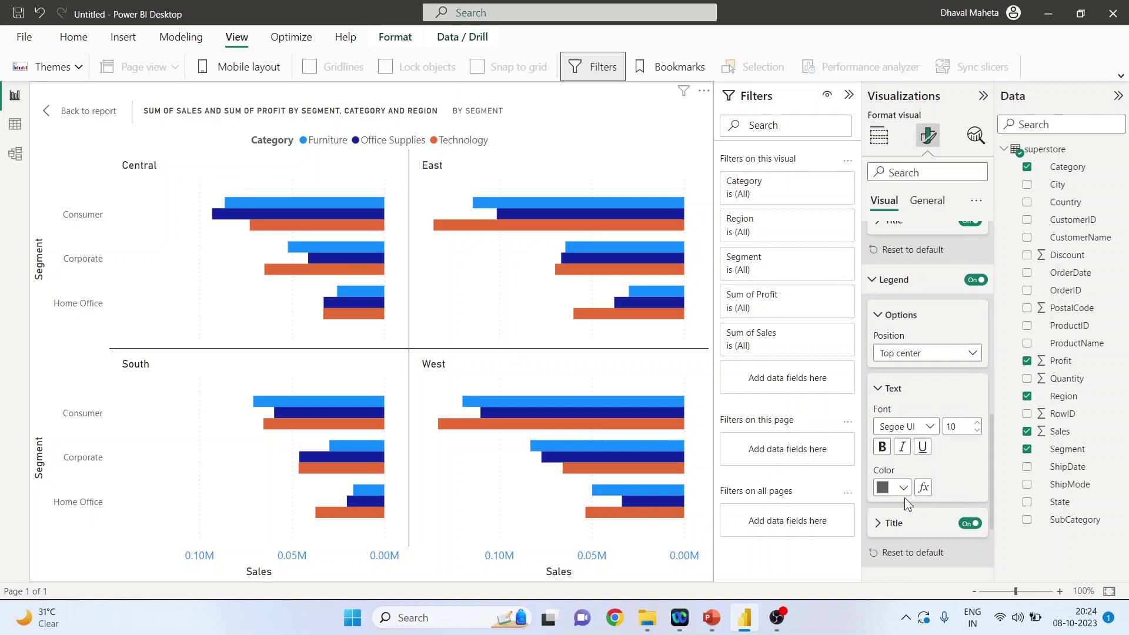
click(903, 488)
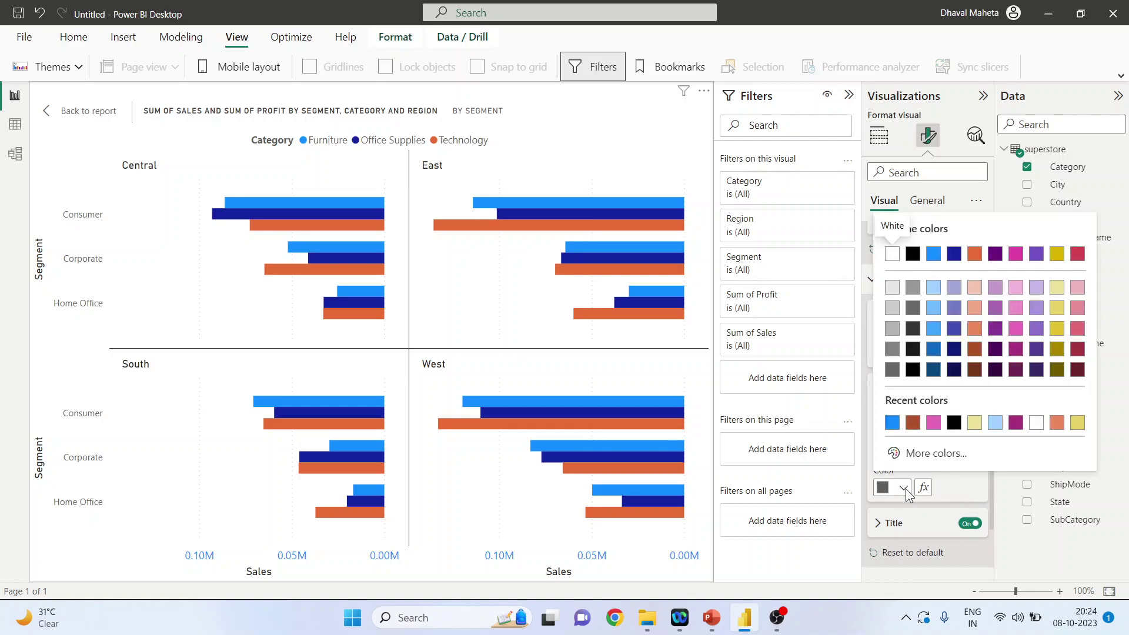
click(912, 424)
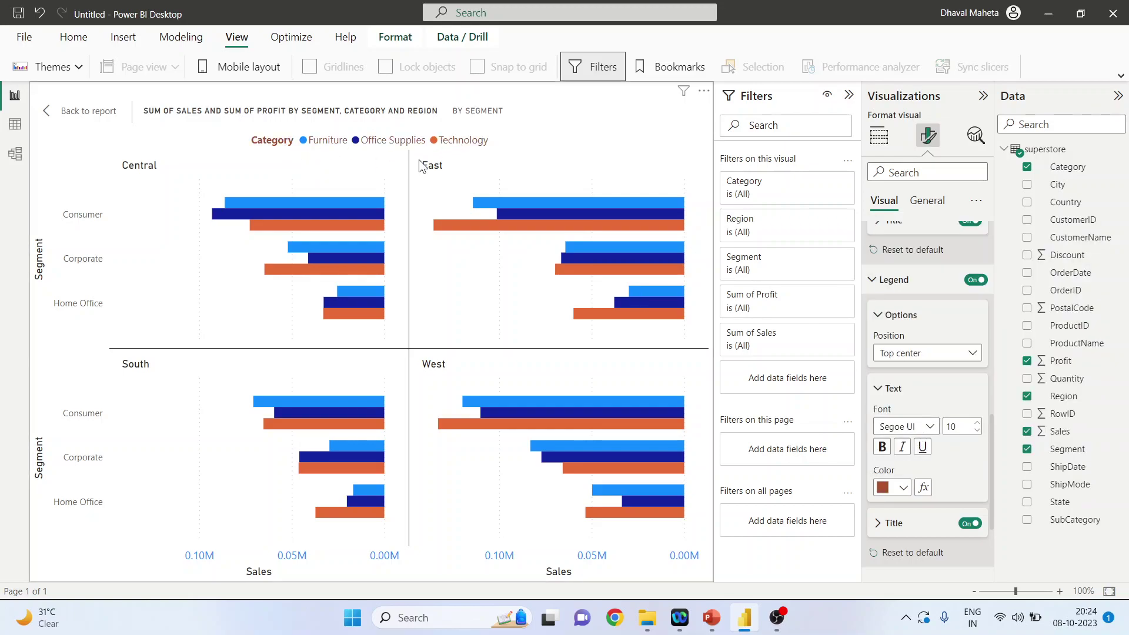
click(977, 423)
click(977, 424)
click(977, 423)
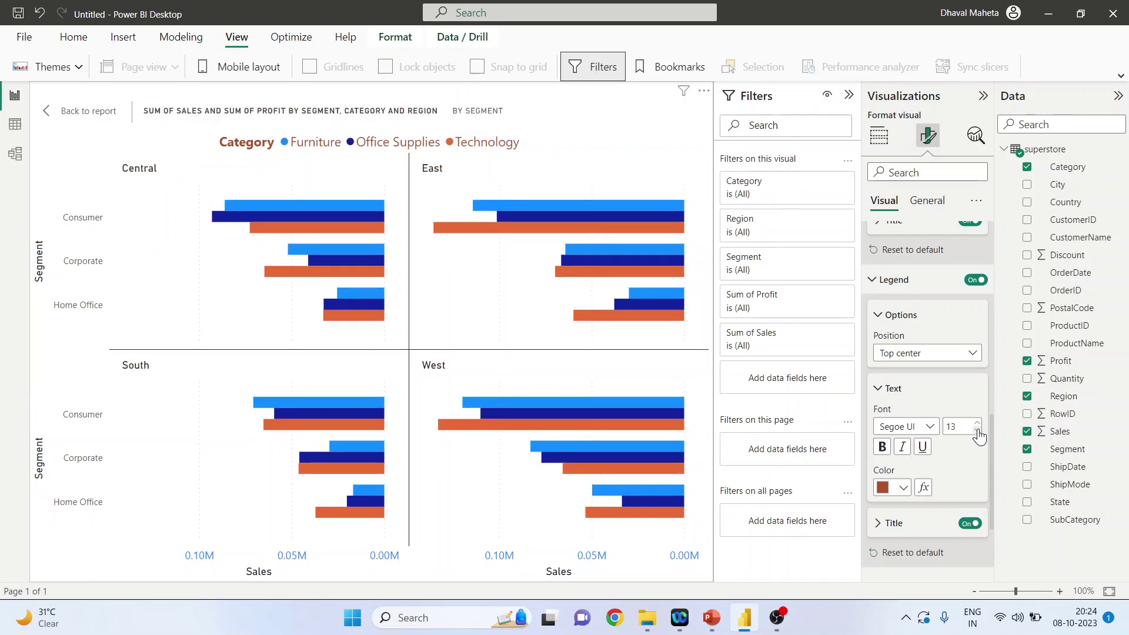
click(979, 434)
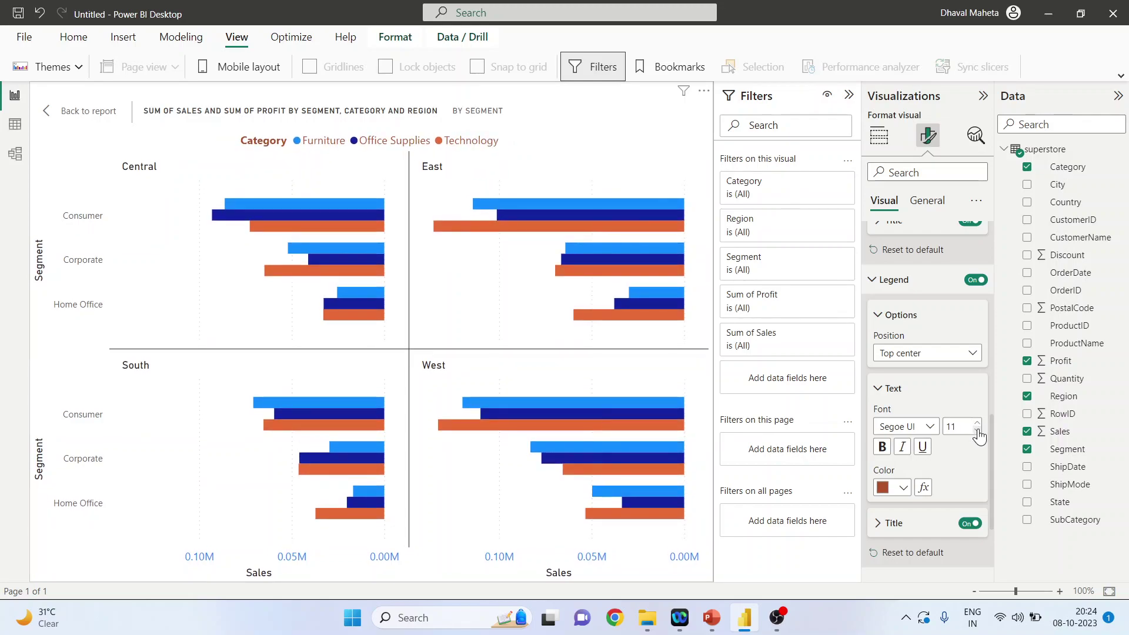
click(880, 391)
Step: Change the legend title text to "Categorywise"
click(880, 425)
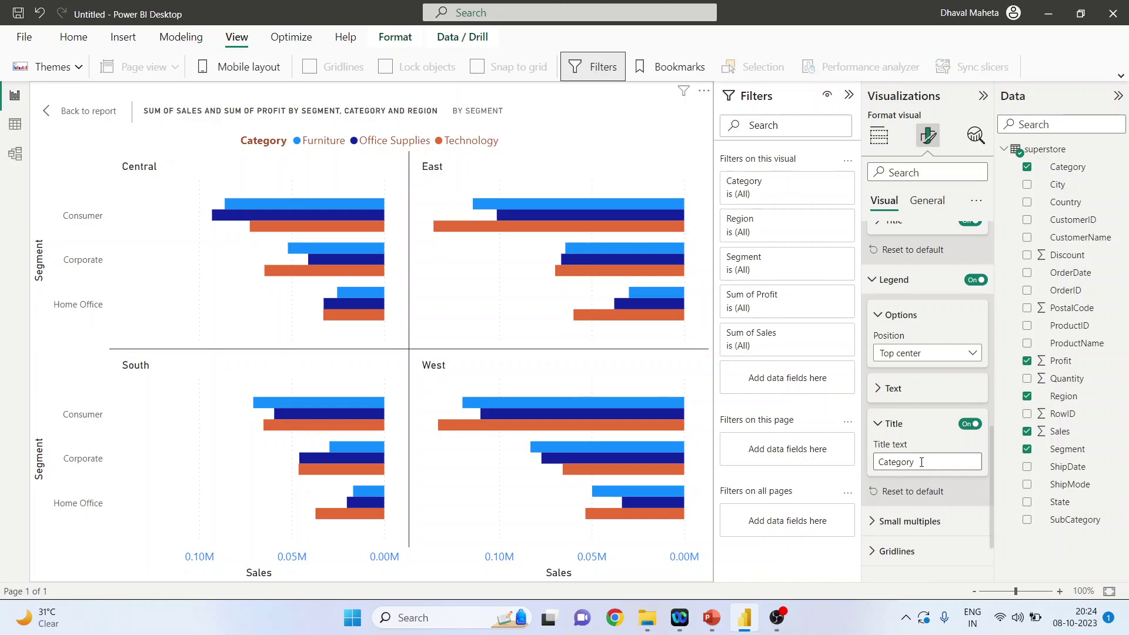
text(wise)
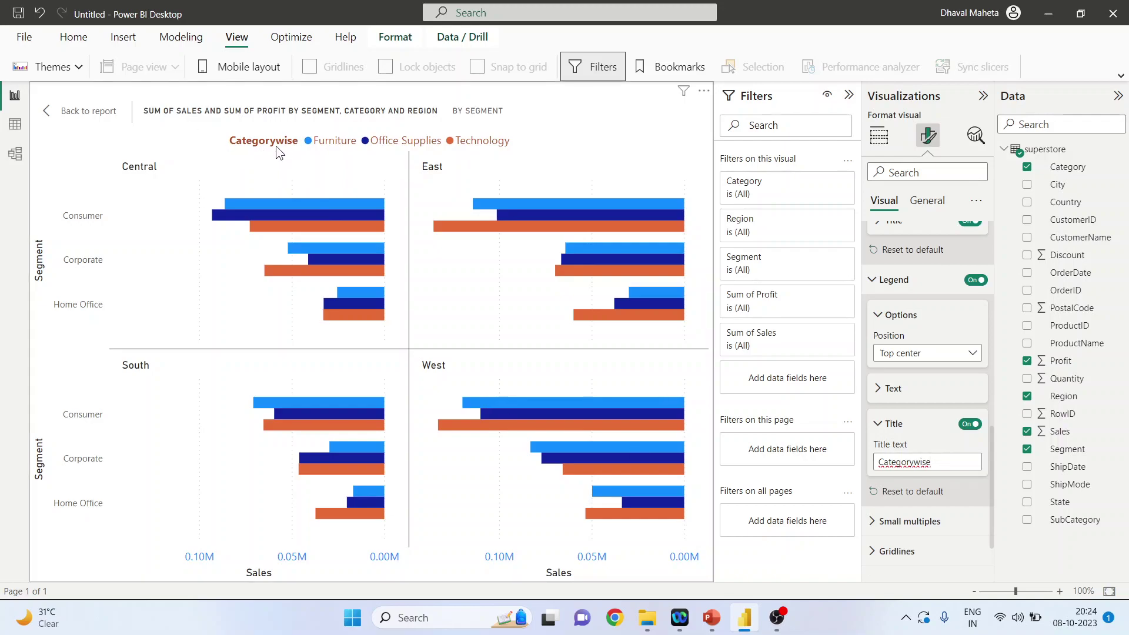
click(877, 423)
Step: Set the small multiples layout to 3 rows
click(872, 483)
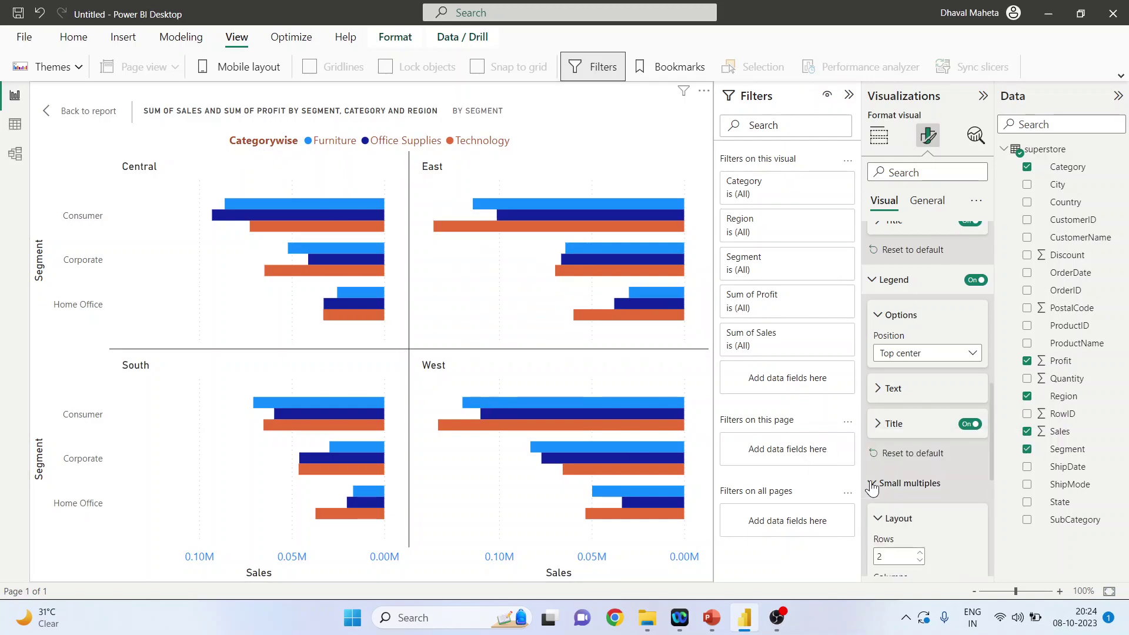
scroll(989, 401, down, 5)
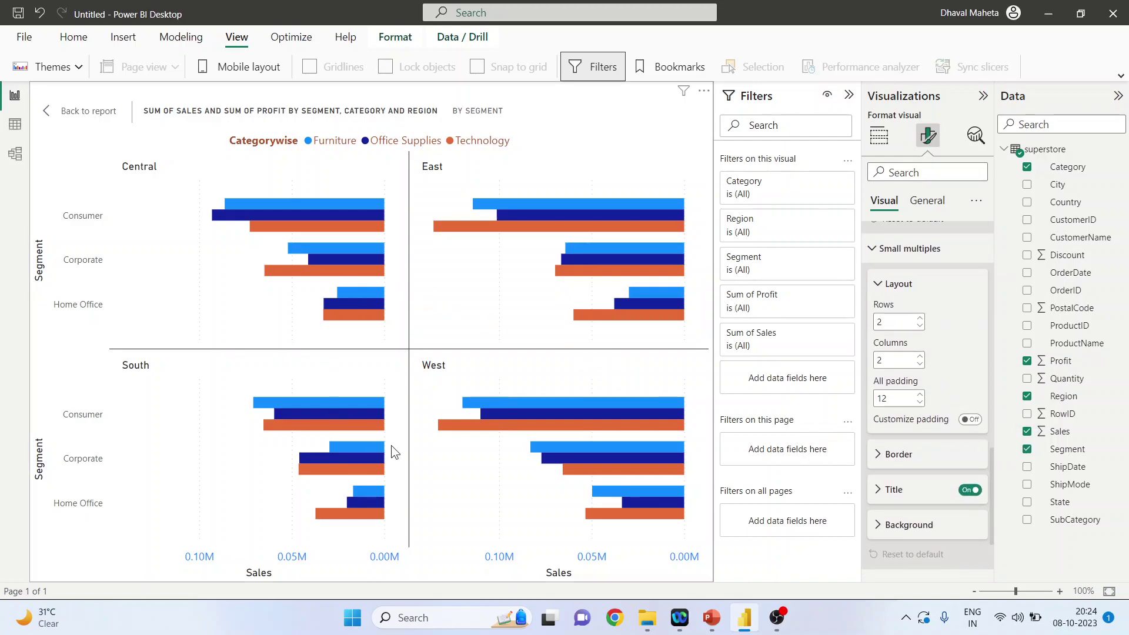
mouse_move(369, 312)
click(920, 318)
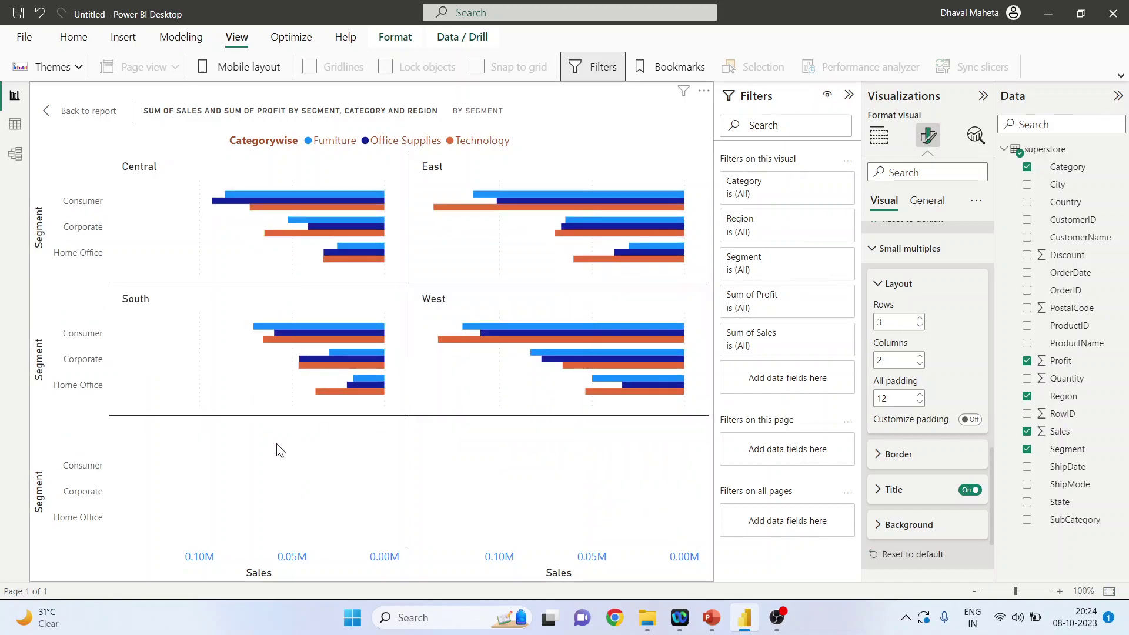
Step: Set the small multiples layout to a grid of 2 rows and 2 columns
click(921, 364)
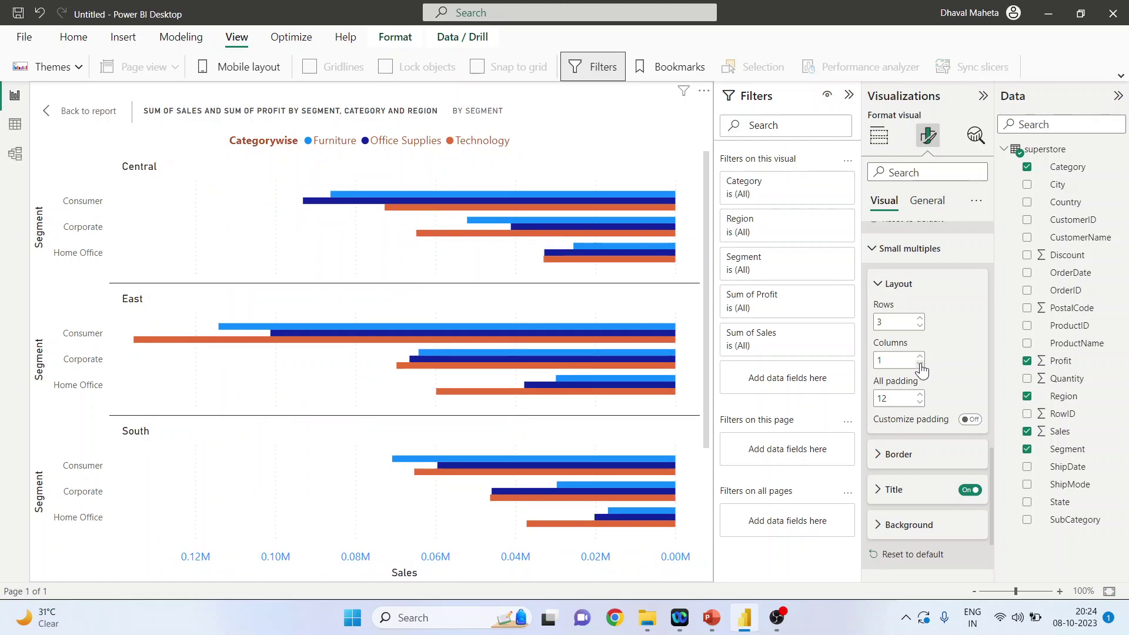
click(920, 327)
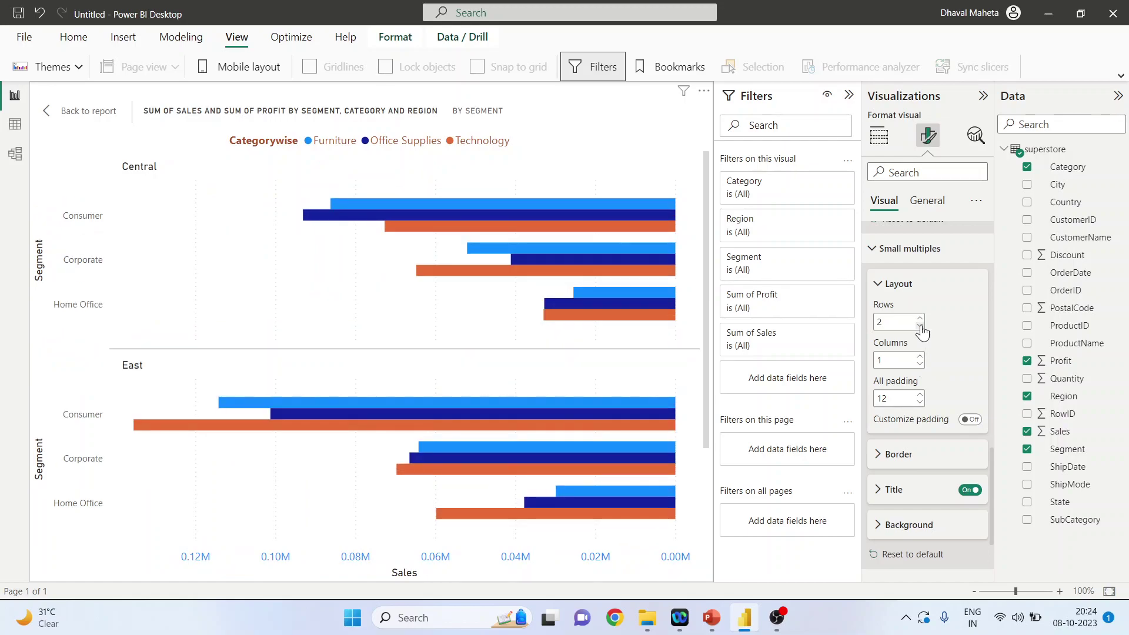
click(919, 357)
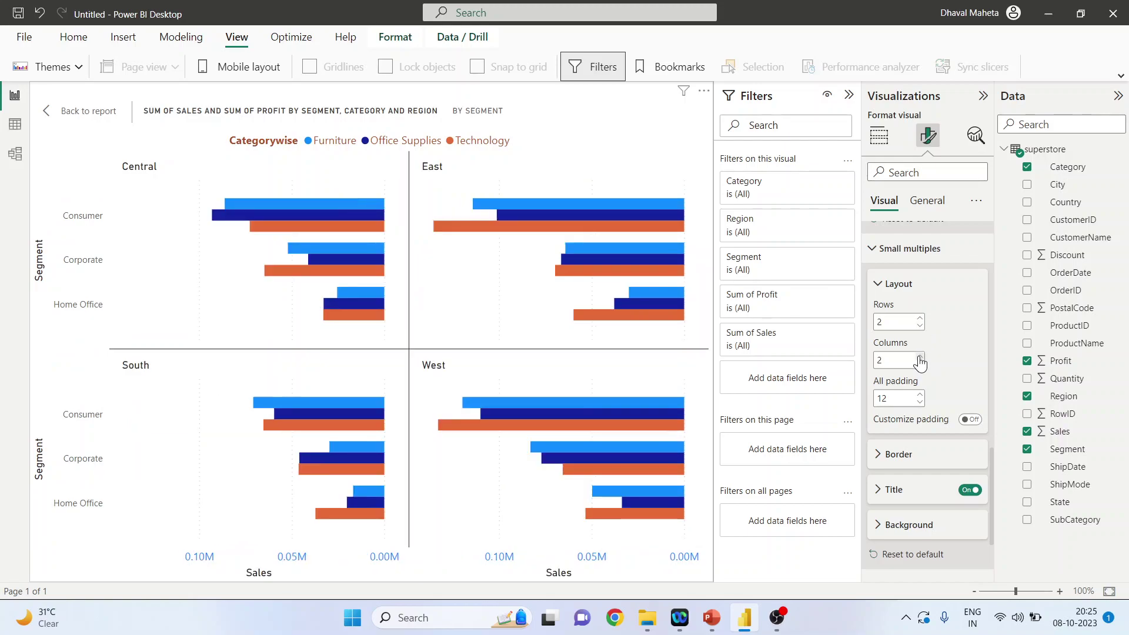
Step: Try an overall small multiples padding of 19 and return it to 12
click(920, 395)
click(920, 394)
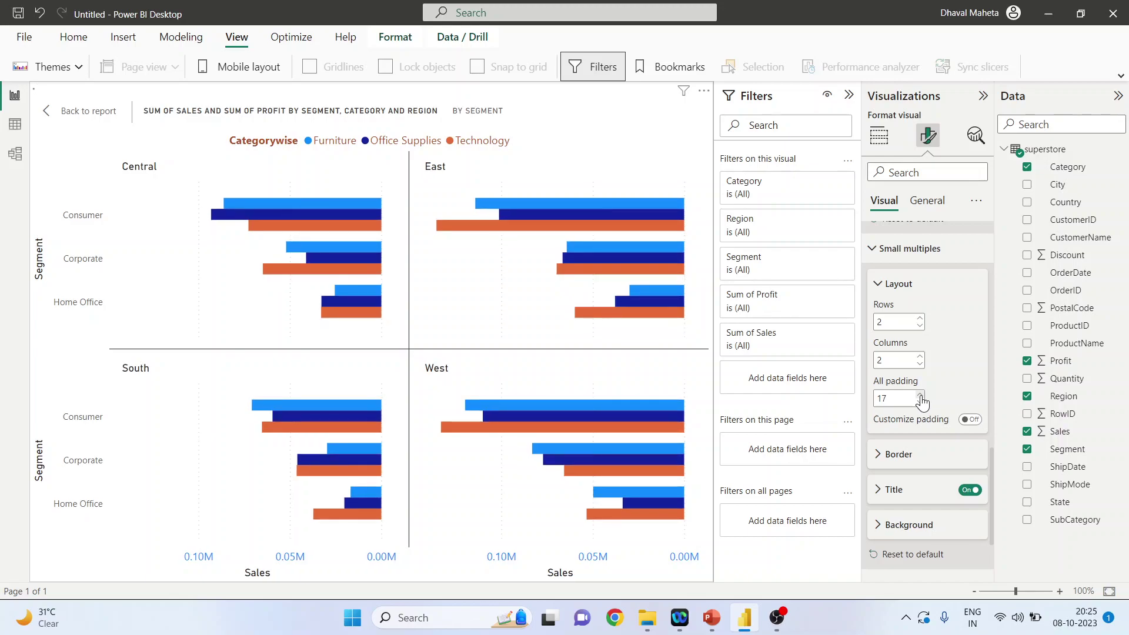
click(920, 395)
click(920, 395)
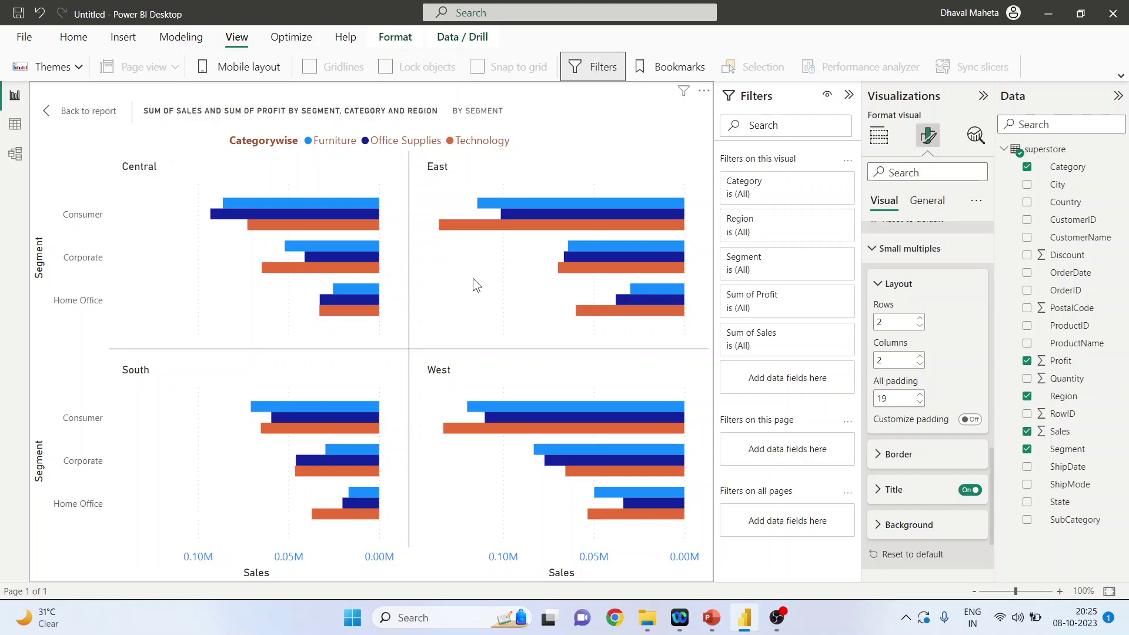
click(920, 403)
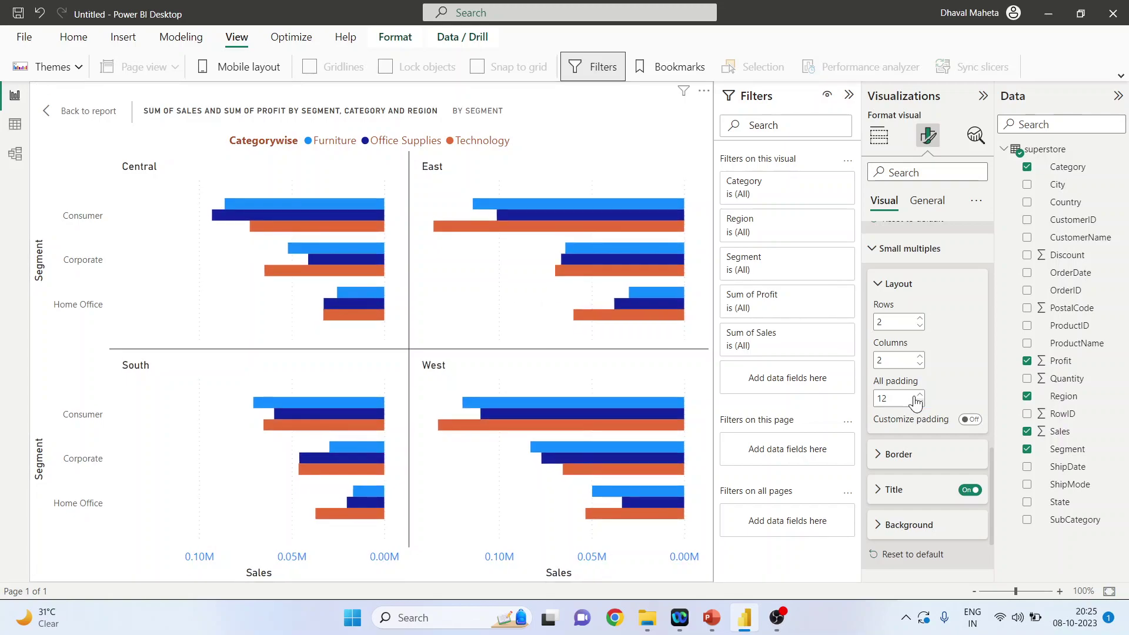
Step: Set the small multiples border gridlines to All with a Dotted line style
click(877, 288)
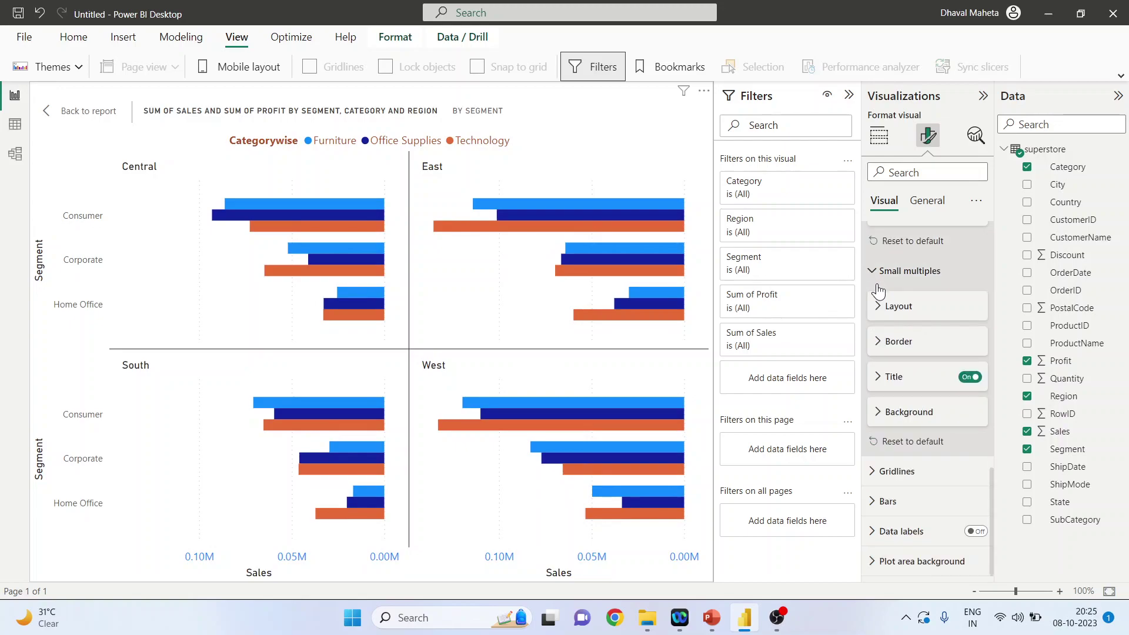
click(877, 346)
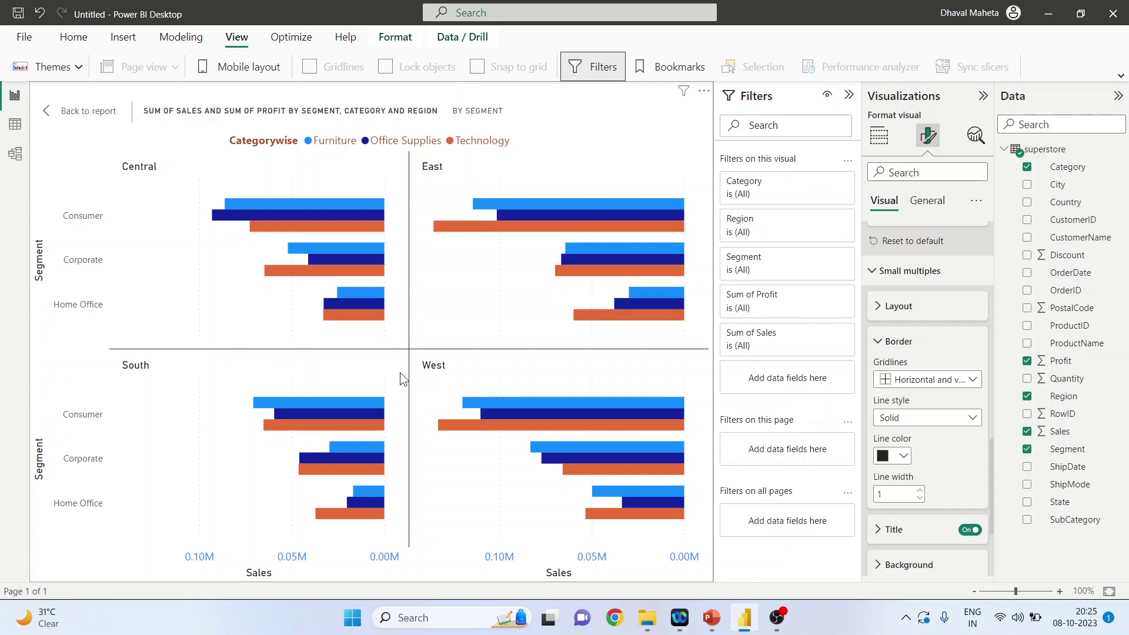
click(973, 380)
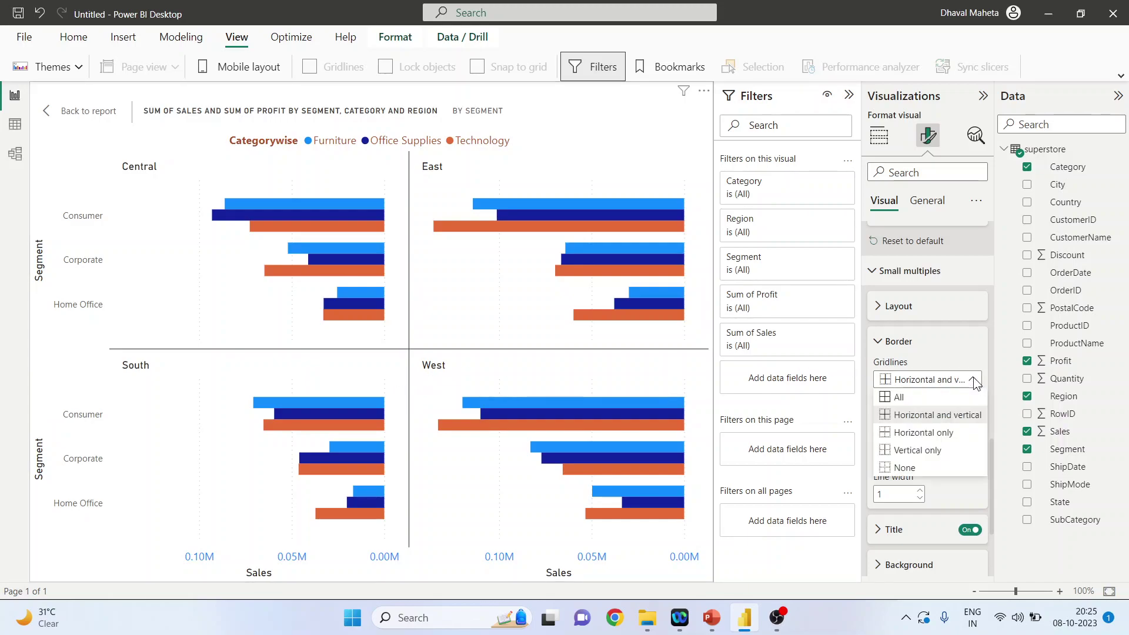
click(910, 397)
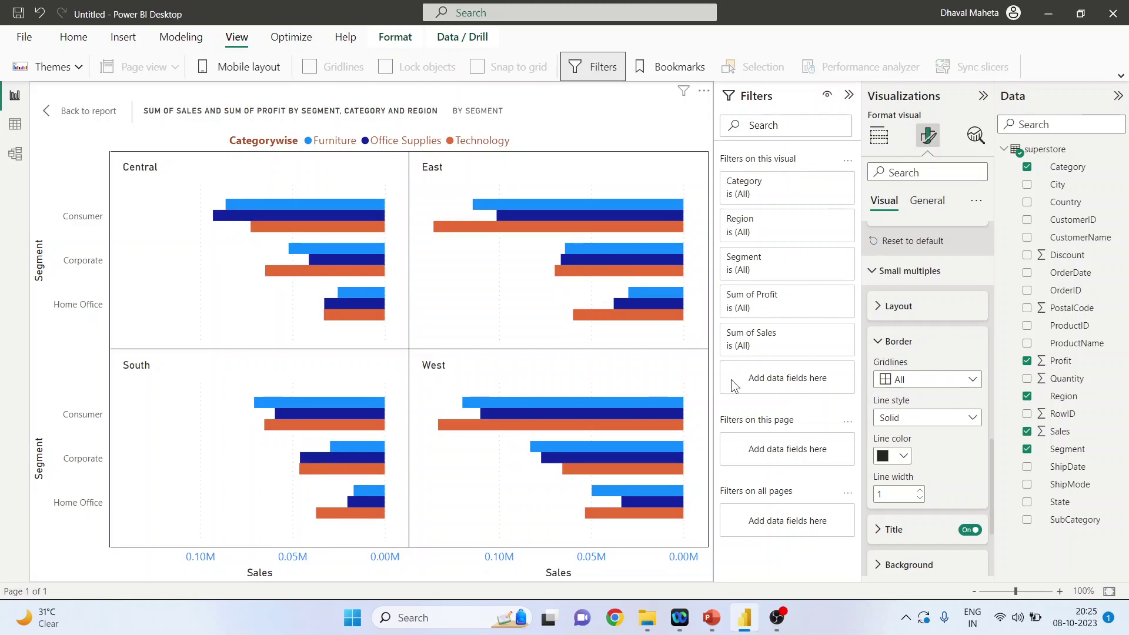
click(973, 418)
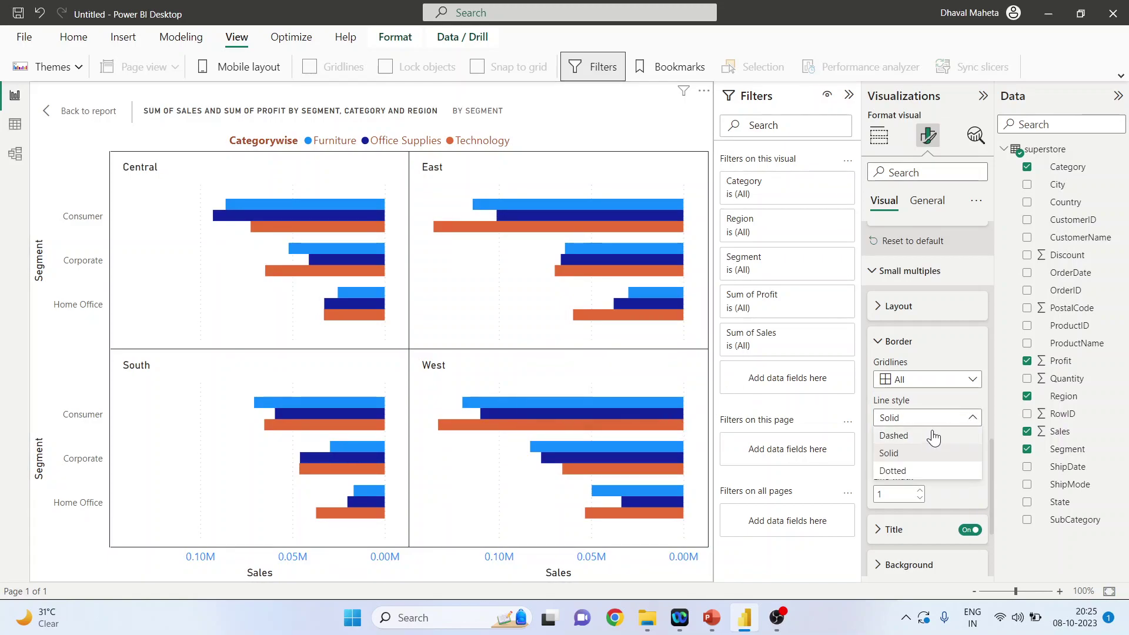
click(928, 471)
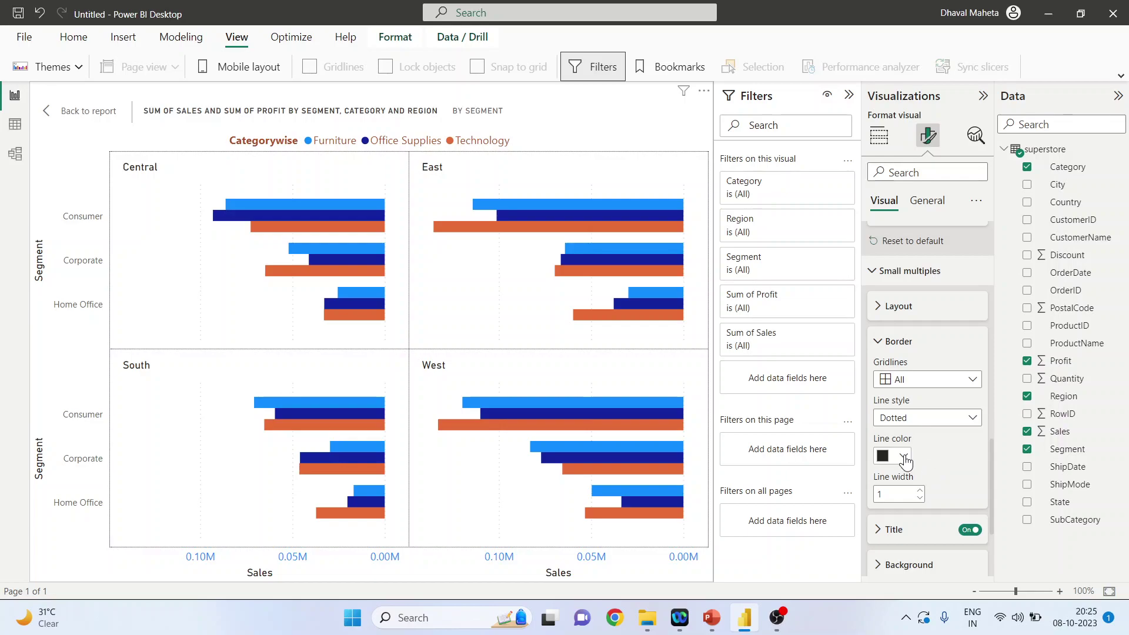
Step: Color the small multiples border lines bright blue and set their width to 3
click(901, 457)
click(913, 391)
click(919, 491)
click(919, 490)
click(920, 490)
click(921, 499)
click(920, 499)
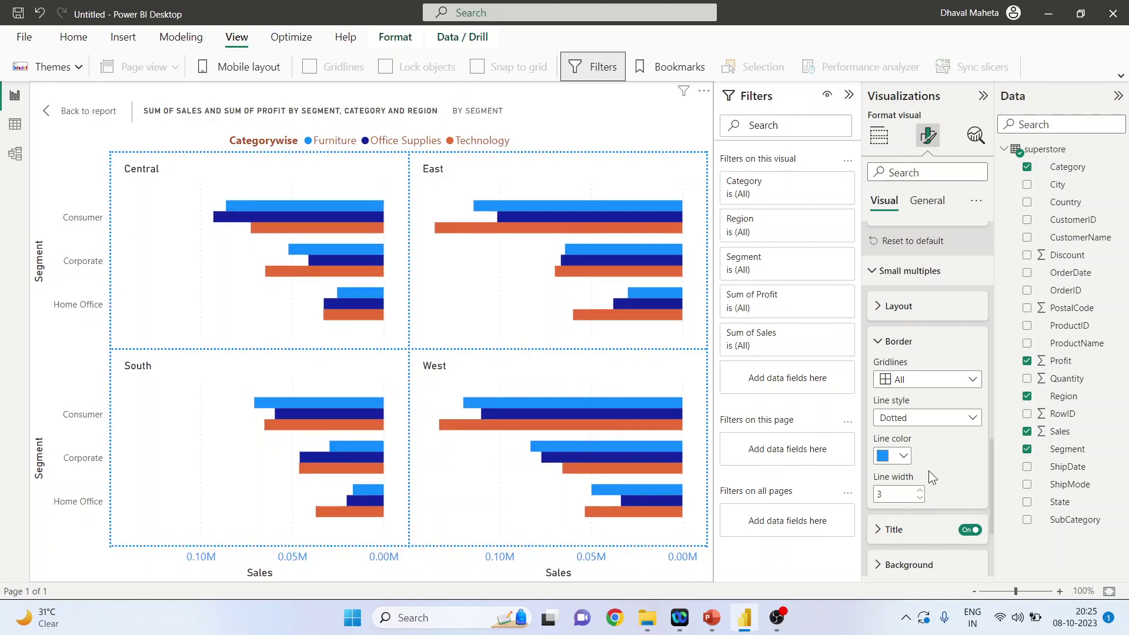
click(877, 343)
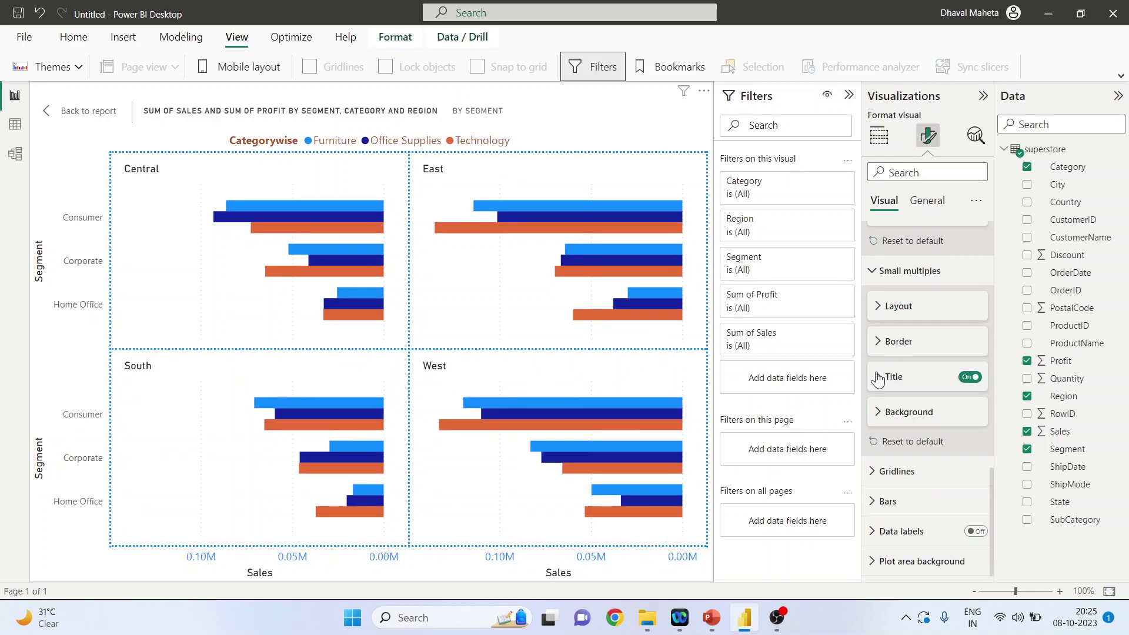
Step: Try the small multiples titles at the Bottom position, return them to Top, and center-align them
click(878, 378)
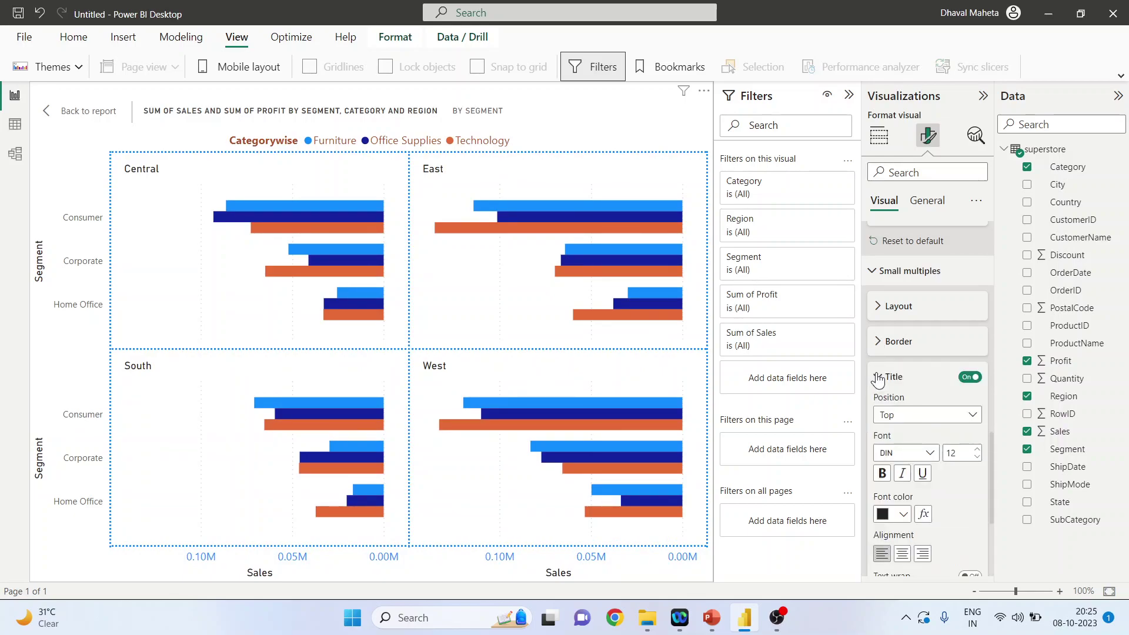
click(969, 416)
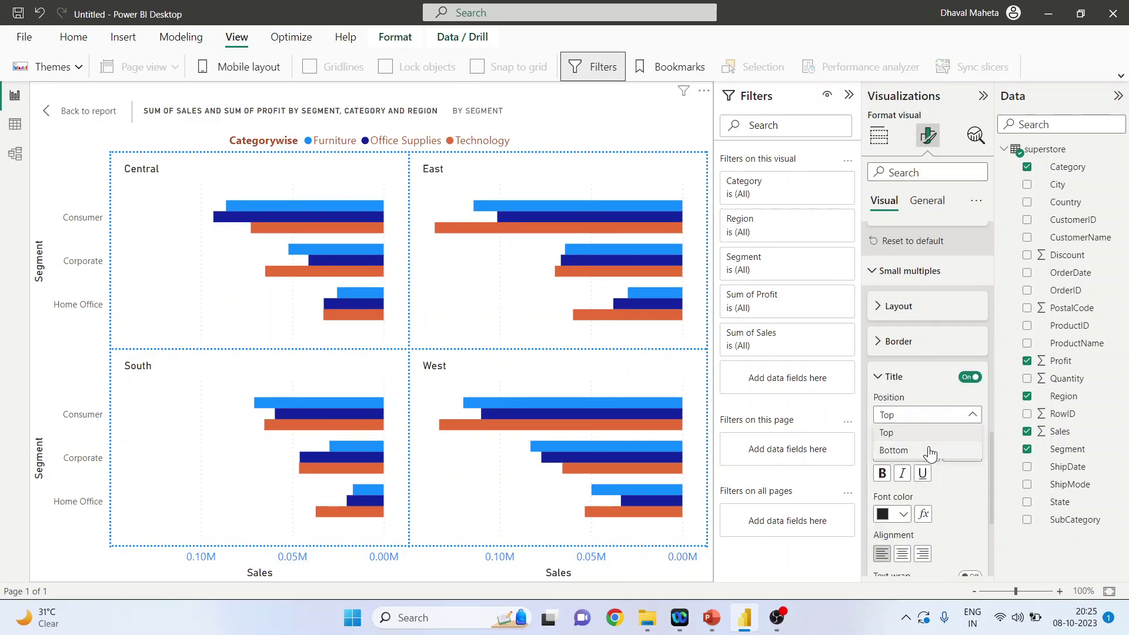
click(928, 451)
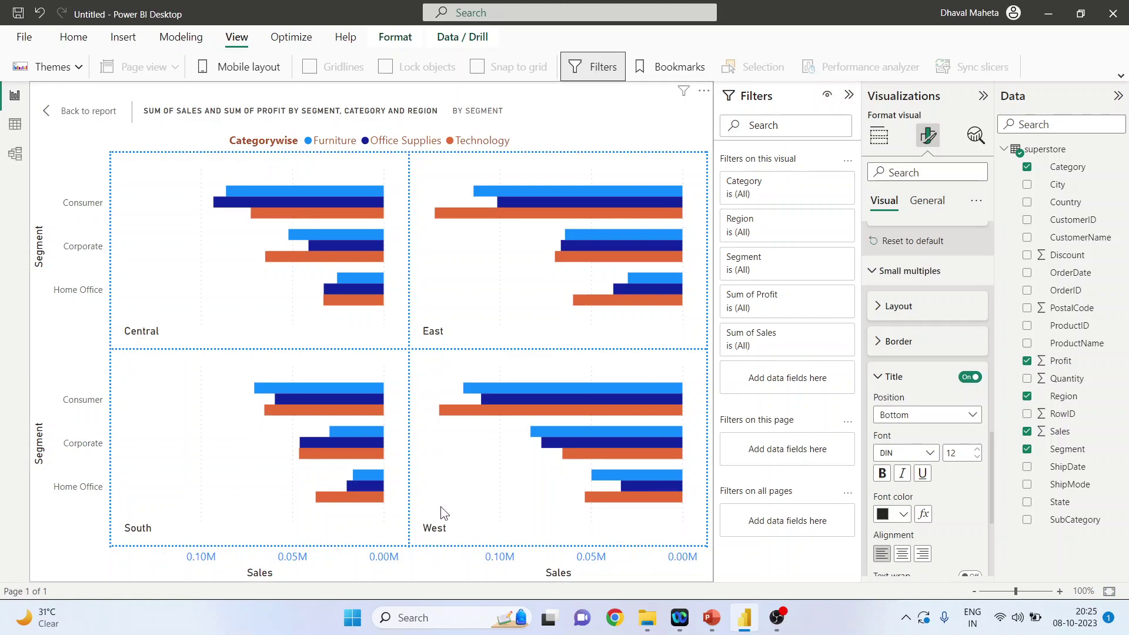
click(961, 417)
click(952, 433)
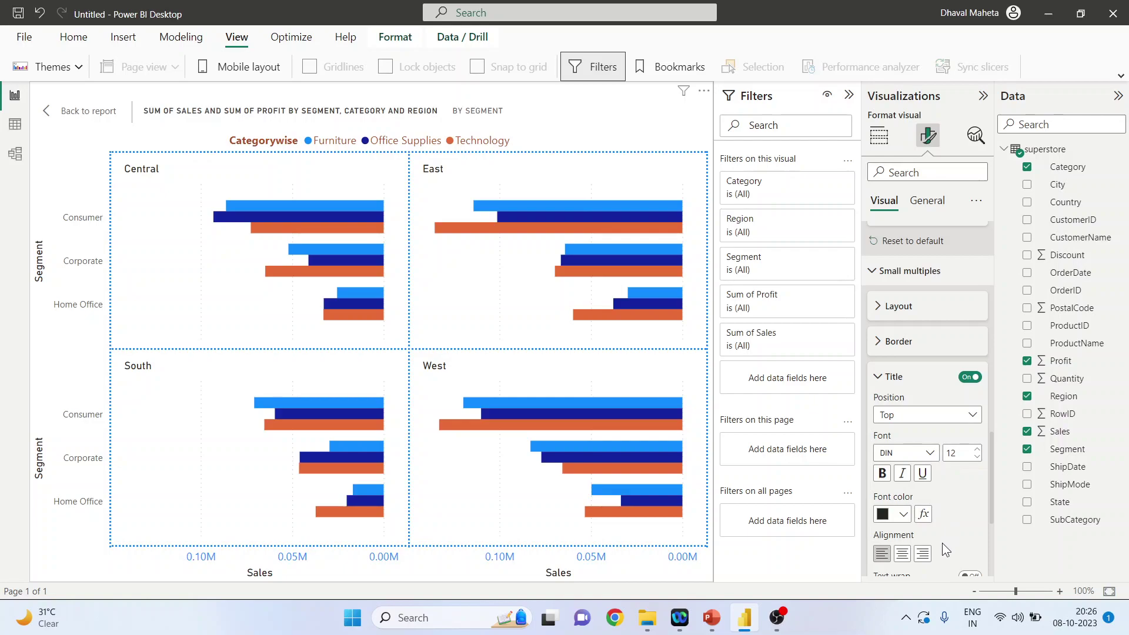
click(904, 558)
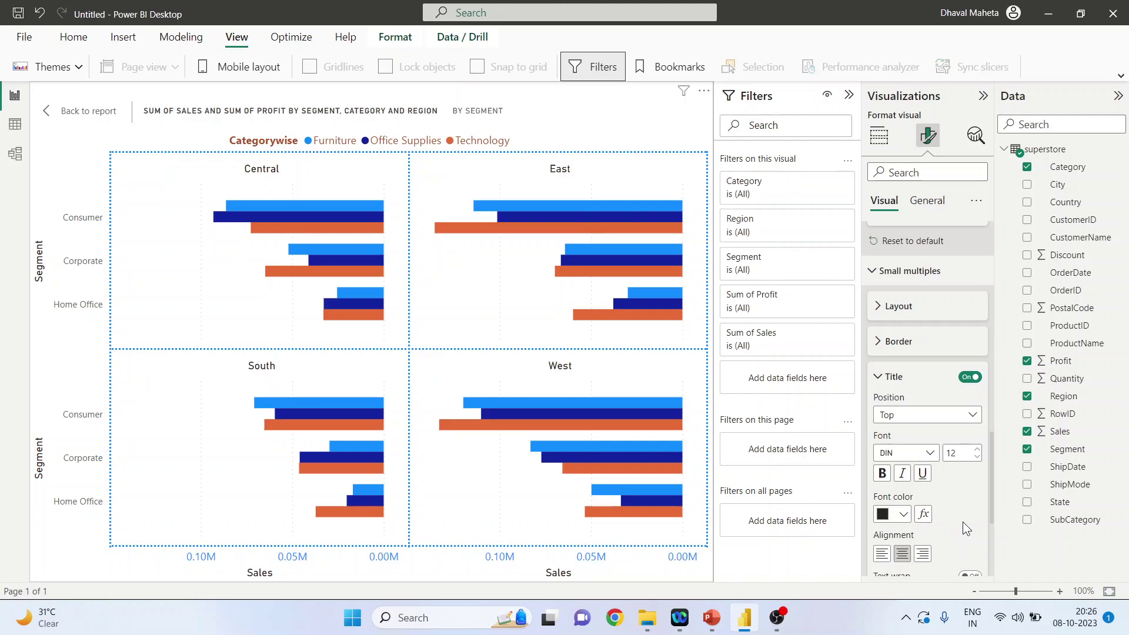
click(880, 380)
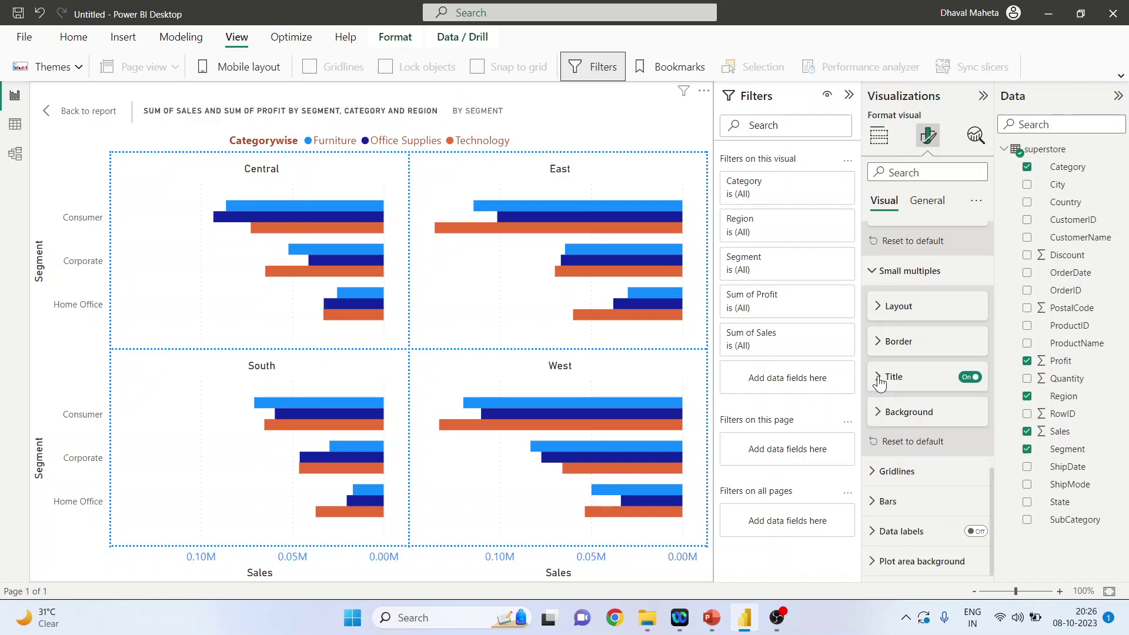
Step: Give the small multiples a light gray background with 75% transparency
click(880, 416)
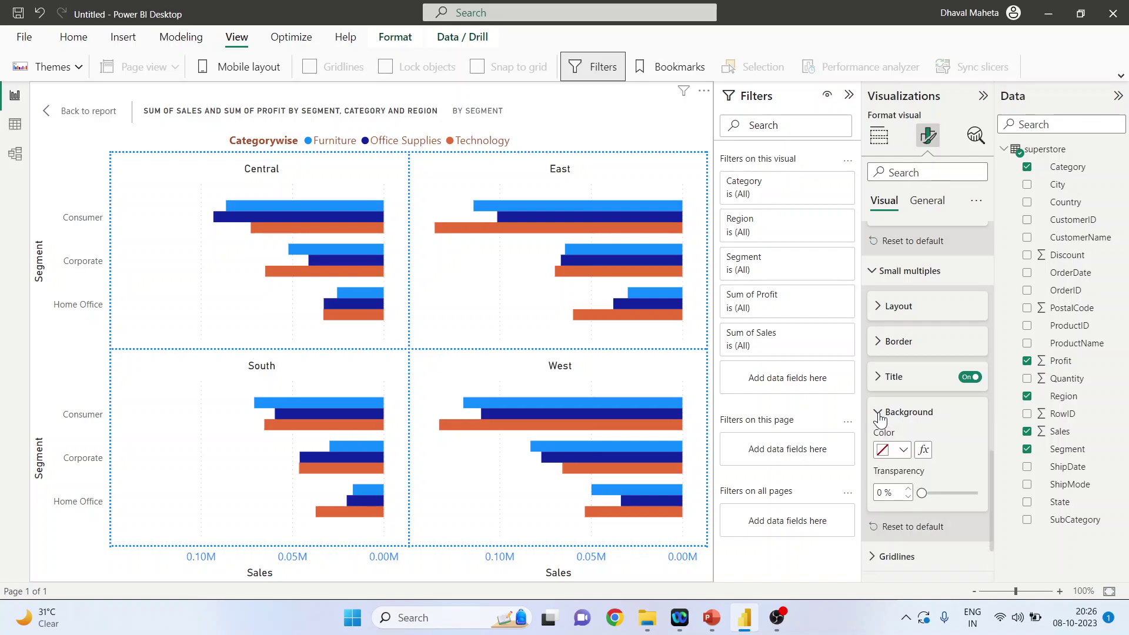
click(904, 451)
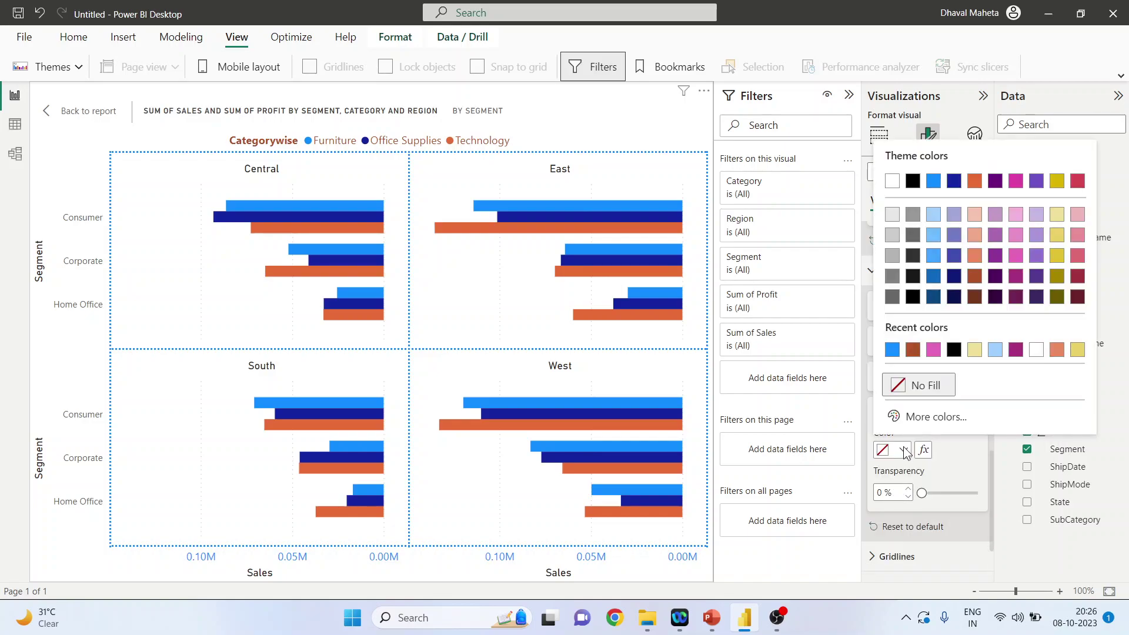
click(893, 236)
drag(923, 492, 950, 492)
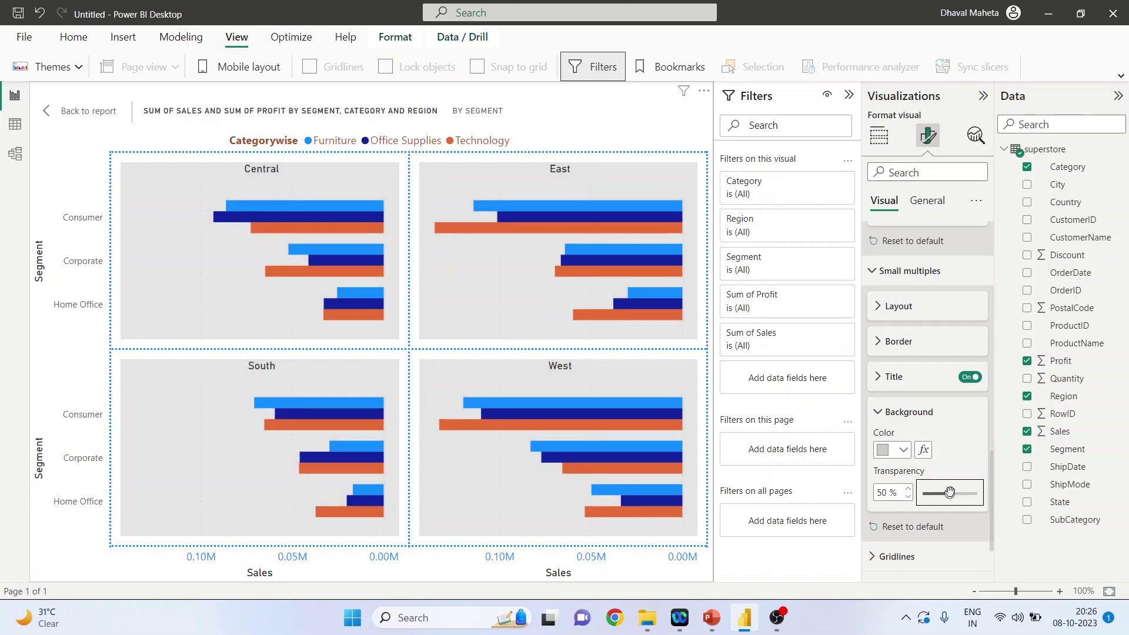
drag(949, 492, 963, 491)
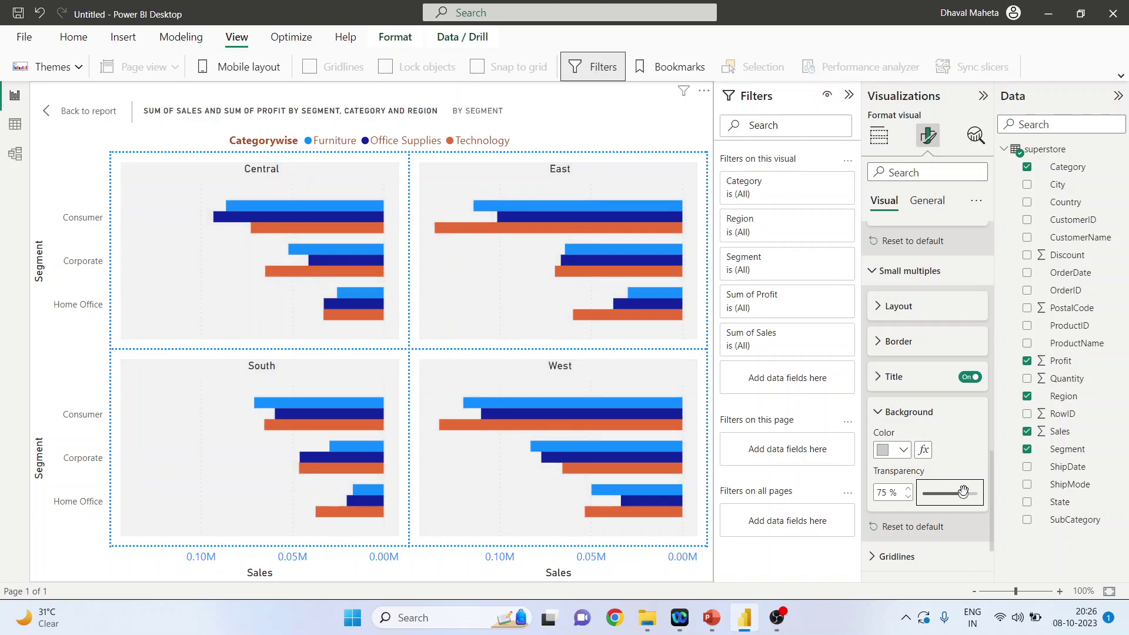
click(879, 414)
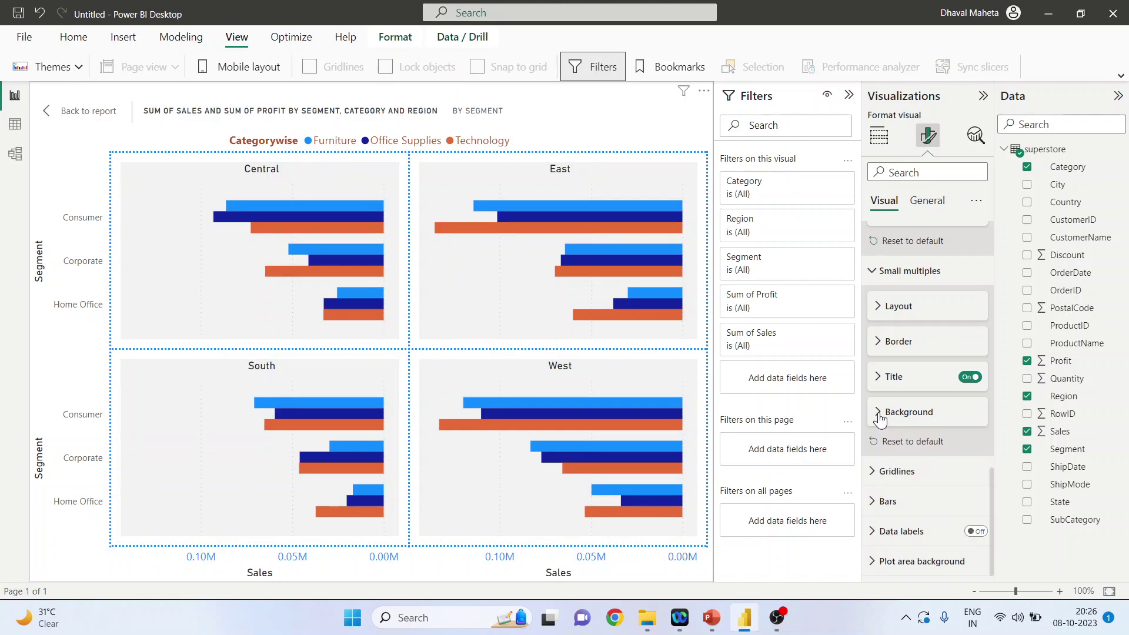
Step: Format the chart's vertical gridlines with the Solid style in black
click(873, 470)
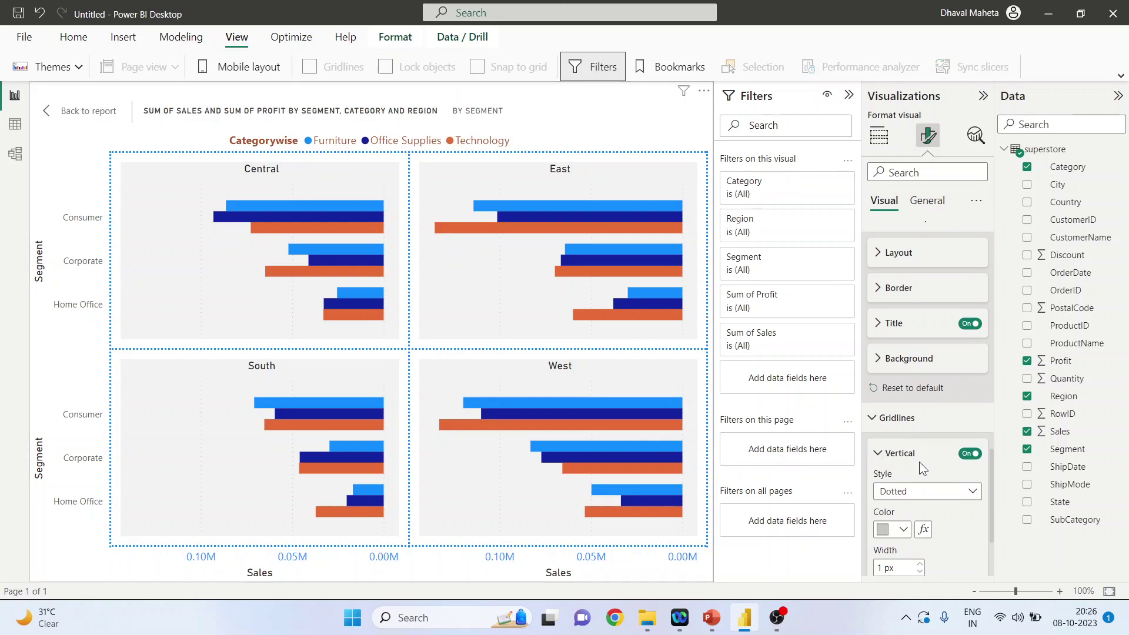
click(967, 456)
click(966, 454)
click(975, 491)
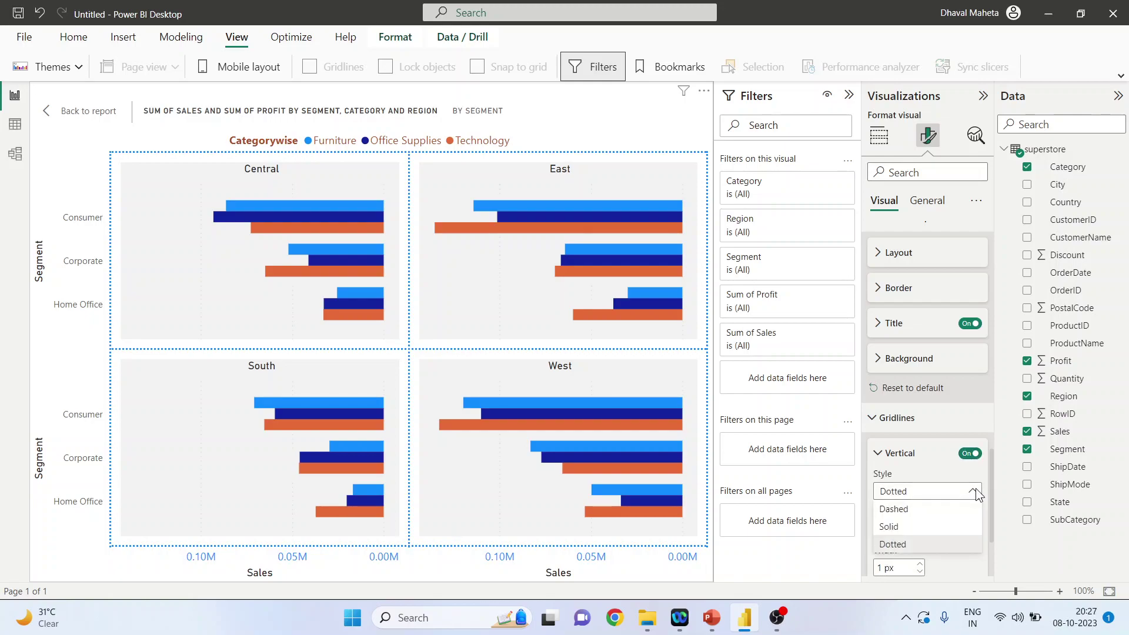
click(922, 527)
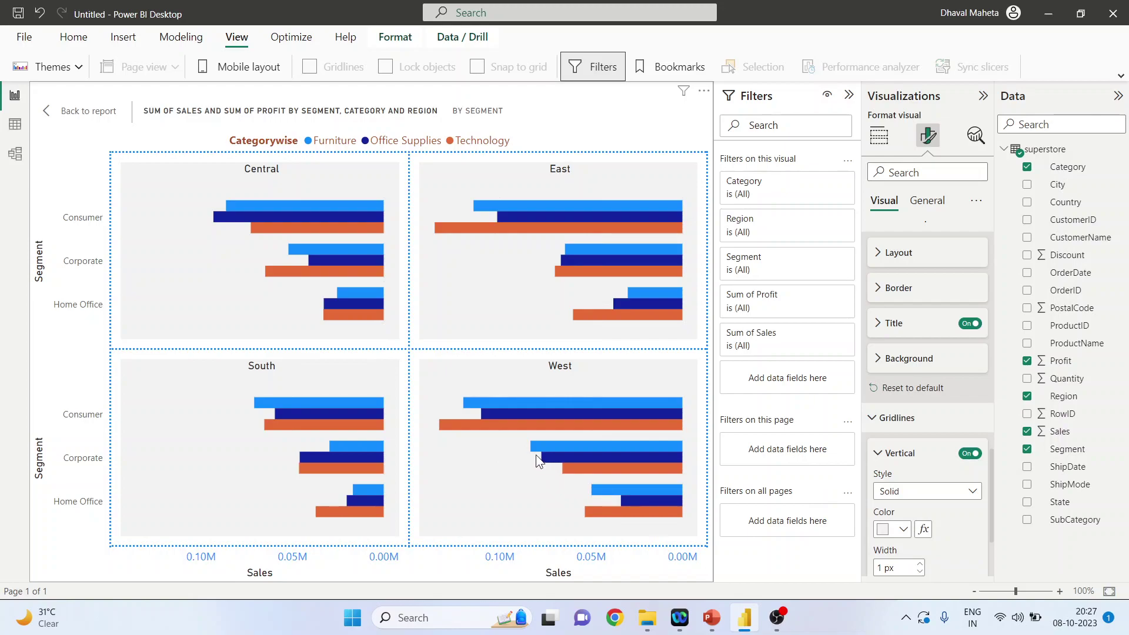
click(903, 529)
click(913, 411)
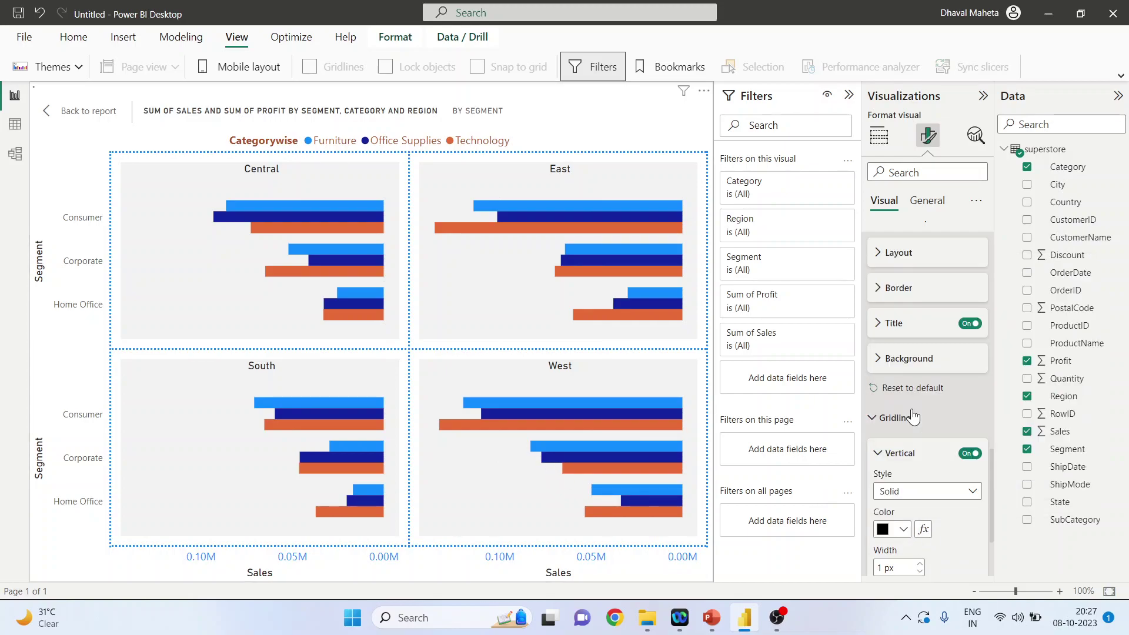
scroll(971, 510, down, 1)
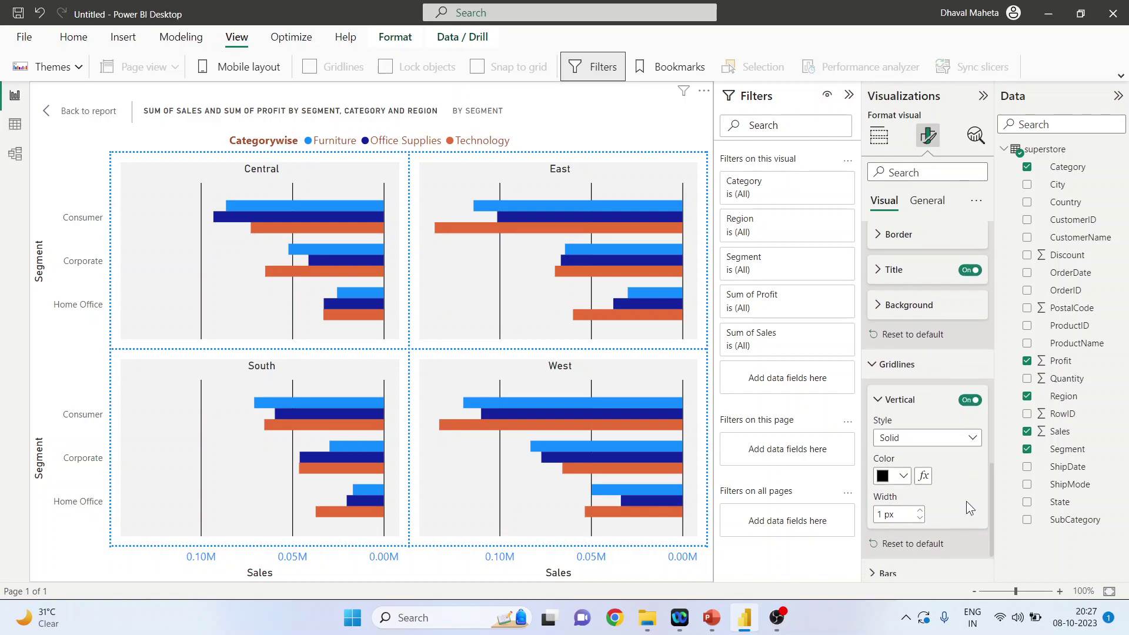
Step: Turn off the chart's vertical gridlines and close the gridline settings
click(969, 400)
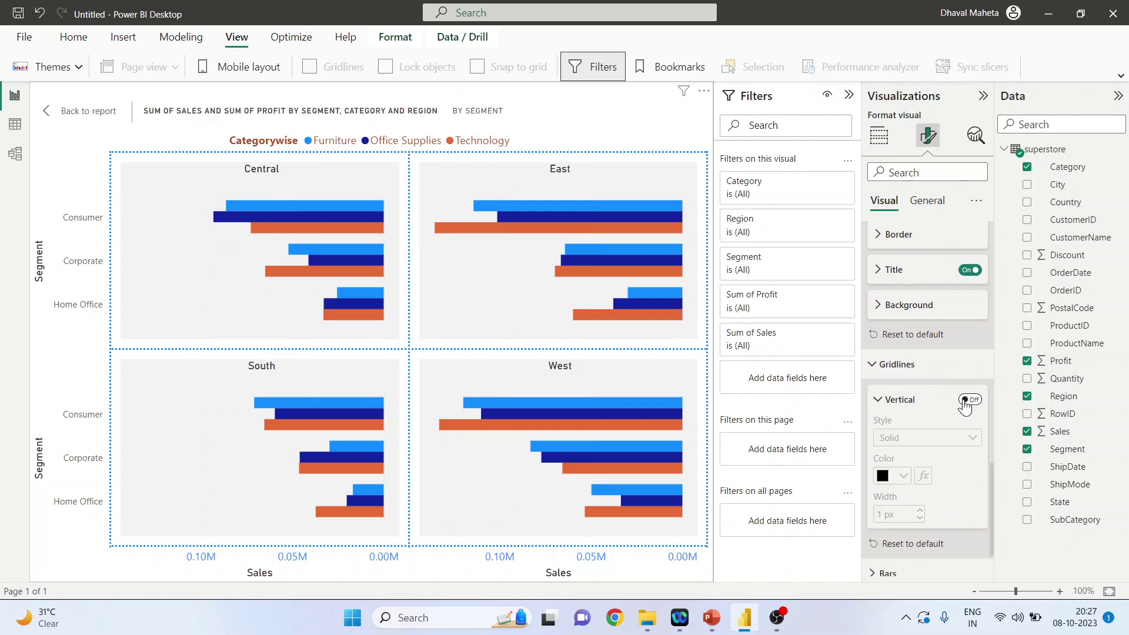
click(876, 402)
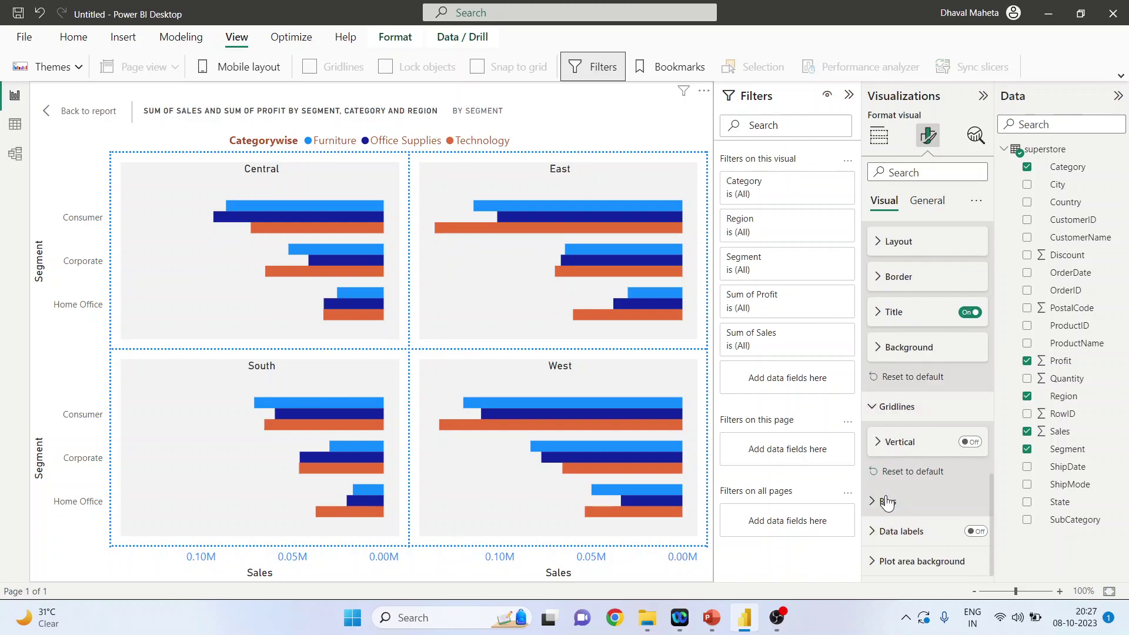
click(870, 408)
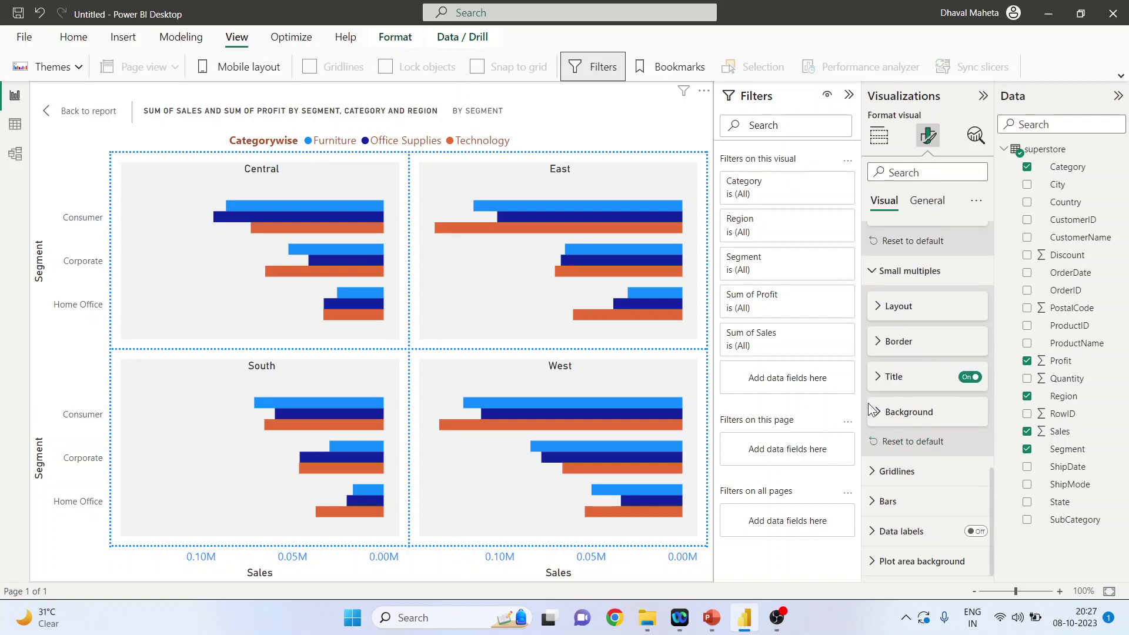
click(872, 471)
click(874, 471)
Step: Try light yellow for the Furniture bars and pink for the Office Supplies bars, and reset the bar colors to default
click(885, 502)
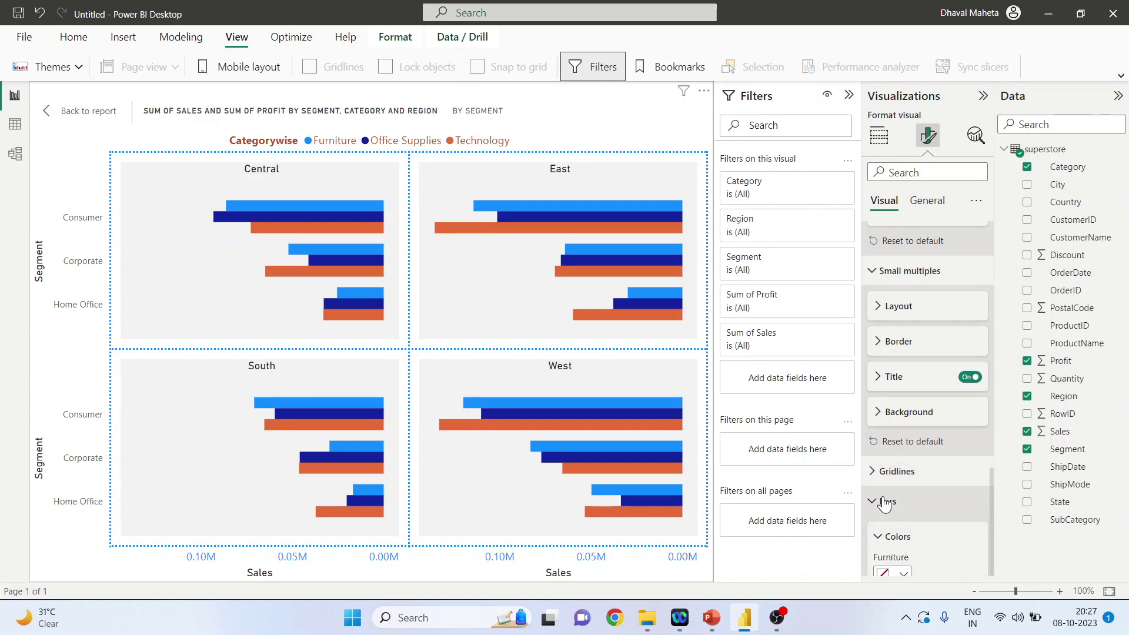
scroll(911, 501, down, 2)
scroll(913, 501, down, 2)
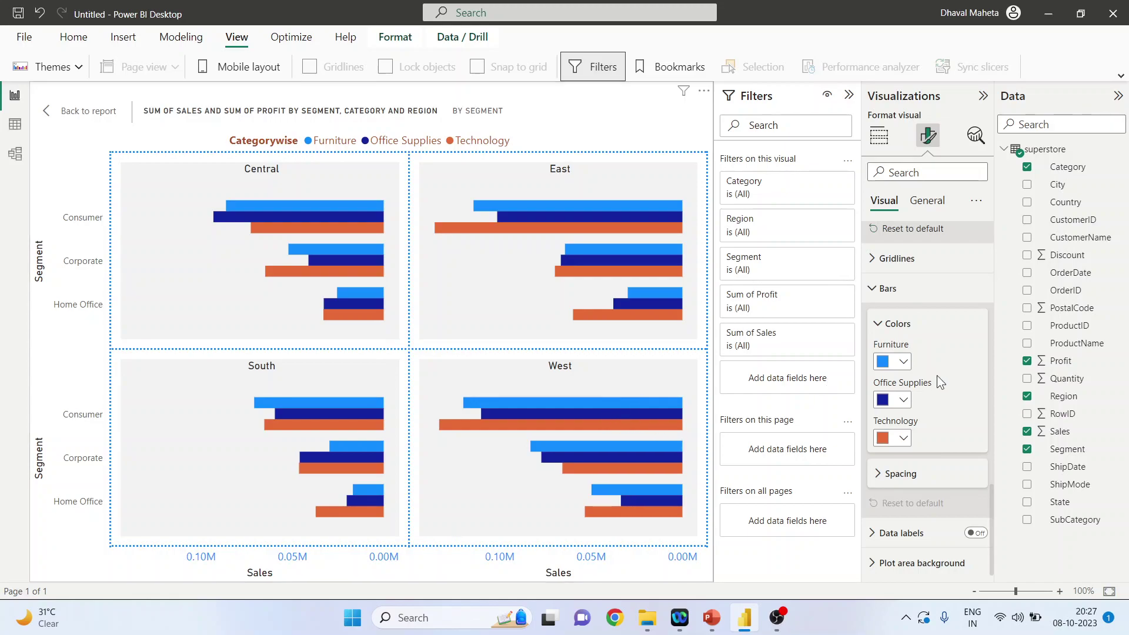
click(905, 363)
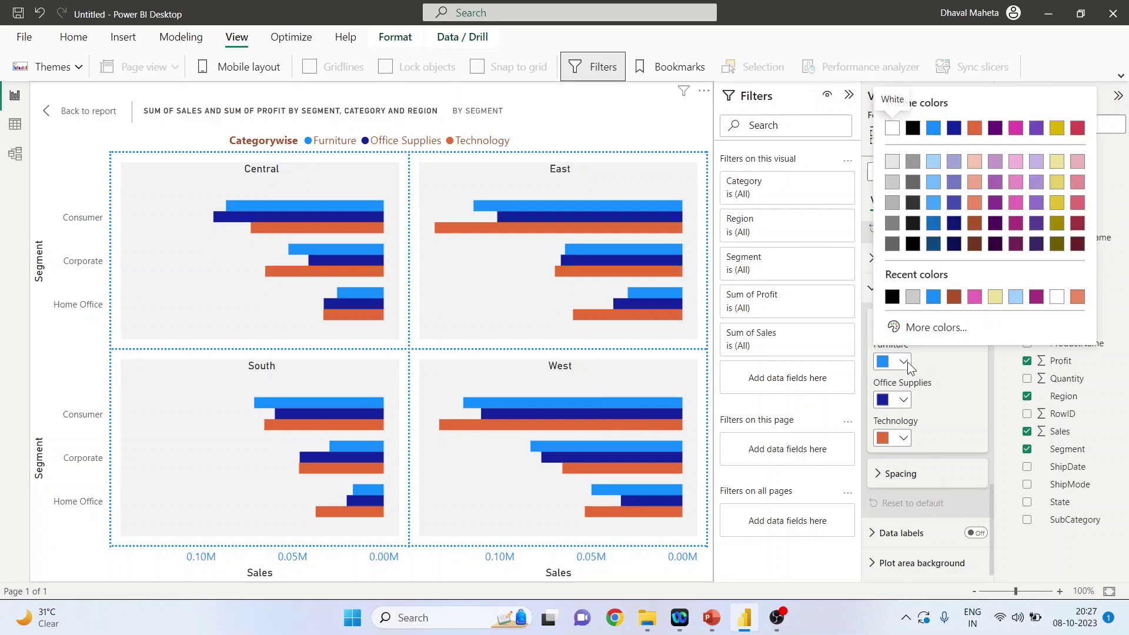
click(994, 296)
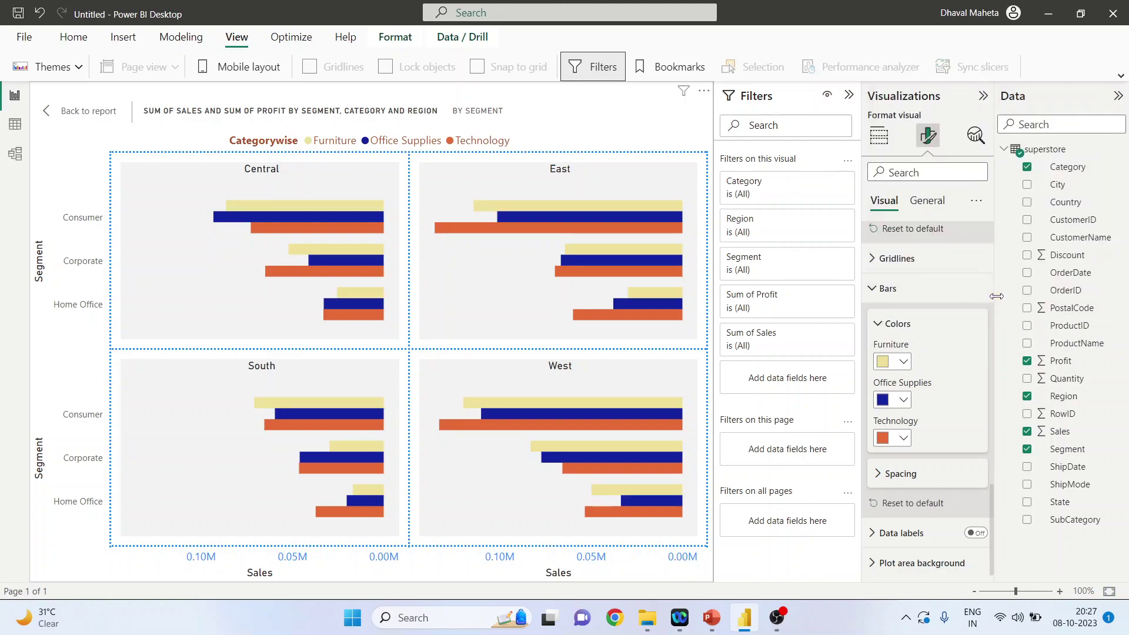
click(903, 400)
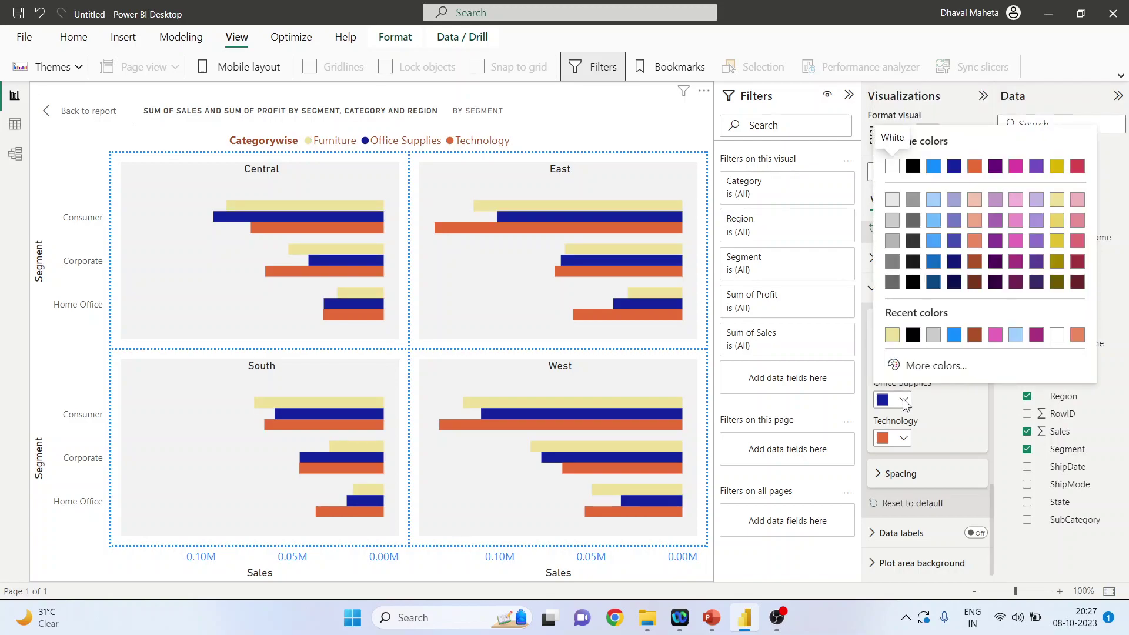
click(994, 339)
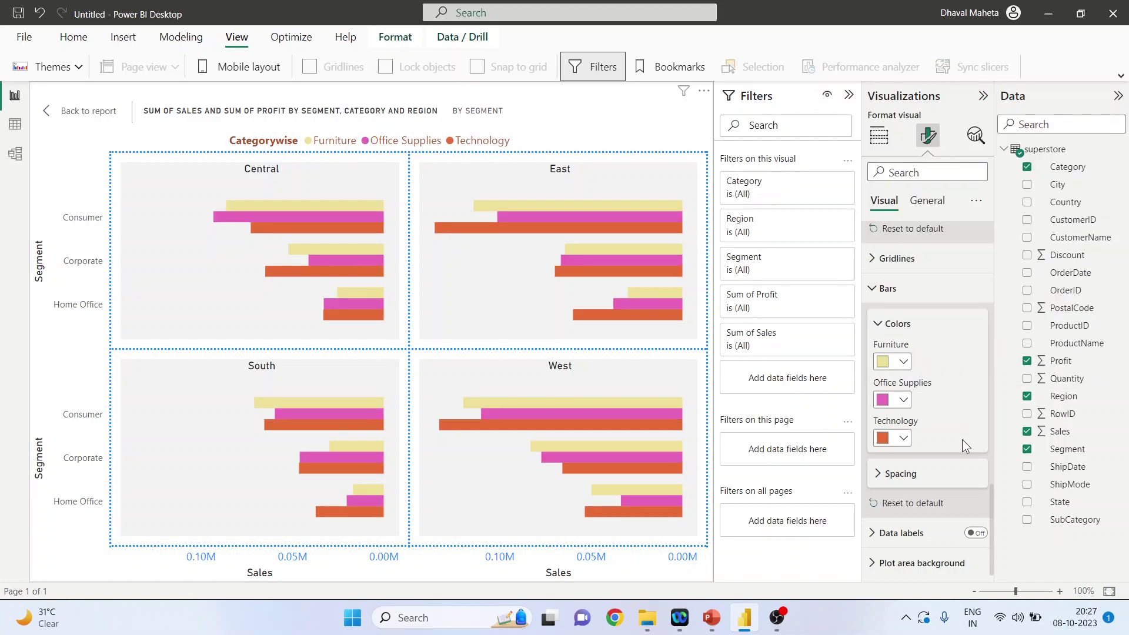
click(919, 507)
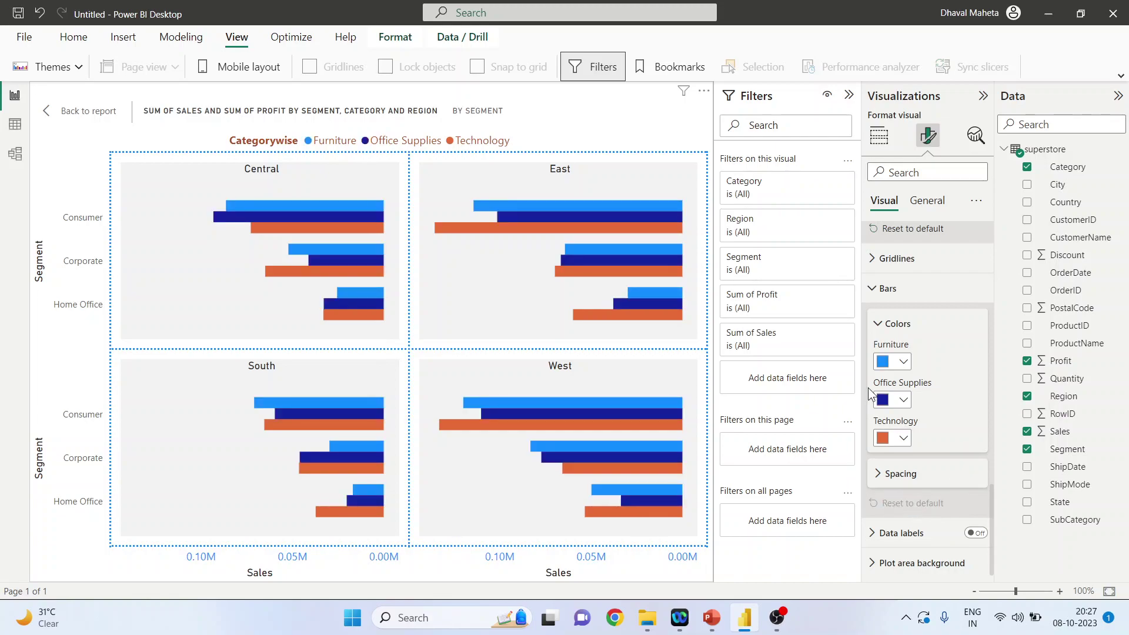
click(878, 323)
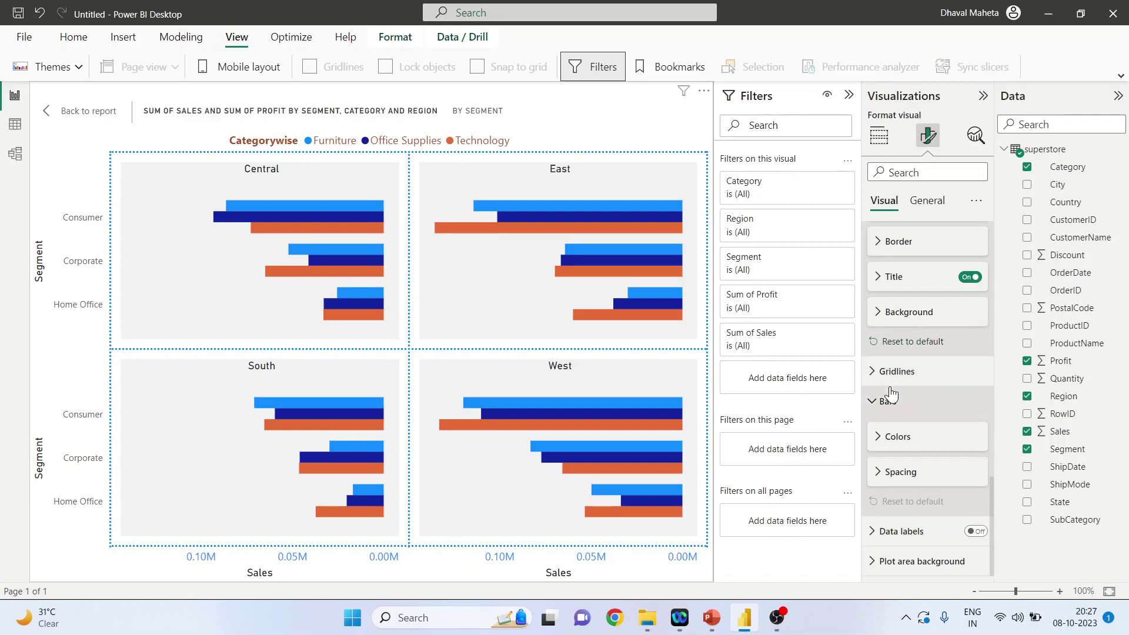
click(878, 317)
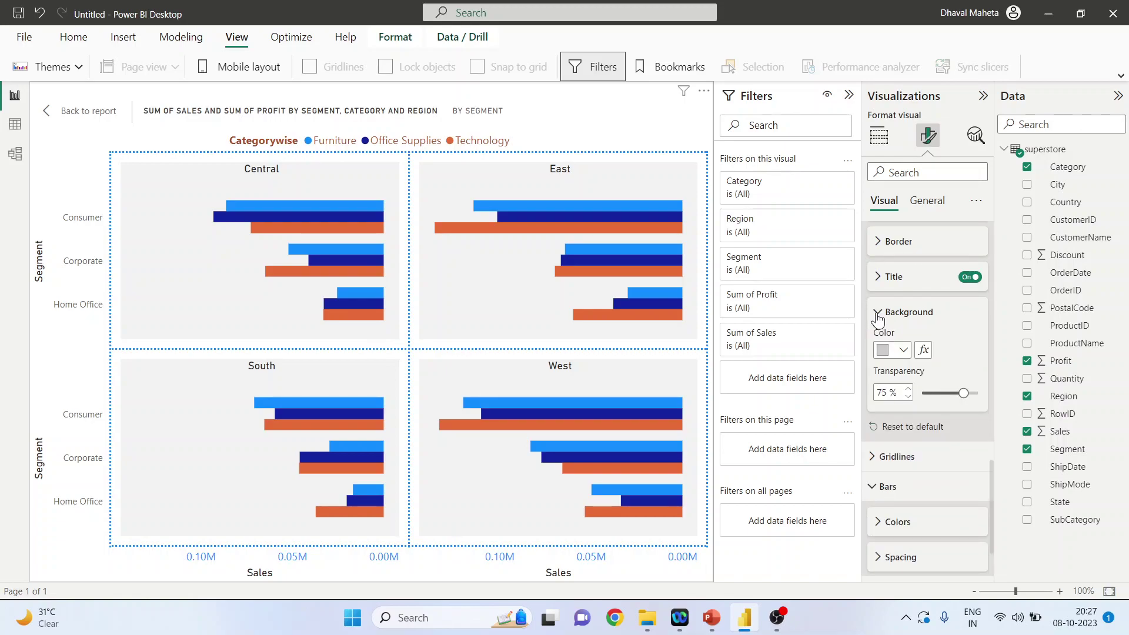
click(877, 314)
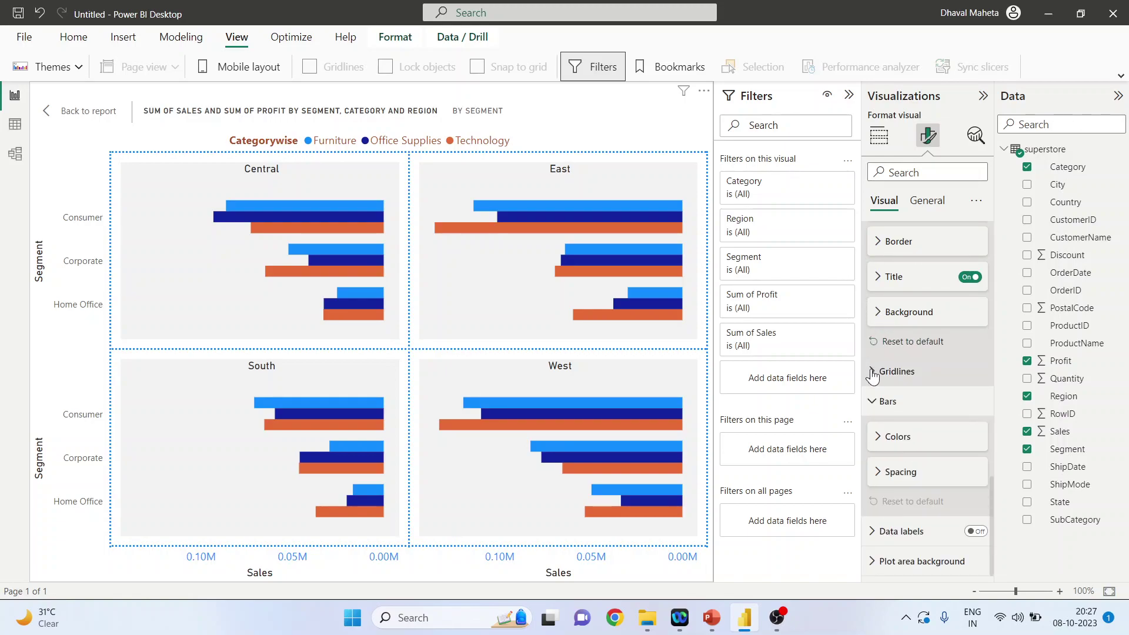
click(872, 374)
click(873, 374)
click(874, 400)
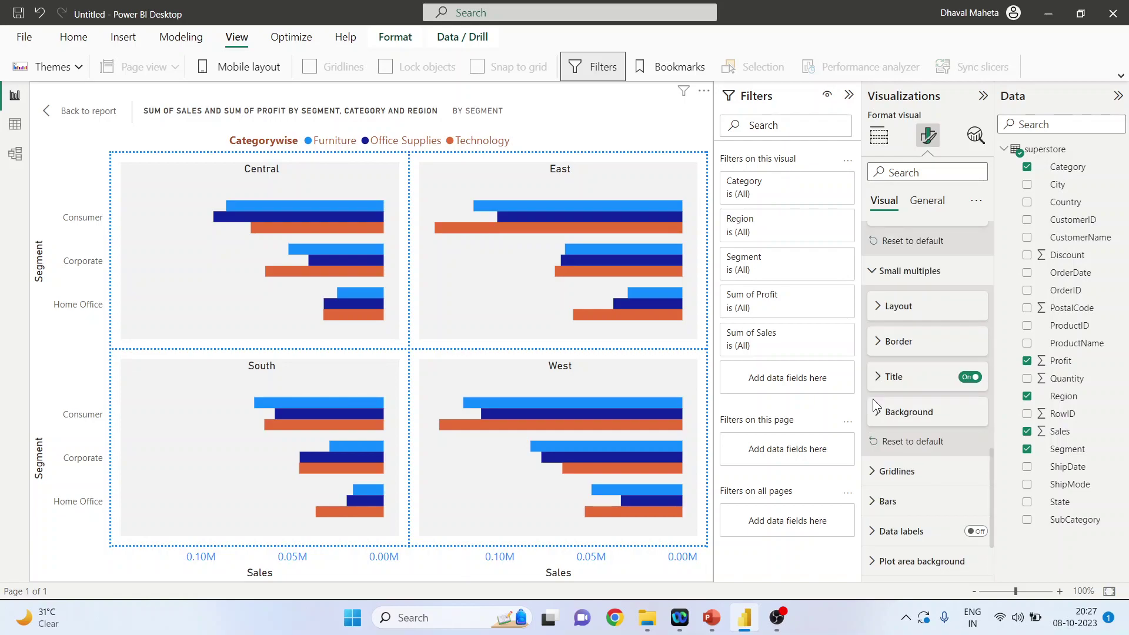
Step: Try an inner padding of 30 px for the bar spacing and reduce it to 18 px
click(874, 503)
scroll(882, 488, down, 2)
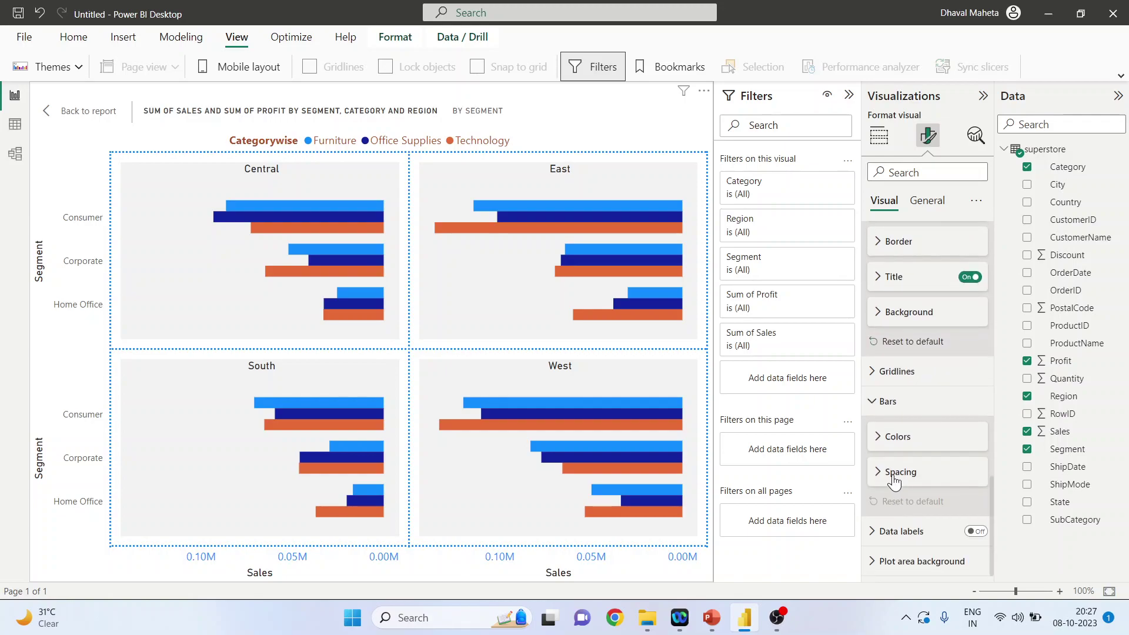
click(879, 473)
scroll(956, 469, down, 2)
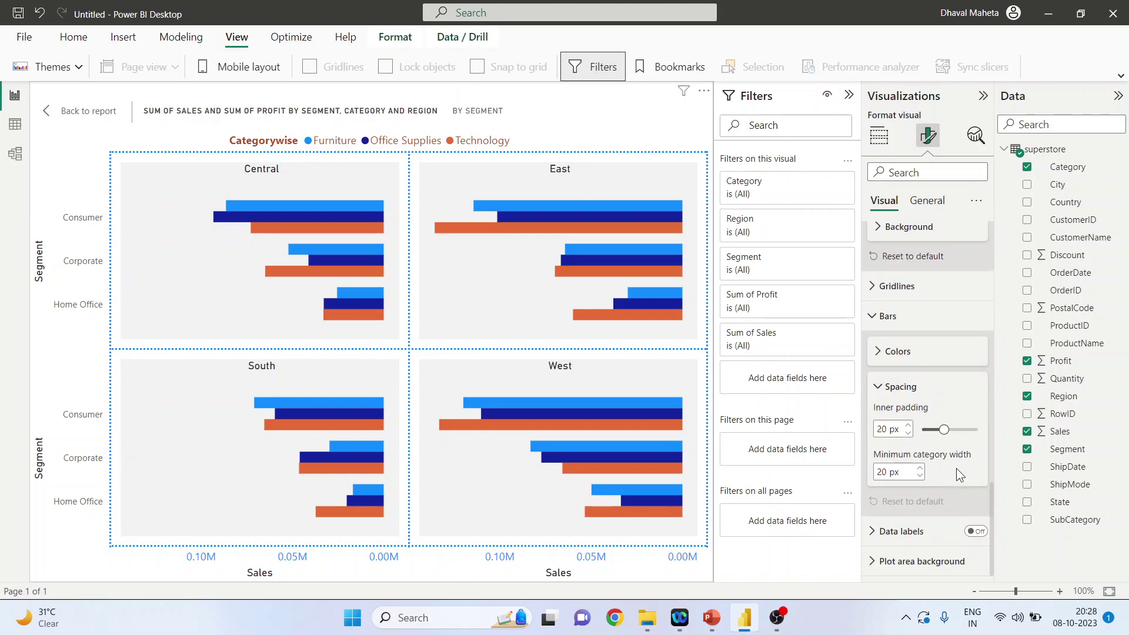
click(909, 427)
click(908, 427)
click(908, 426)
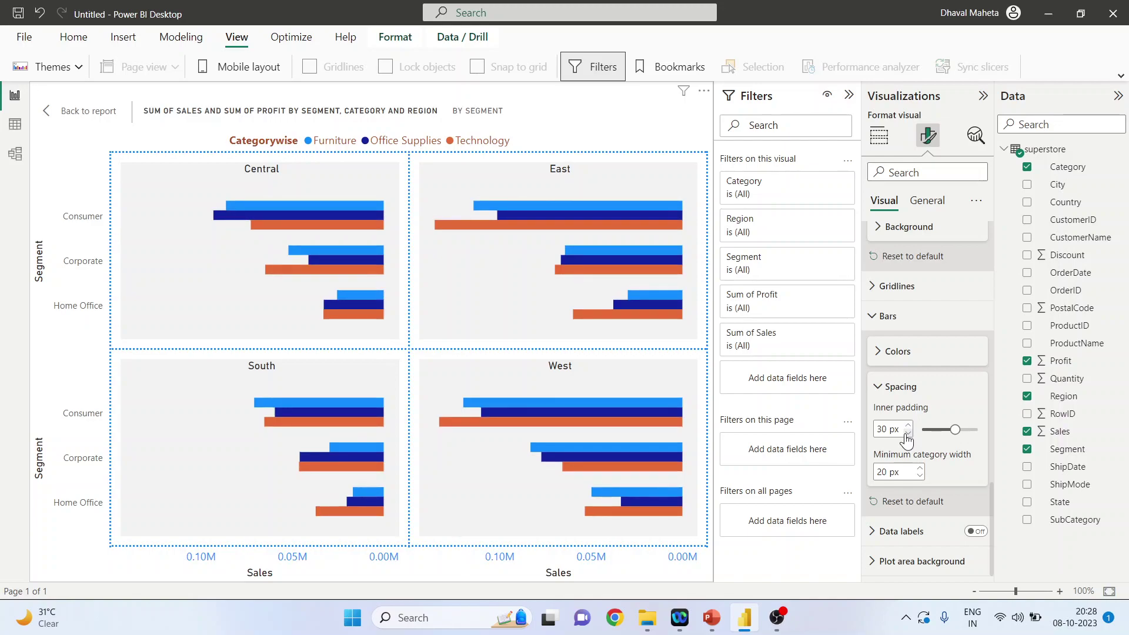
click(907, 433)
click(907, 433)
click(907, 434)
click(908, 434)
click(908, 434)
click(908, 434)
click(908, 433)
click(907, 434)
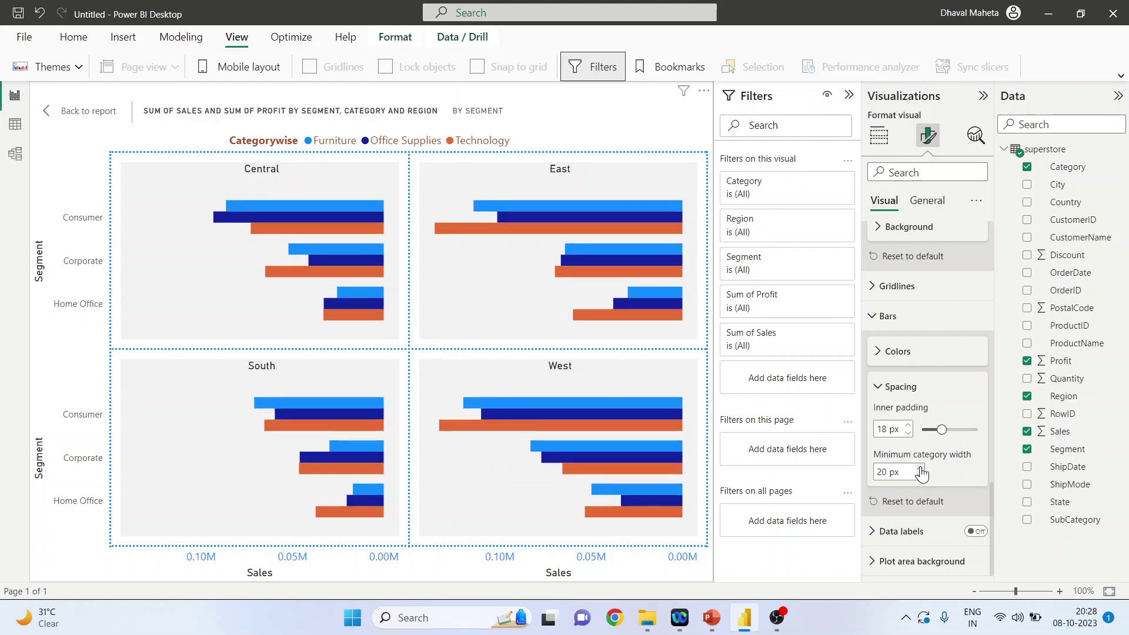
Step: Set the bars' minimum category width to 22 px and close the spacing settings
click(920, 475)
click(920, 475)
click(920, 475)
click(920, 475)
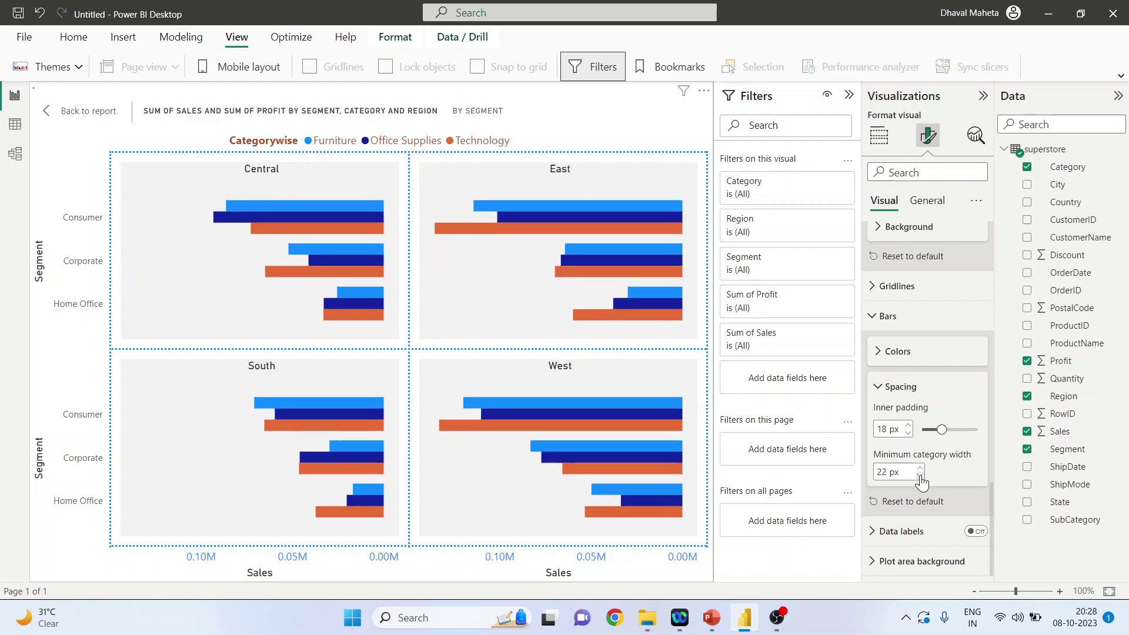
click(877, 386)
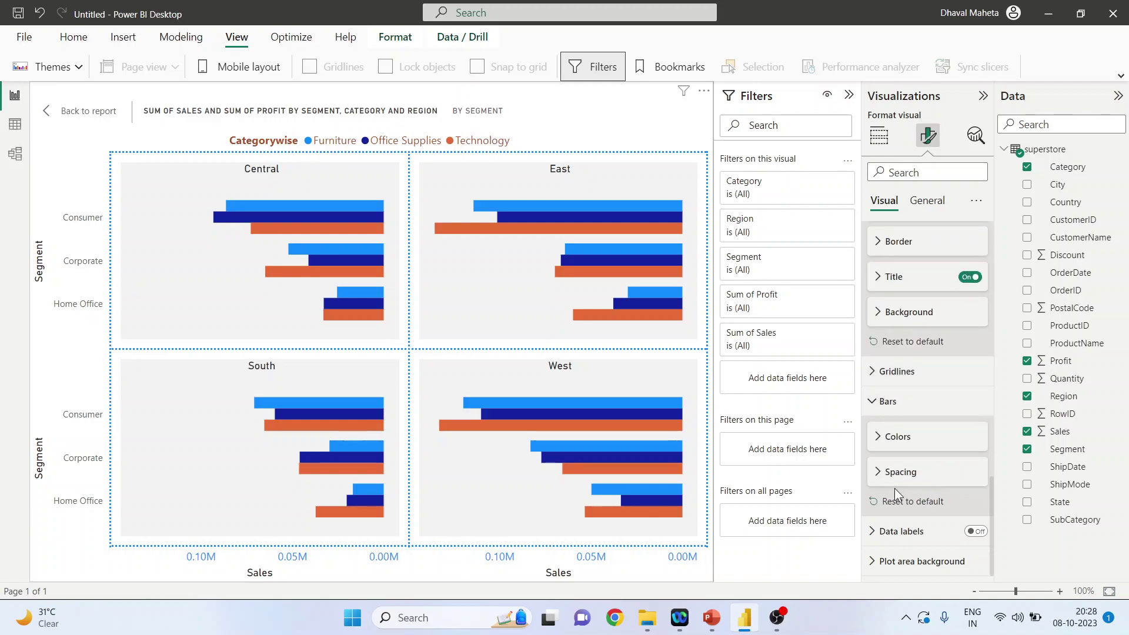
Step: Turn on data labels for all series of the chart
click(873, 532)
scroll(970, 529, down, 2)
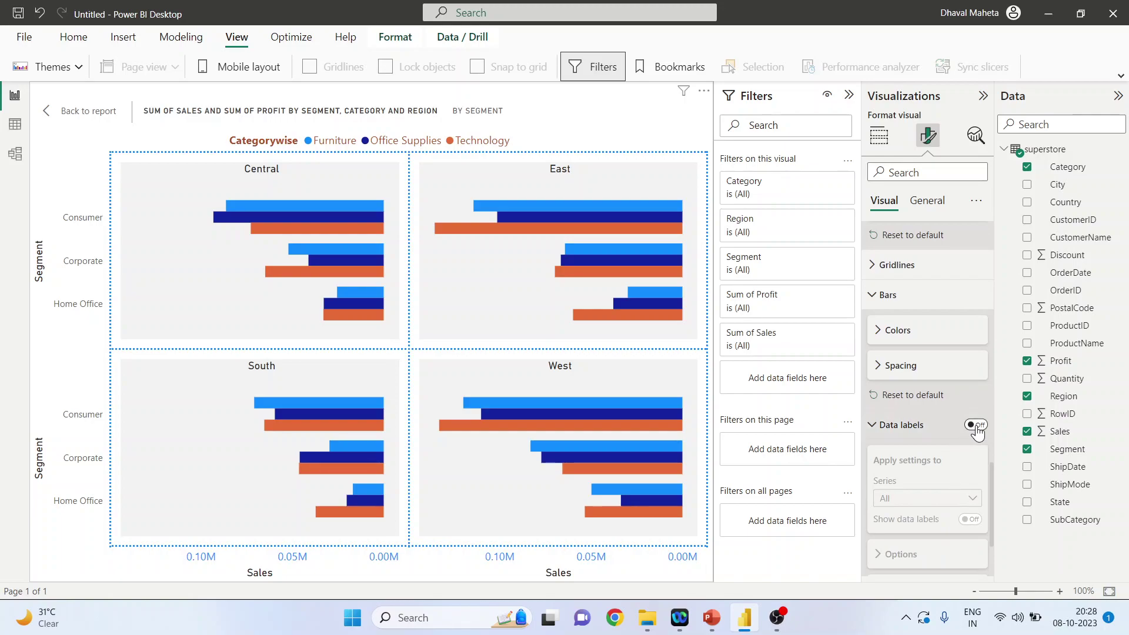
click(974, 426)
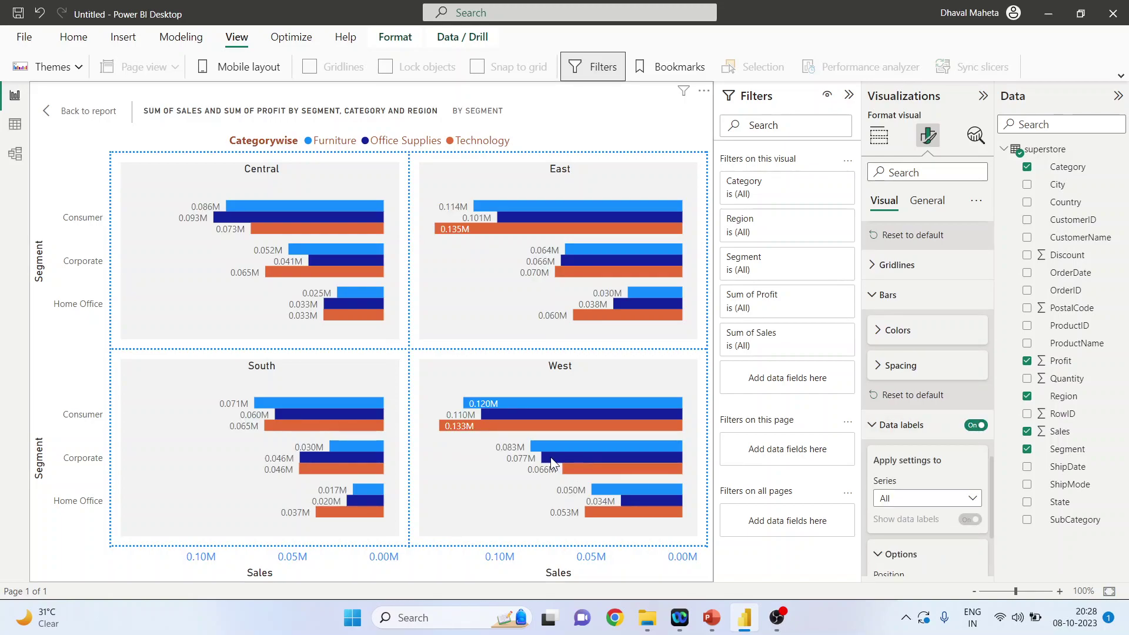
scroll(899, 464, down, 1)
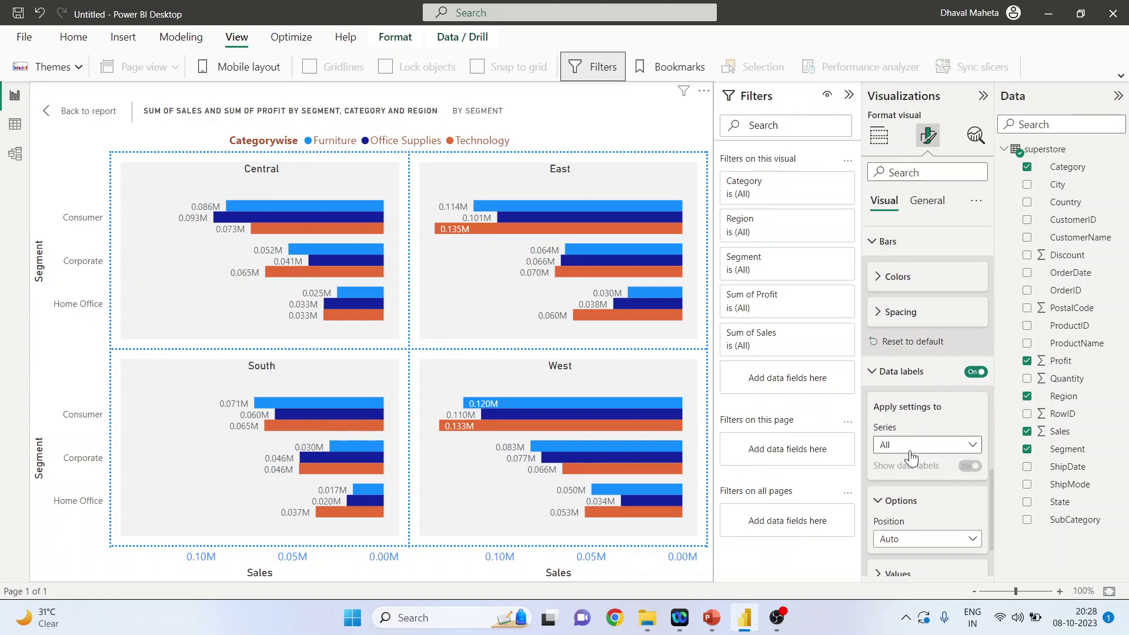
scroll(910, 455, down, 2)
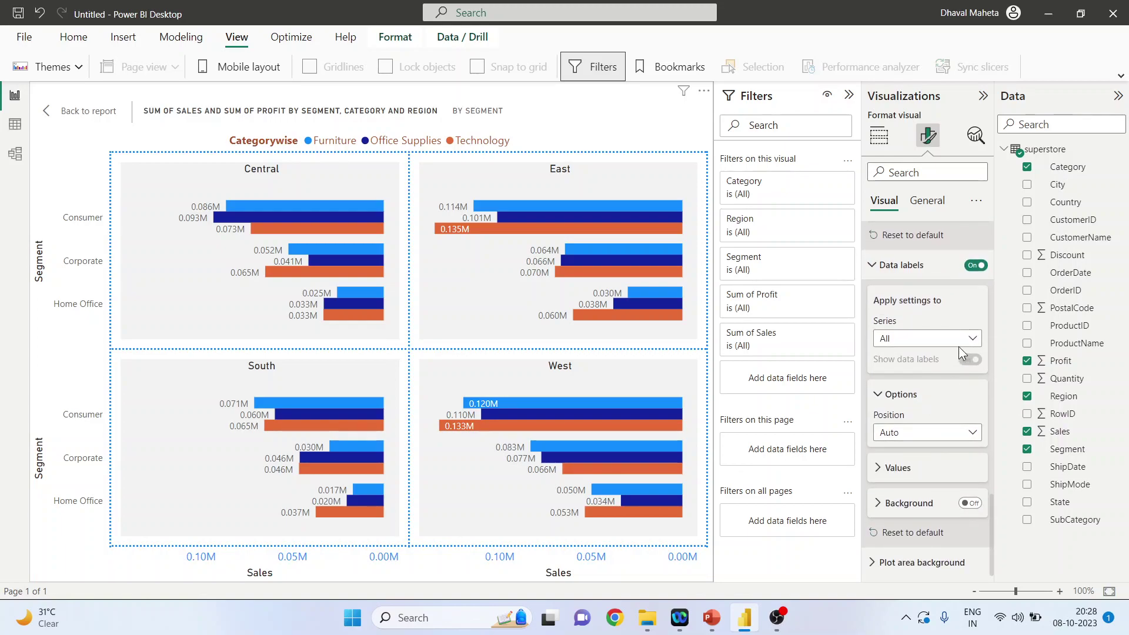
Step: Apply the data label settings to the Furniture series only, hiding its labels and showing them again
click(973, 338)
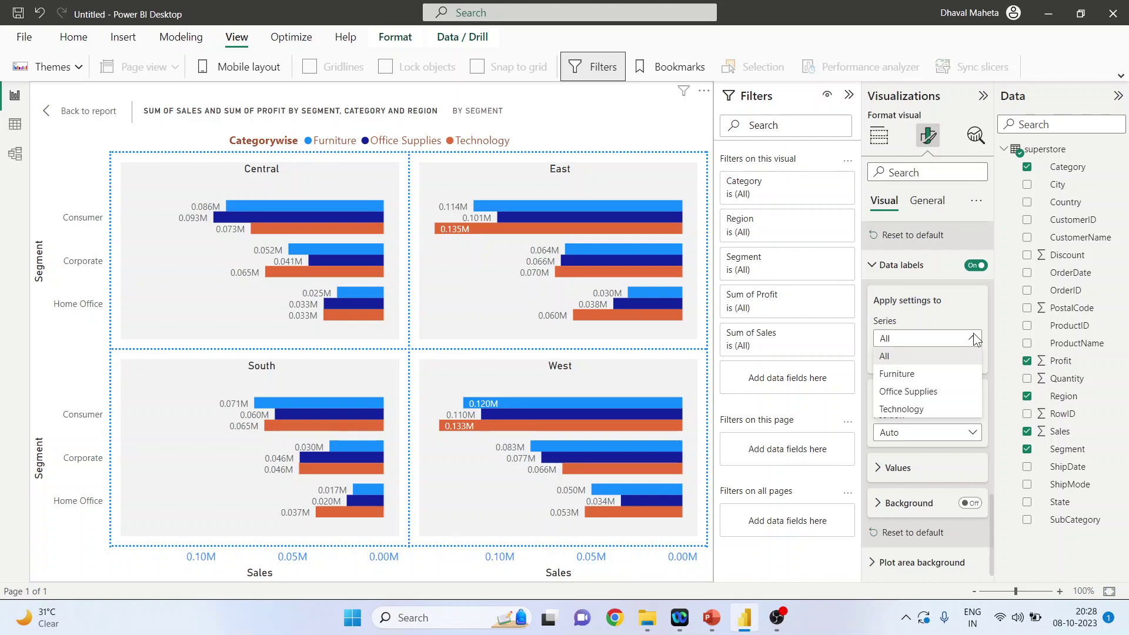
click(897, 374)
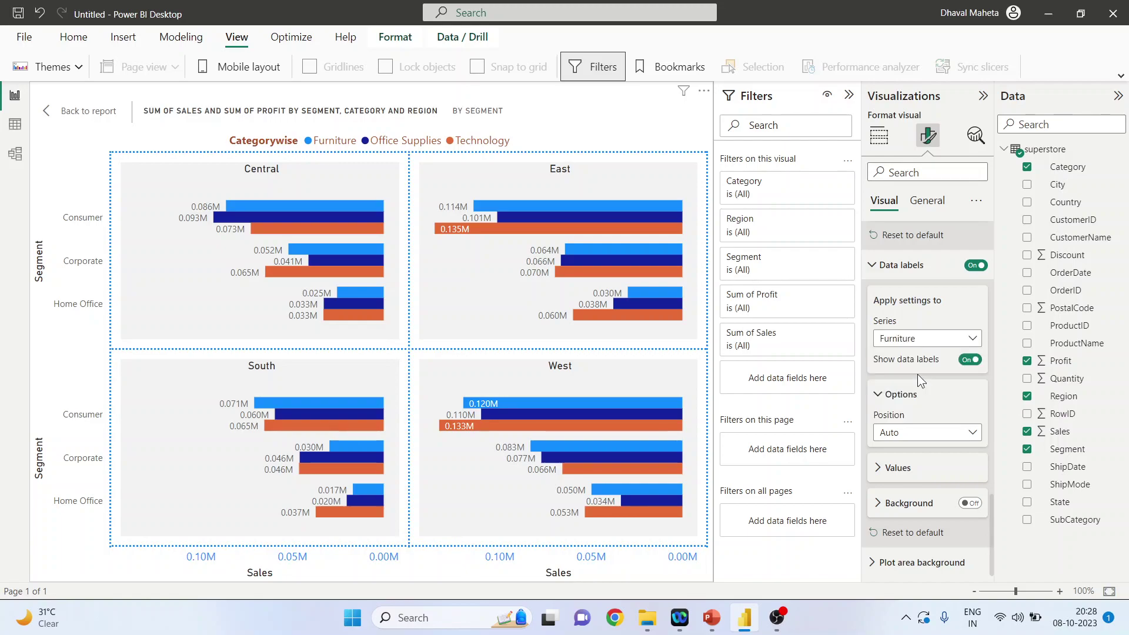
click(969, 359)
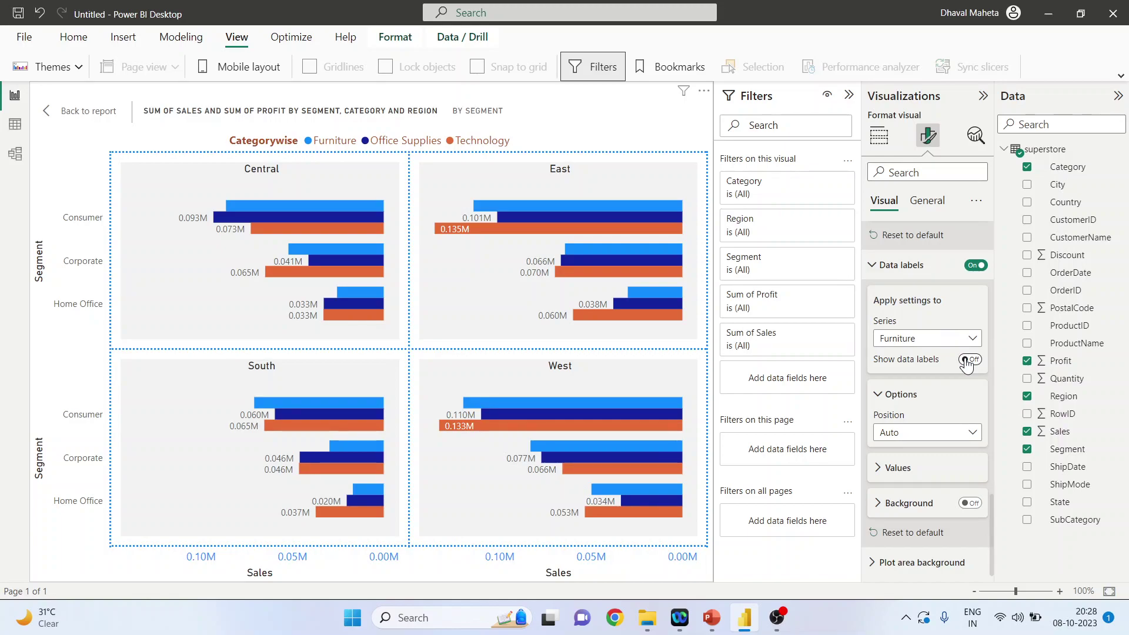
click(970, 360)
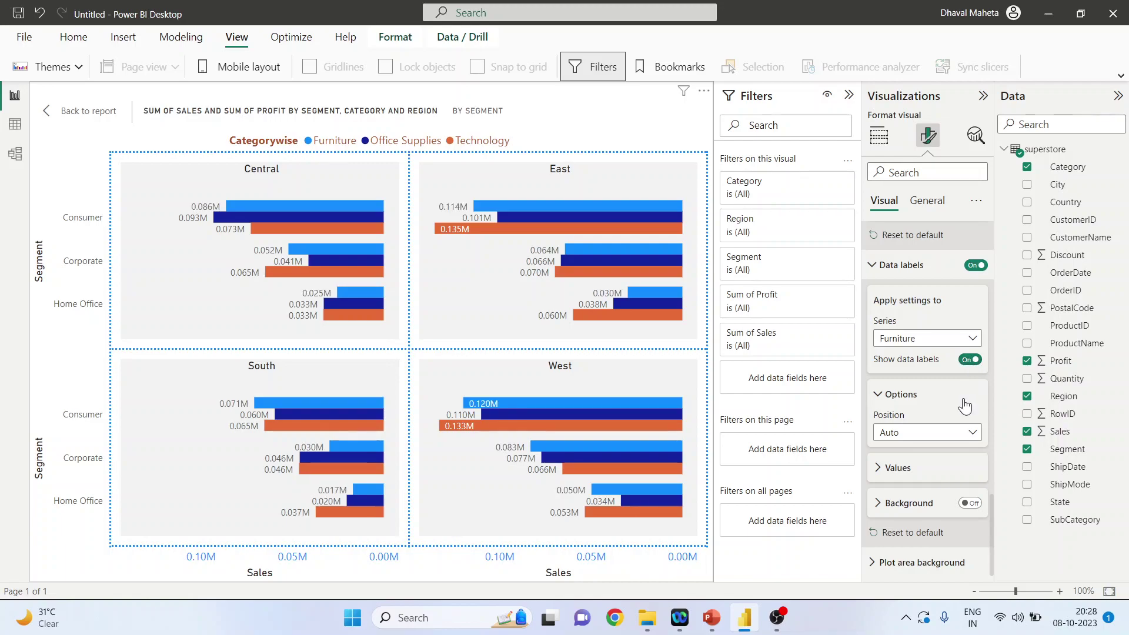
Step: Try the Inside end, Outside end, Inside center and Inside base positions for the Furniture data labels
click(971, 431)
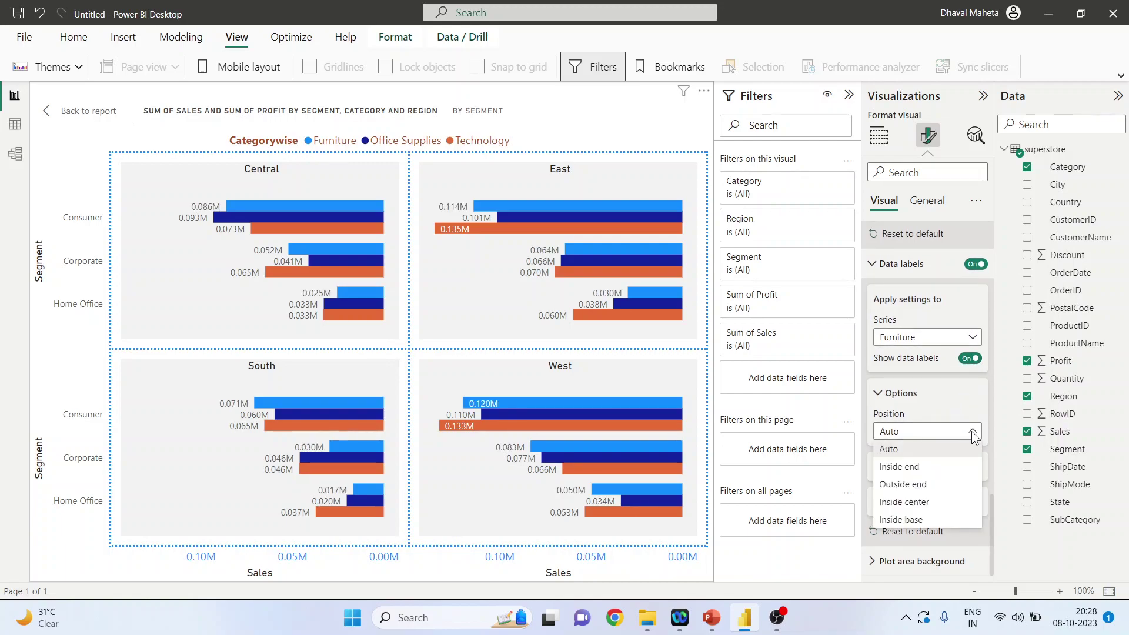
click(949, 468)
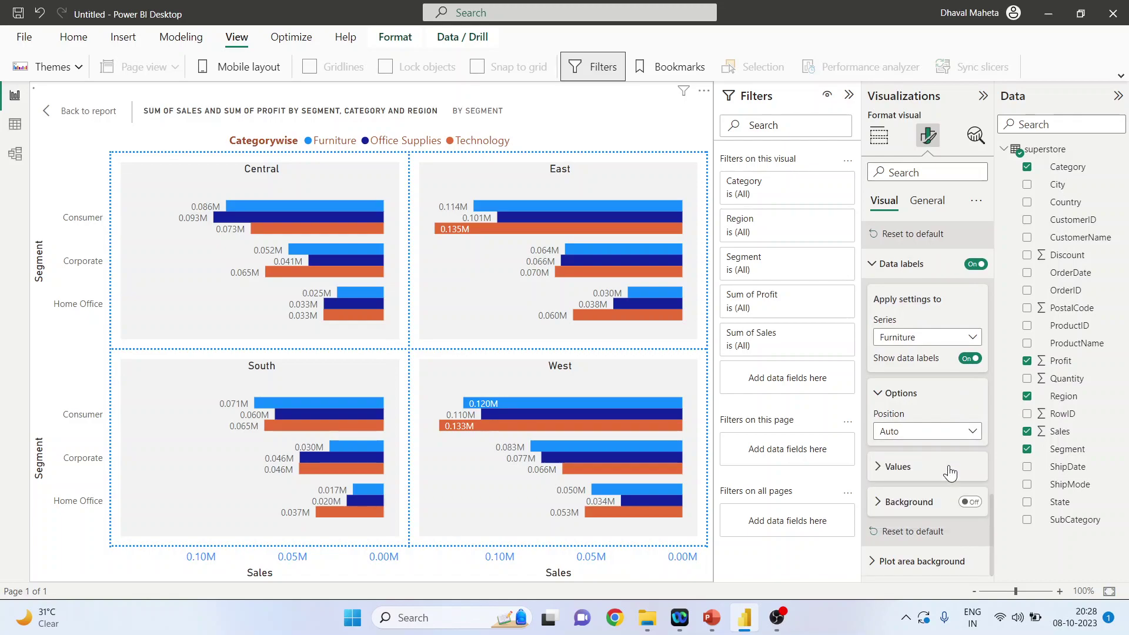
click(971, 433)
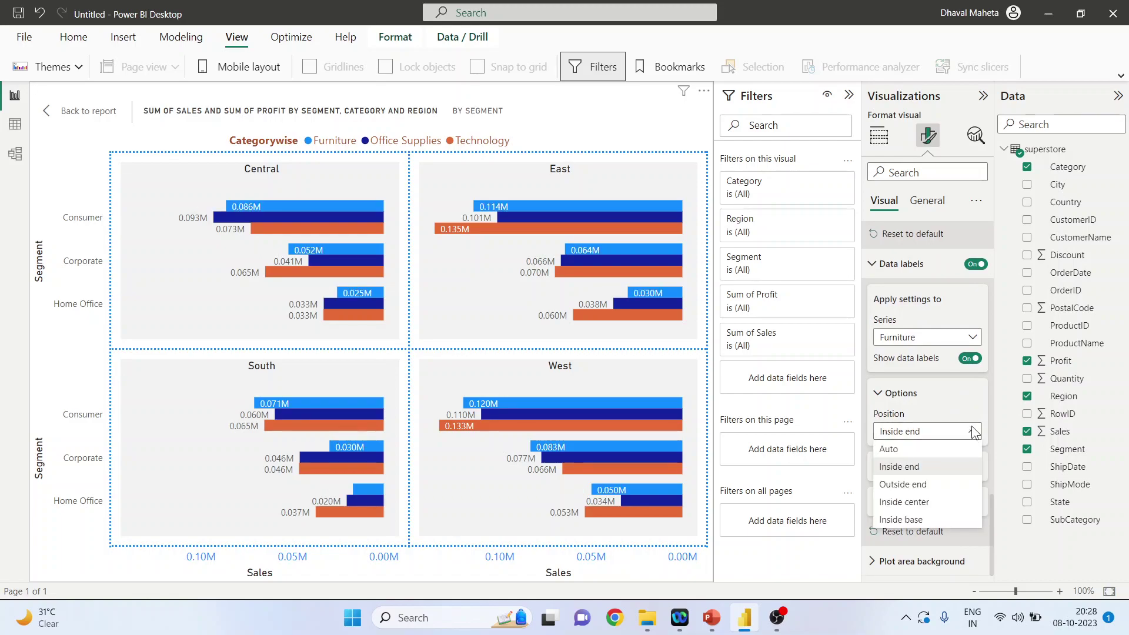
click(943, 483)
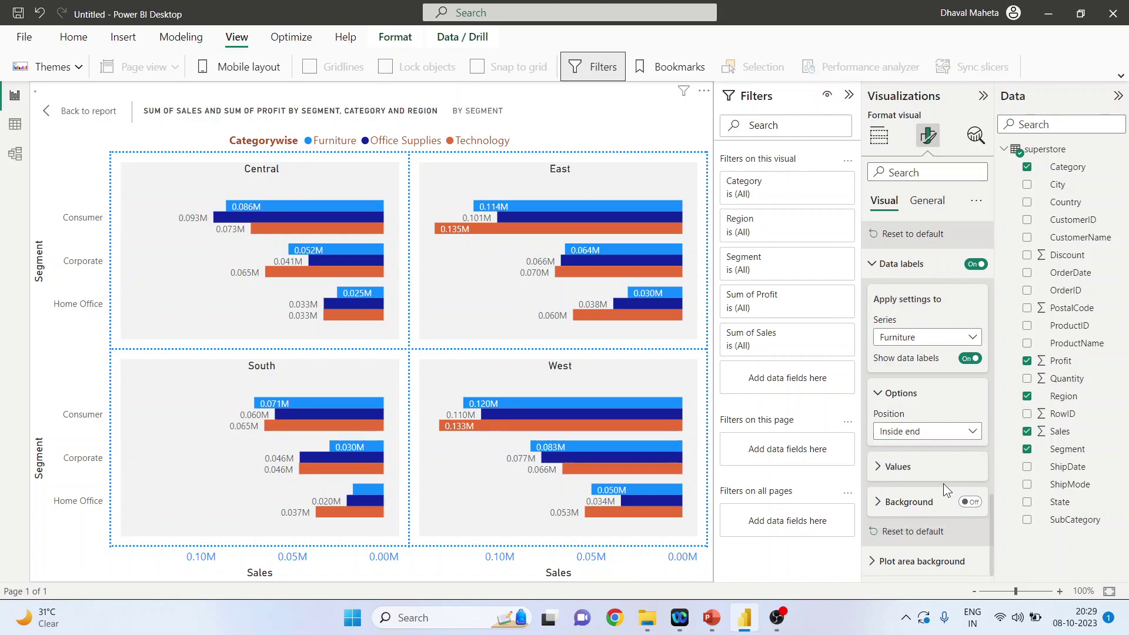
click(973, 432)
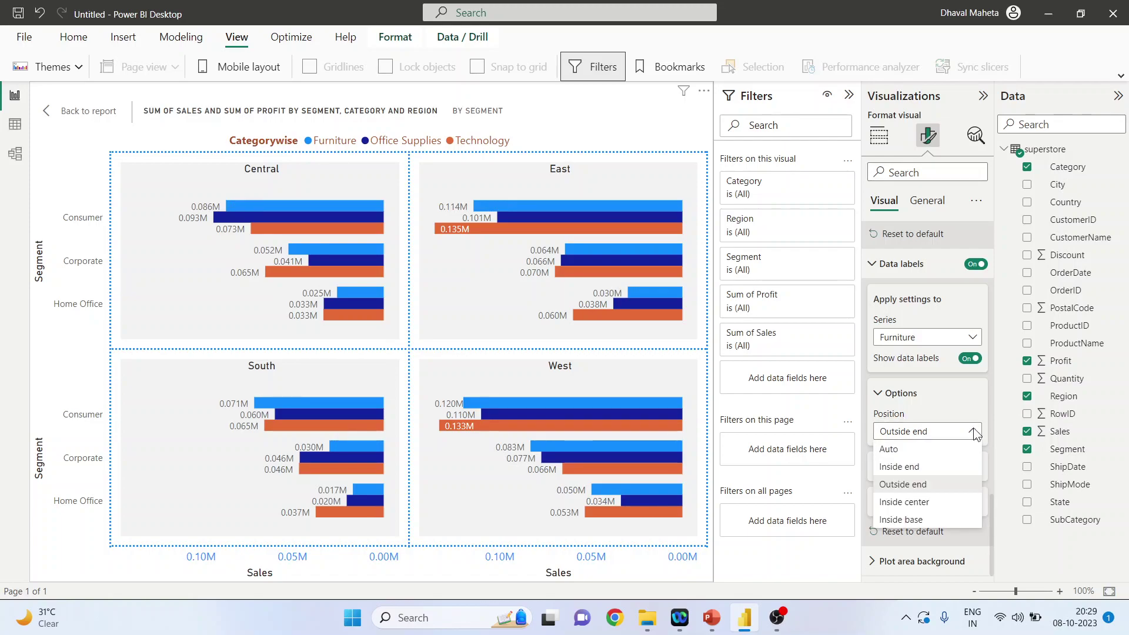
click(936, 502)
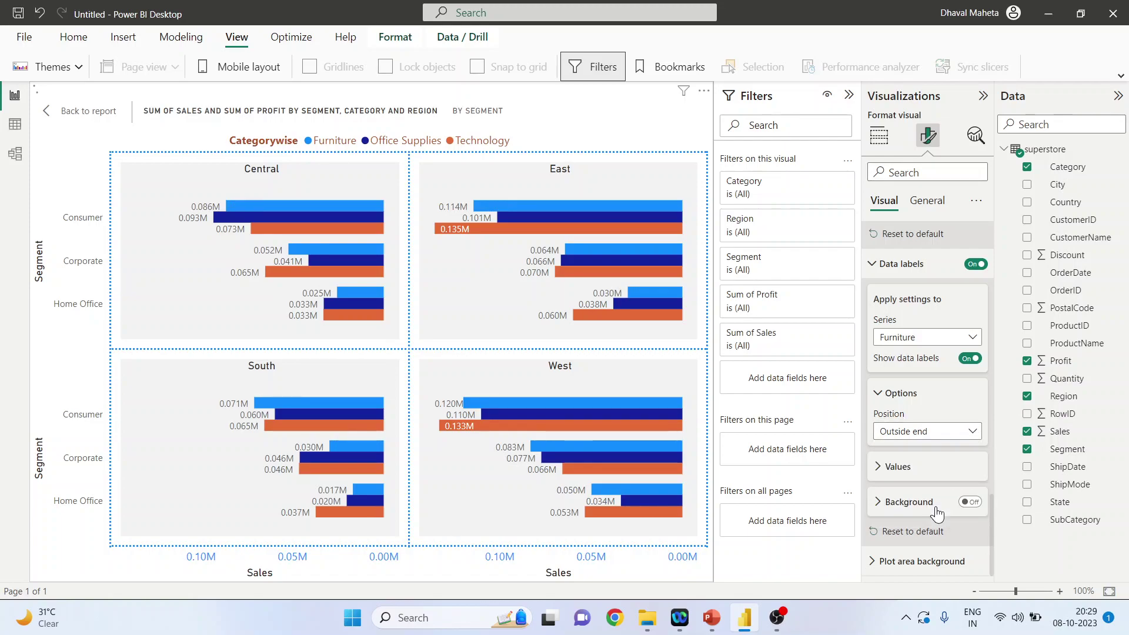
click(972, 432)
click(936, 520)
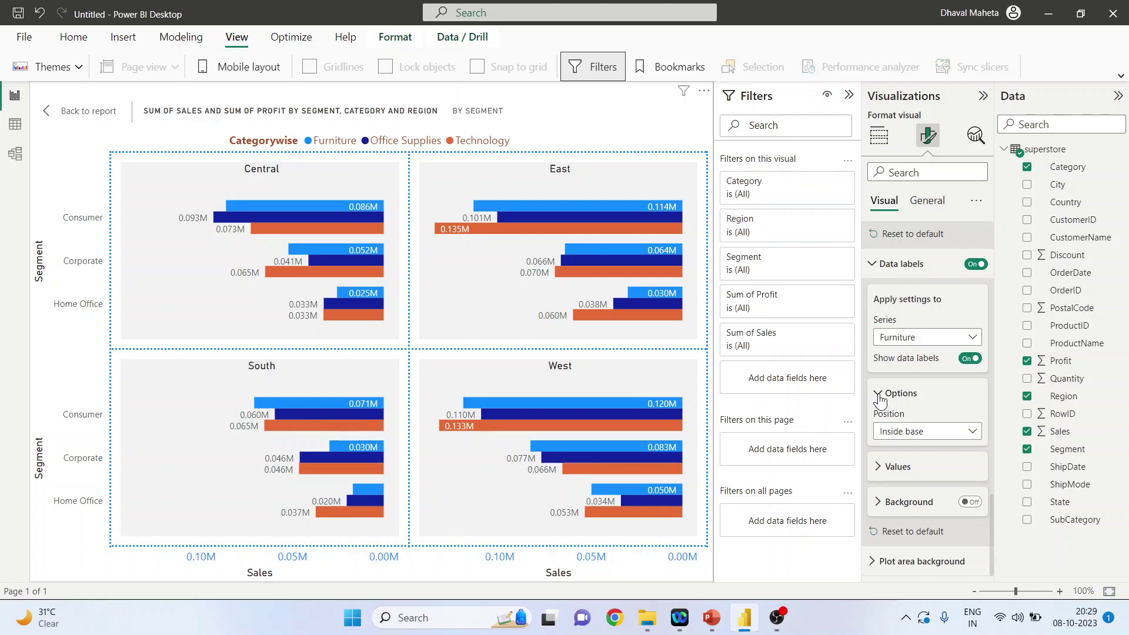
Step: Try font size 11 for the data label values and return it to 9
click(879, 470)
scroll(900, 454, down, 3)
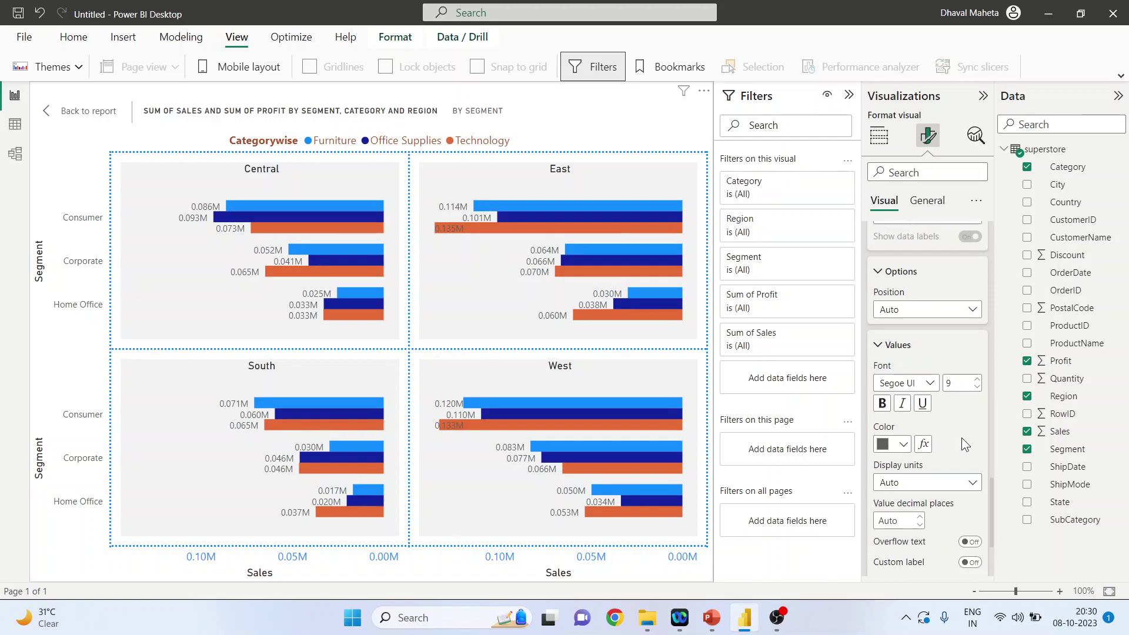
click(978, 380)
click(977, 380)
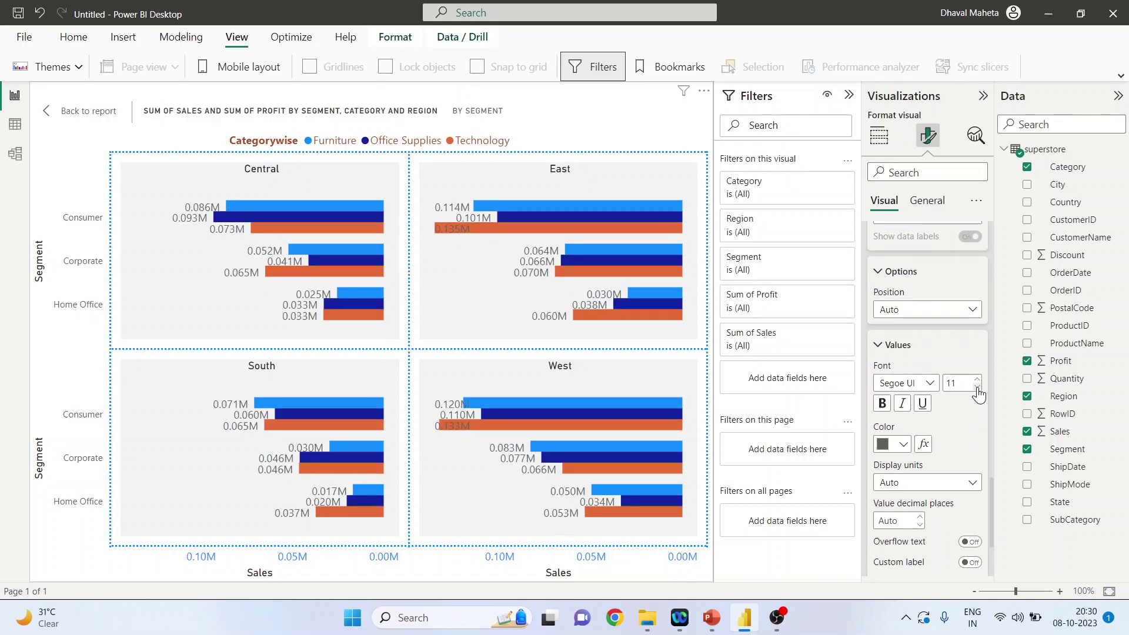
click(977, 387)
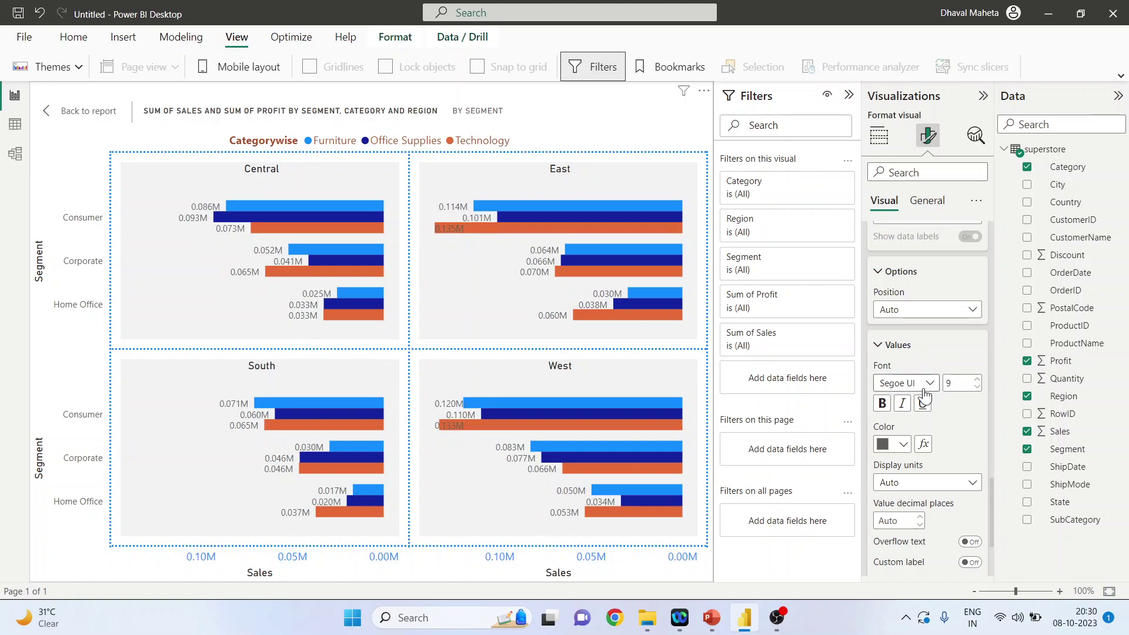
Step: Color the data label values dark orange #ad5129 (Theme color 3, 25% darker) and set their display units to Thousands
click(904, 445)
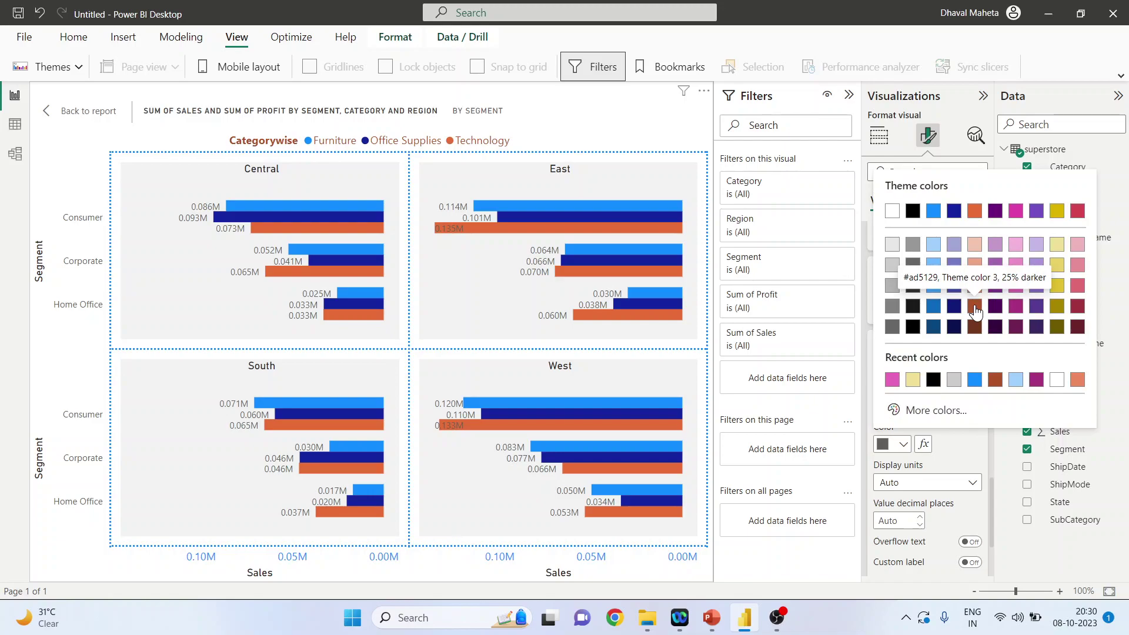
click(975, 307)
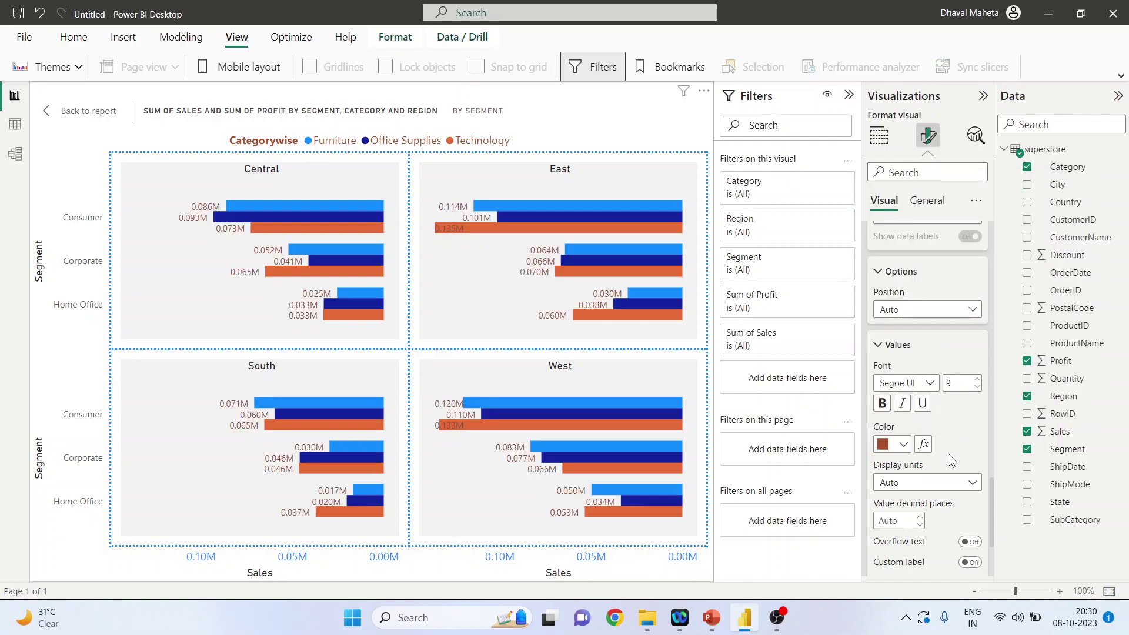
scroll(948, 453, down, 3)
click(973, 377)
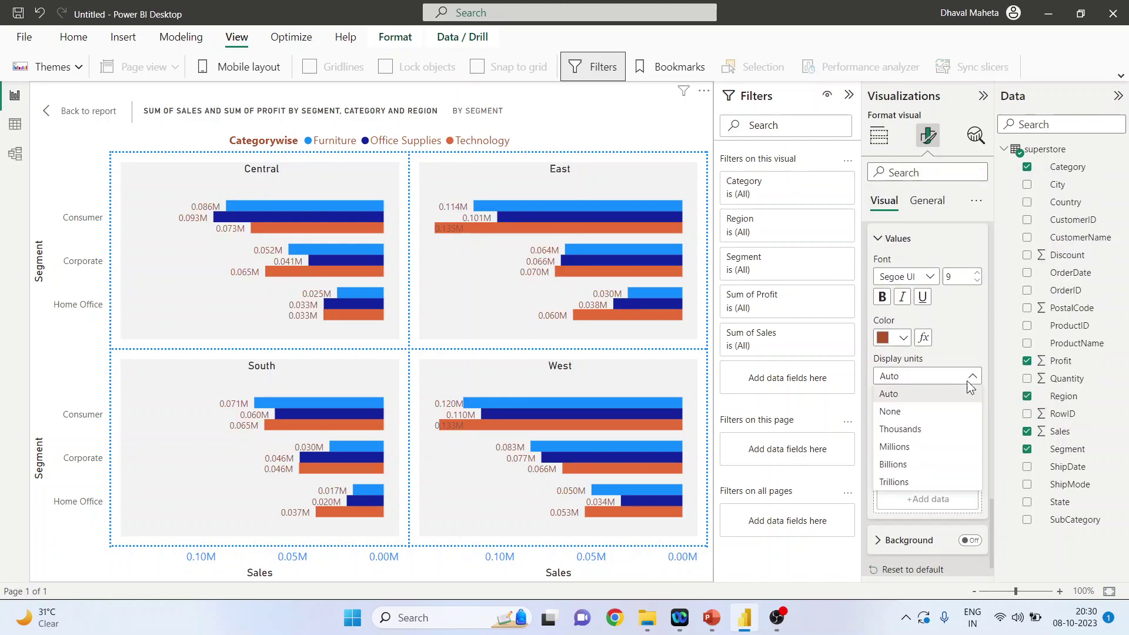
click(939, 429)
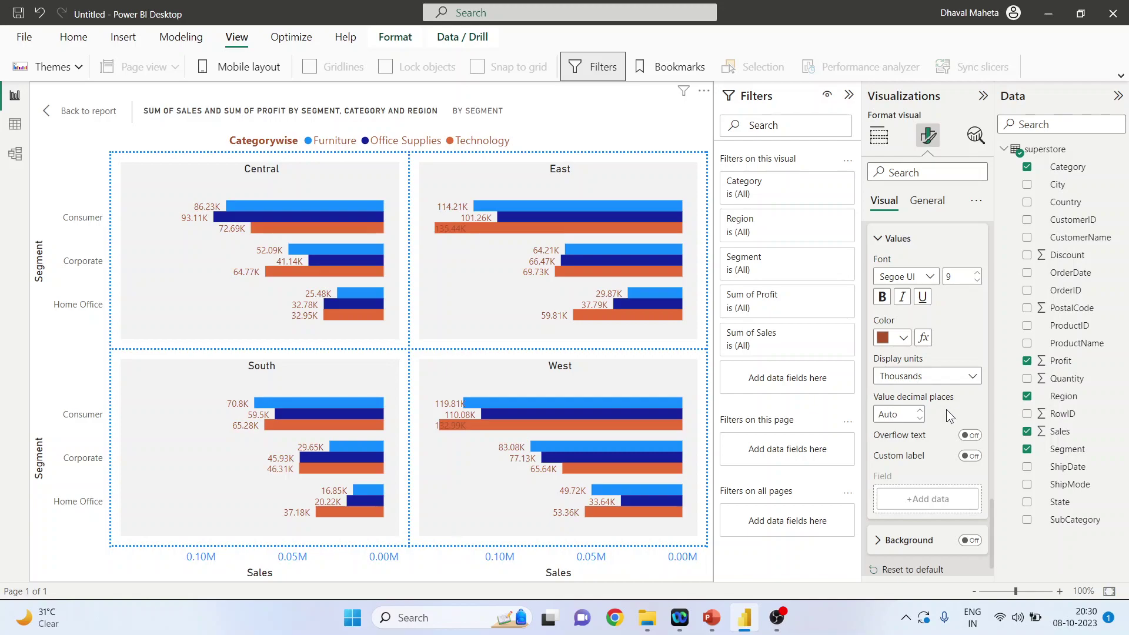
scroll(947, 409, down, 1)
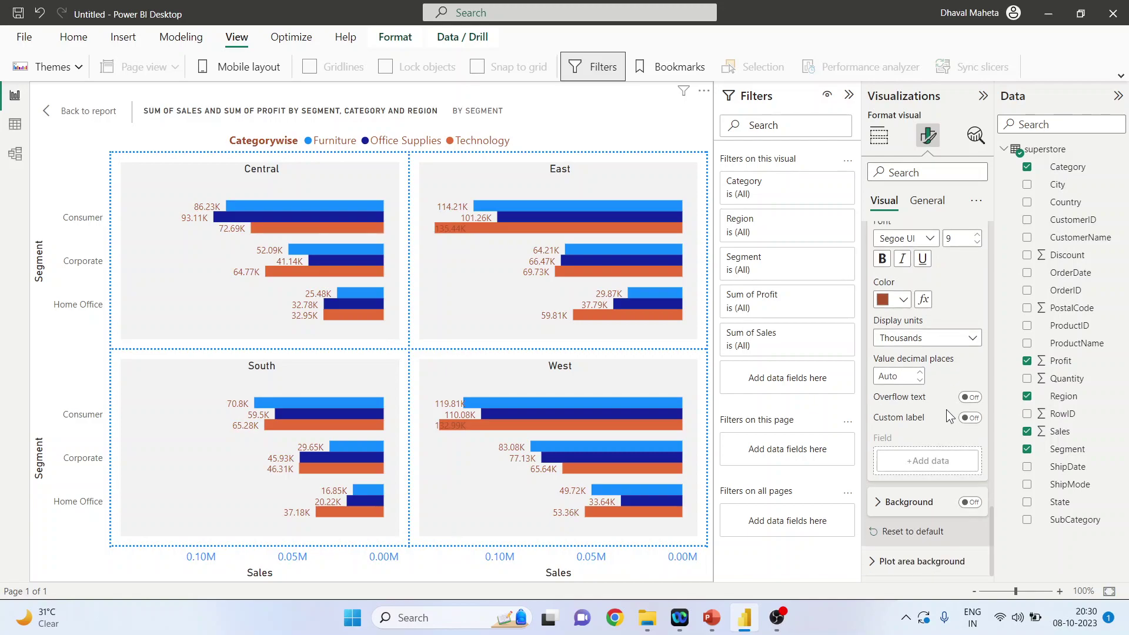
Step: Turn on the data label background with white fill (#FFFFFF) and 28% transparency
click(880, 502)
scroll(918, 478, down, 2)
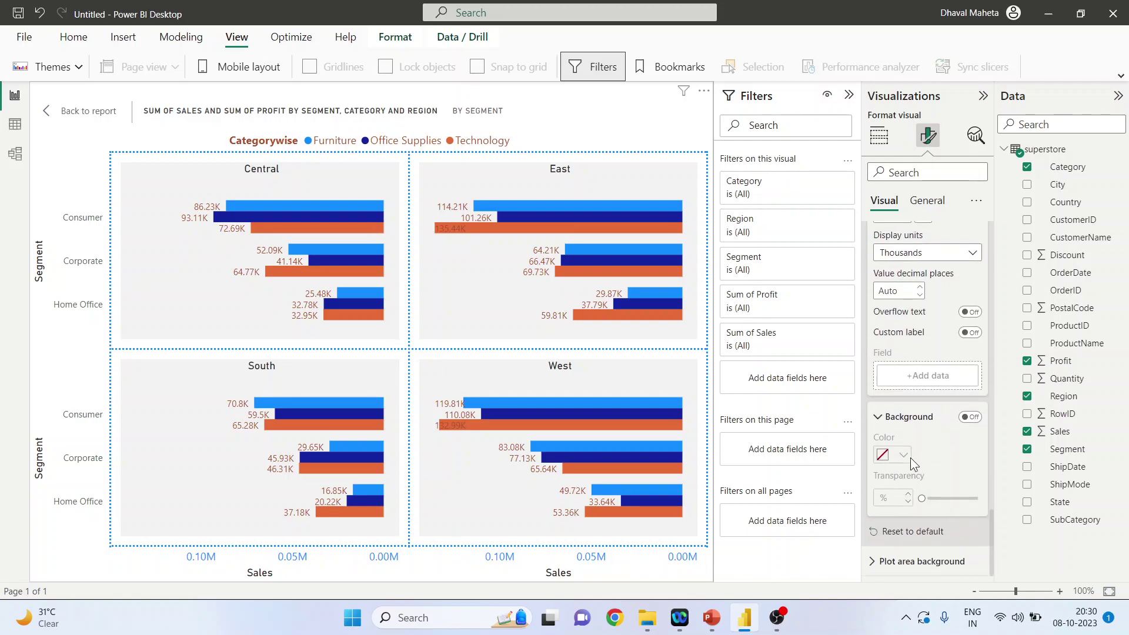
click(968, 419)
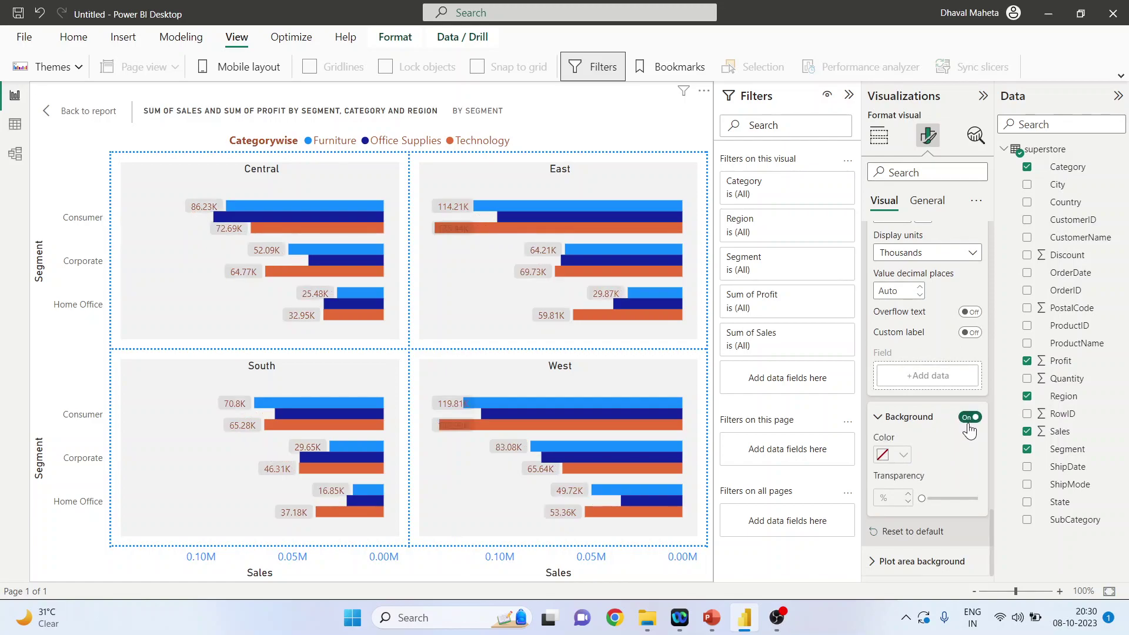
click(904, 456)
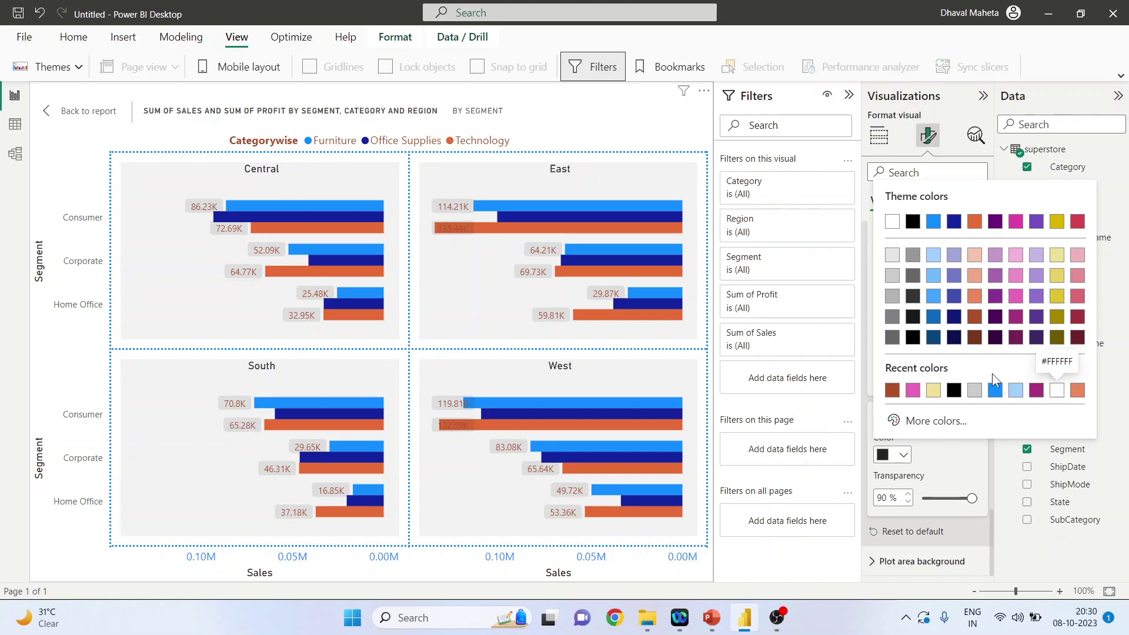
click(1056, 392)
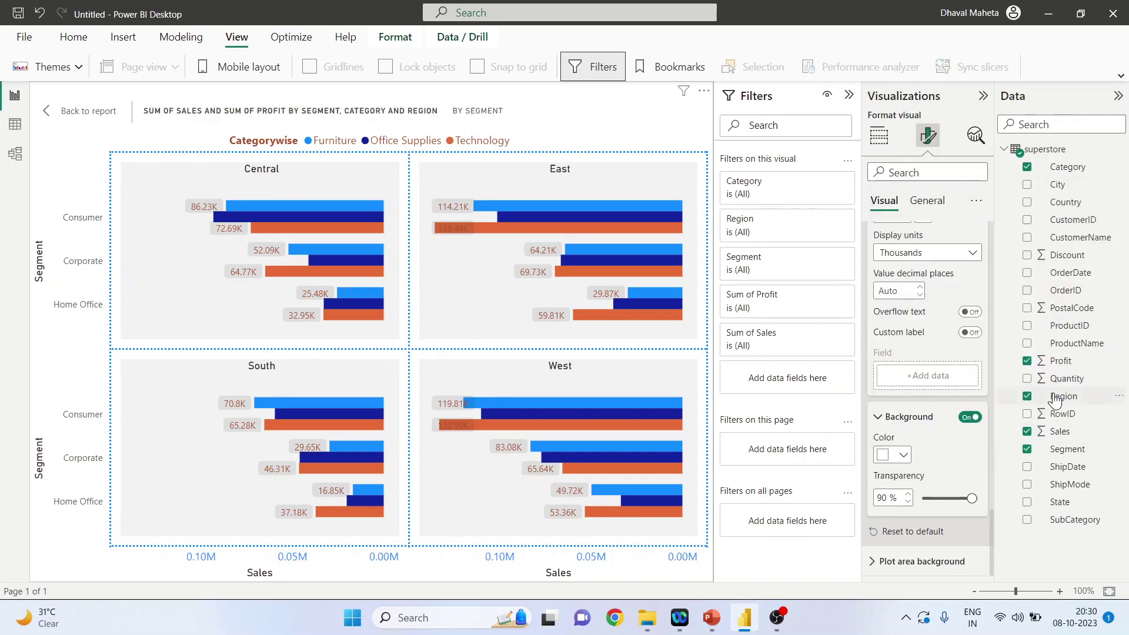
drag(971, 499, 937, 500)
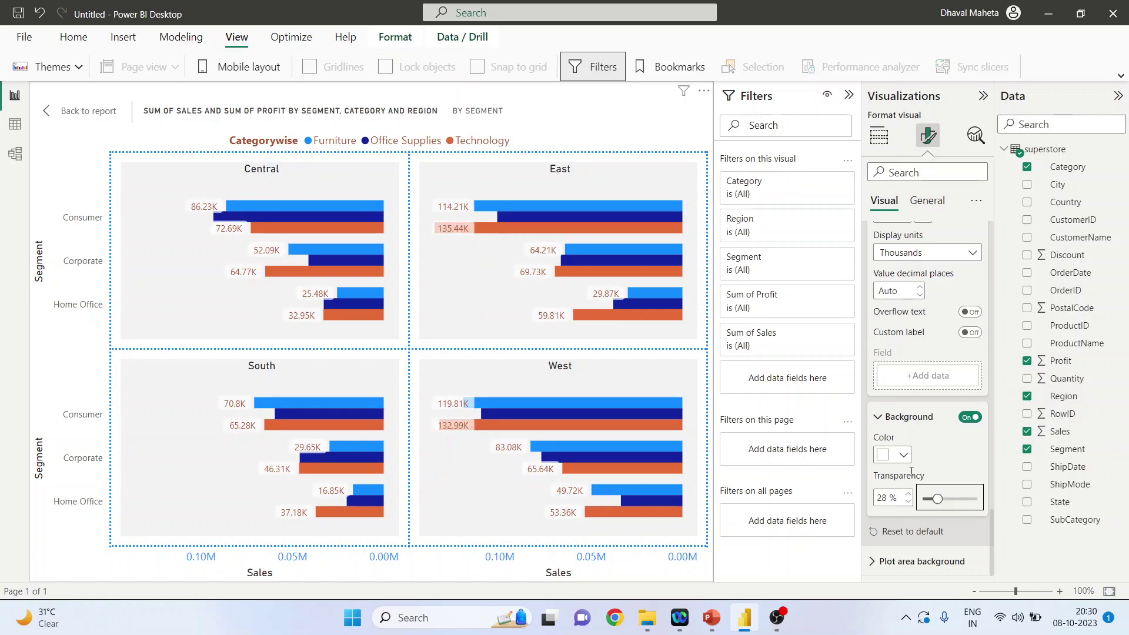
Step: Change the data label background to light blue with 20% transparency
click(892, 454)
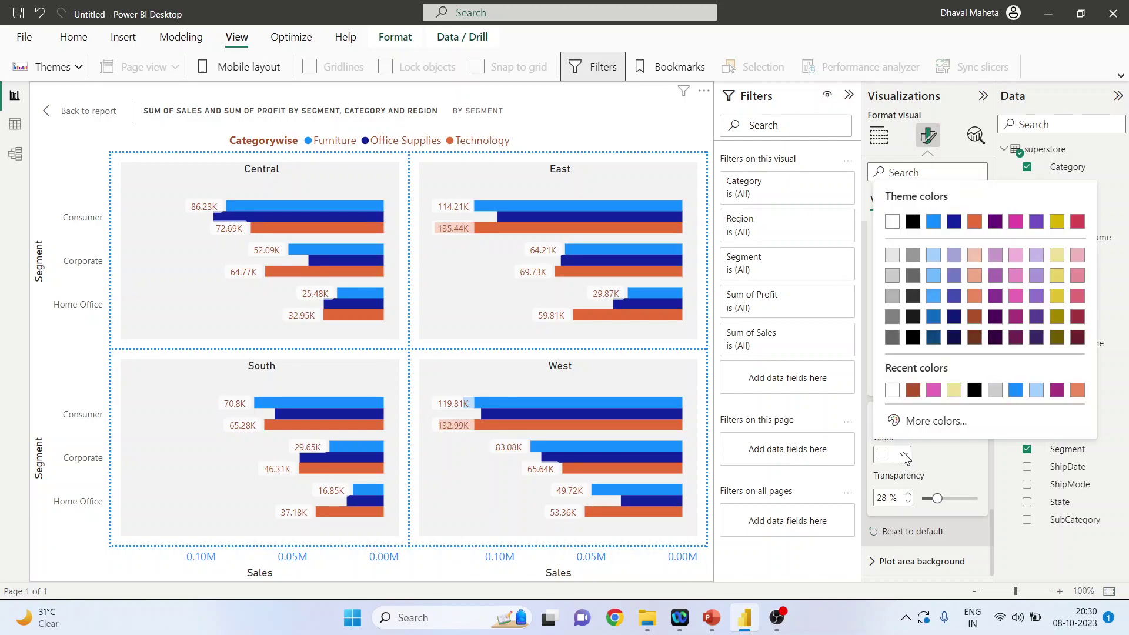
click(1036, 391)
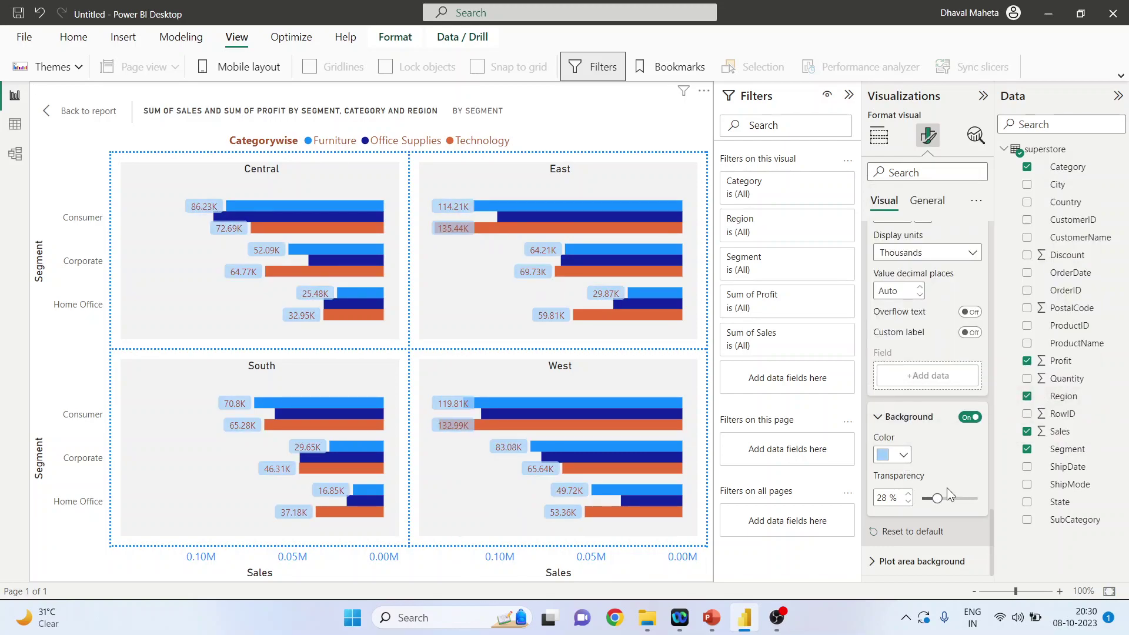
drag(937, 496, 933, 499)
Step: Reset the data label settings to default
click(879, 417)
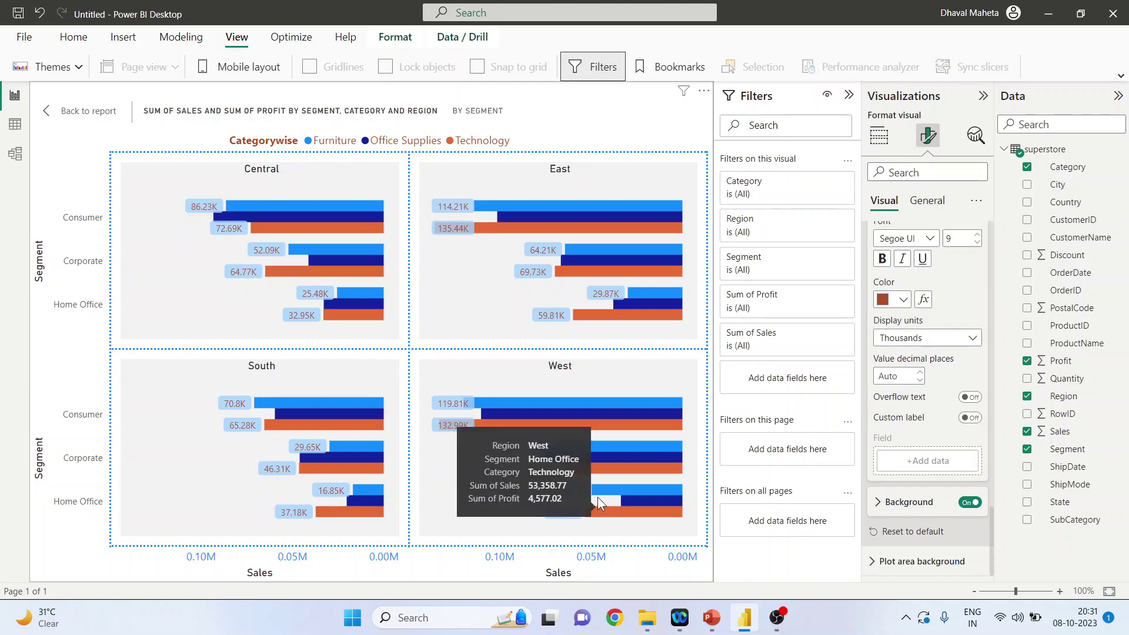
mouse_move(453, 418)
click(909, 502)
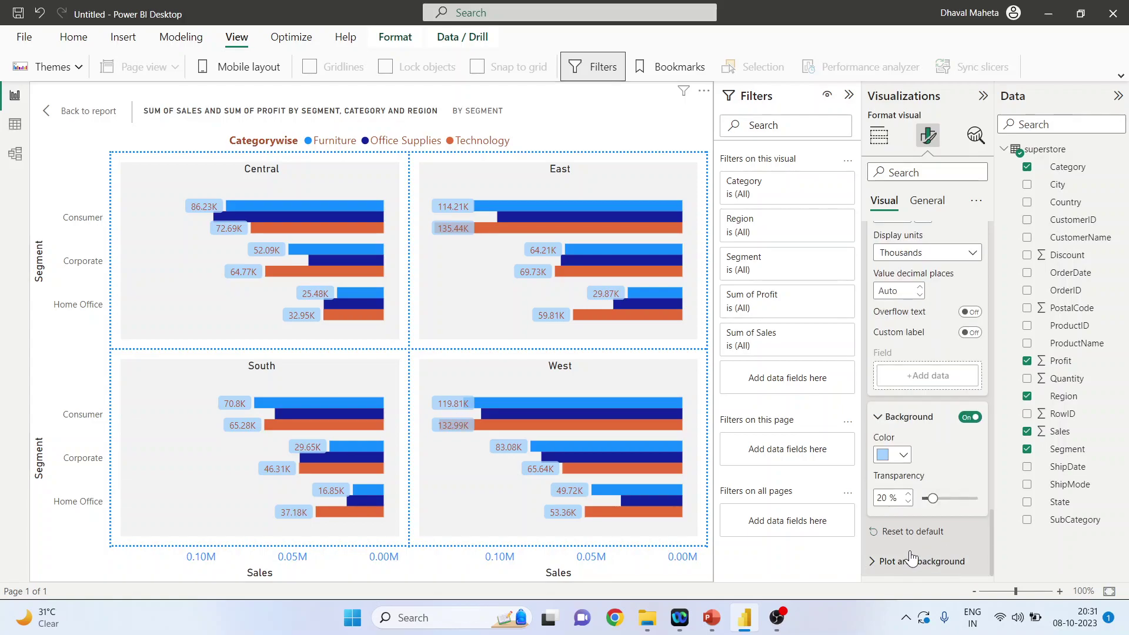
click(915, 532)
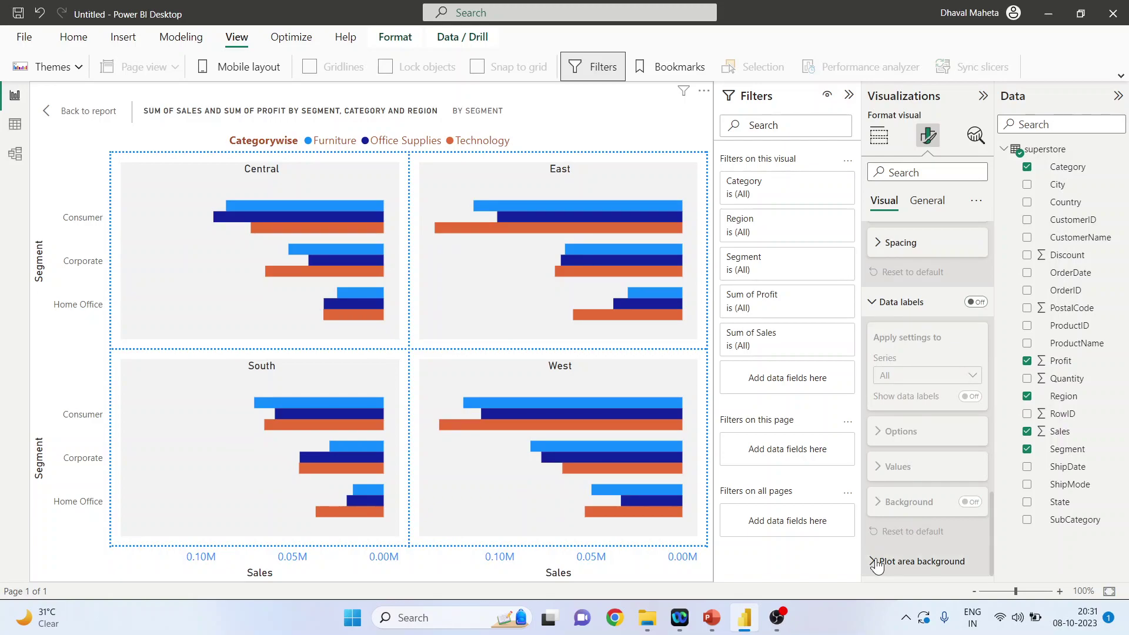
click(871, 566)
drag(993, 490, 992, 524)
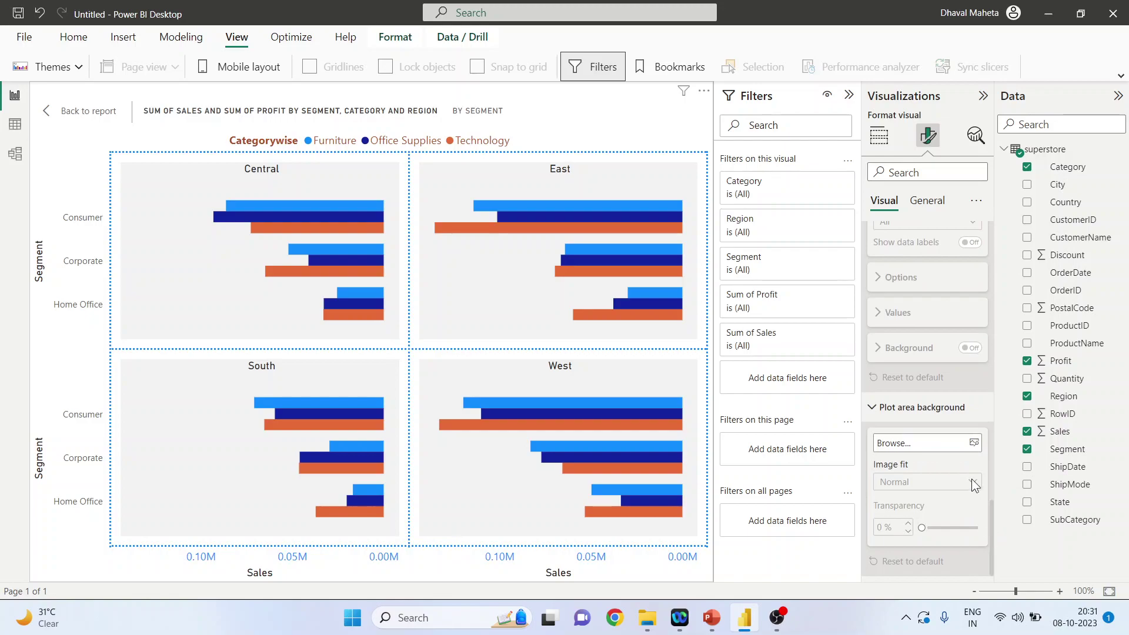
click(975, 443)
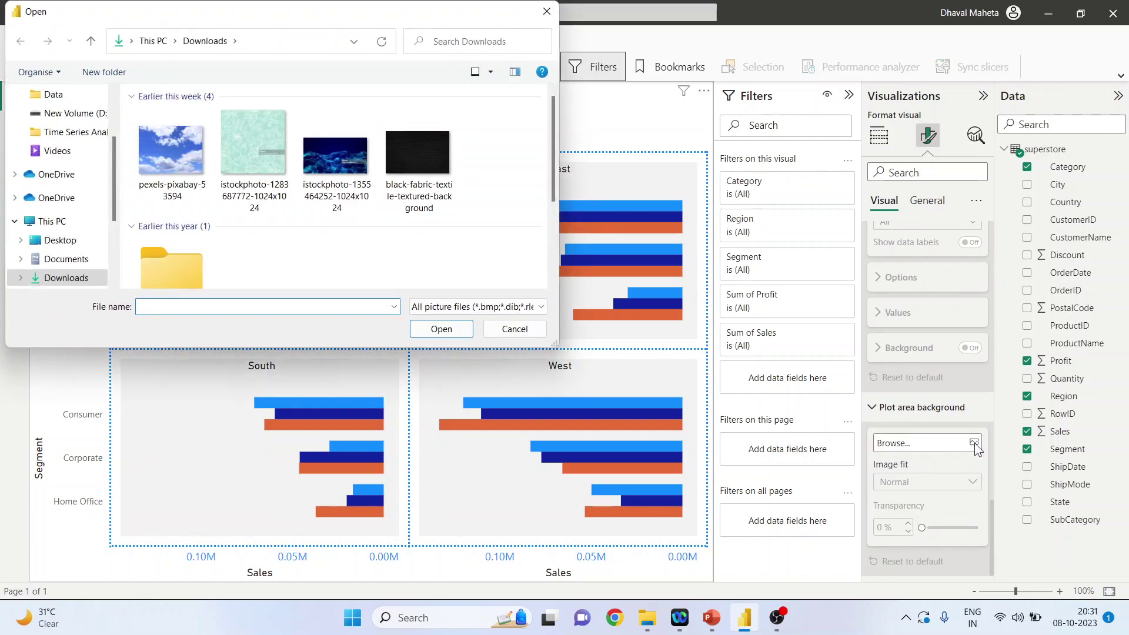
click(259, 162)
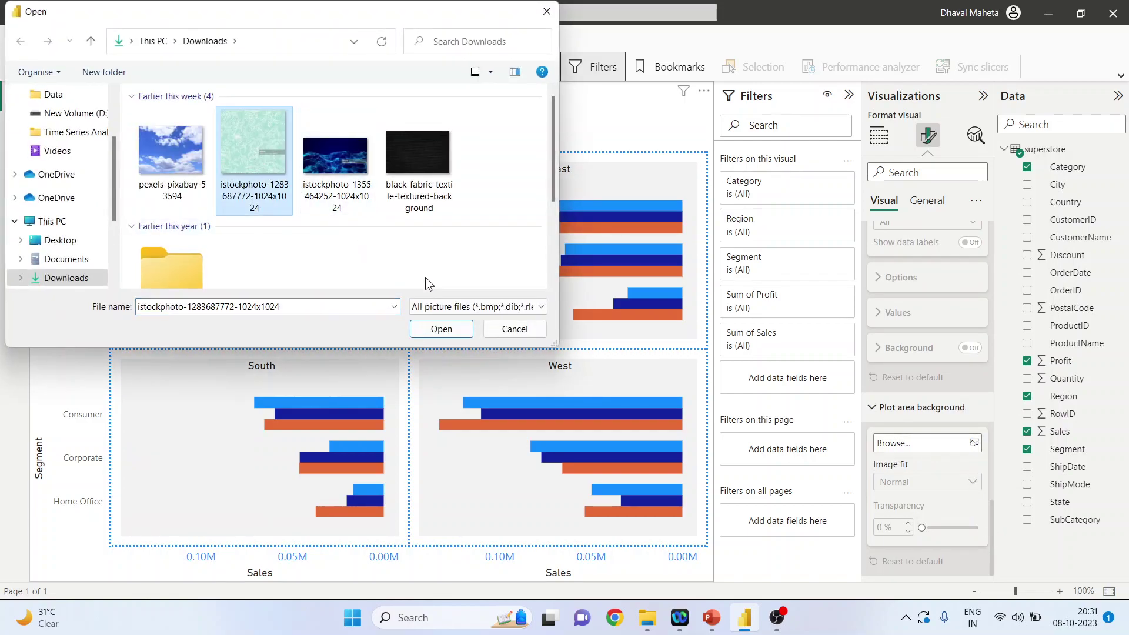
click(440, 332)
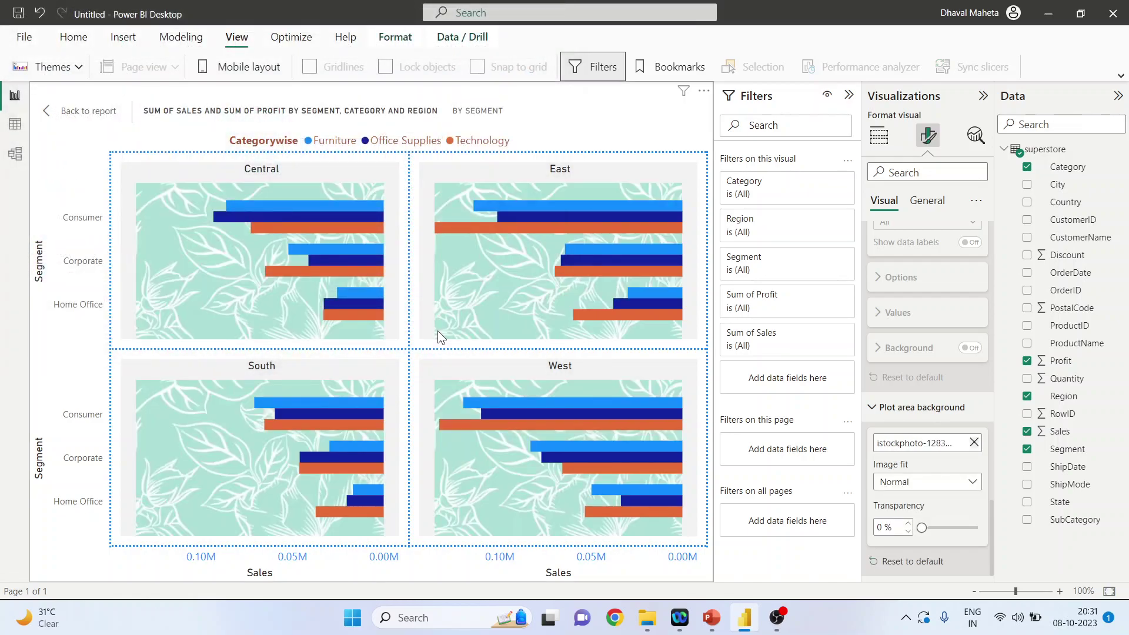
drag(921, 527, 945, 528)
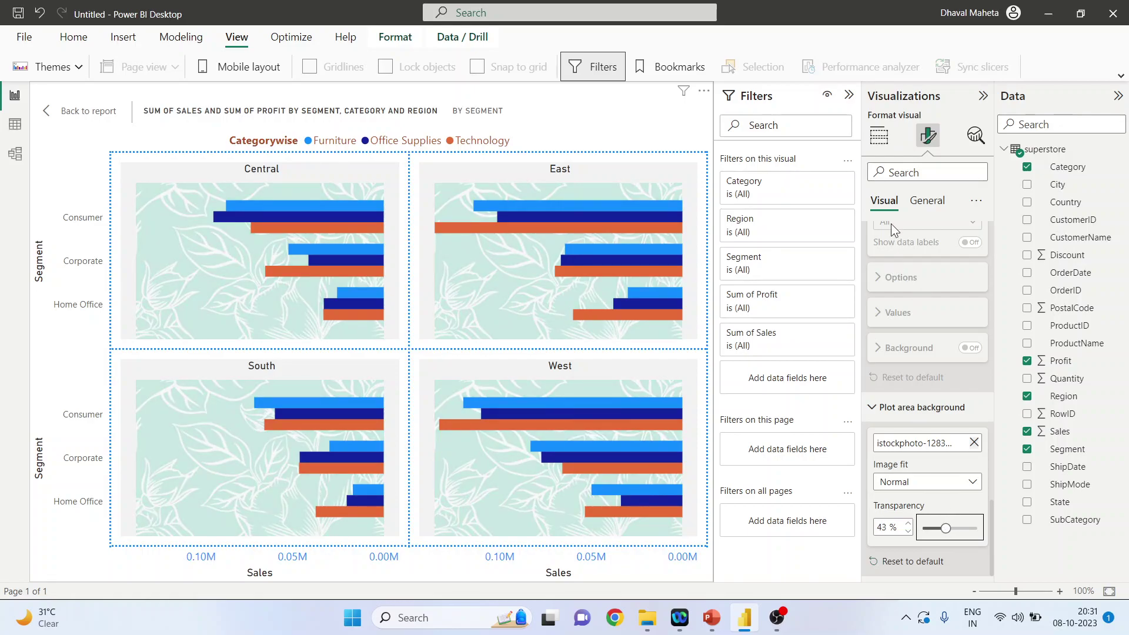
Step: Return from focus mode to the report page and set the bar chart's height to 290 in its general properties
click(926, 202)
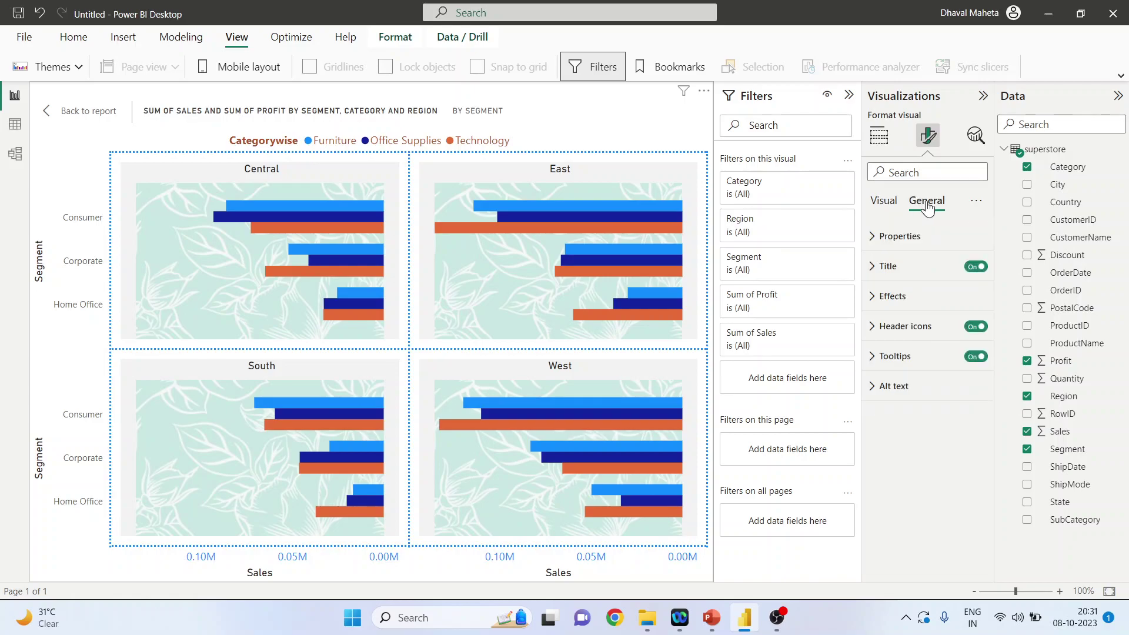
click(872, 237)
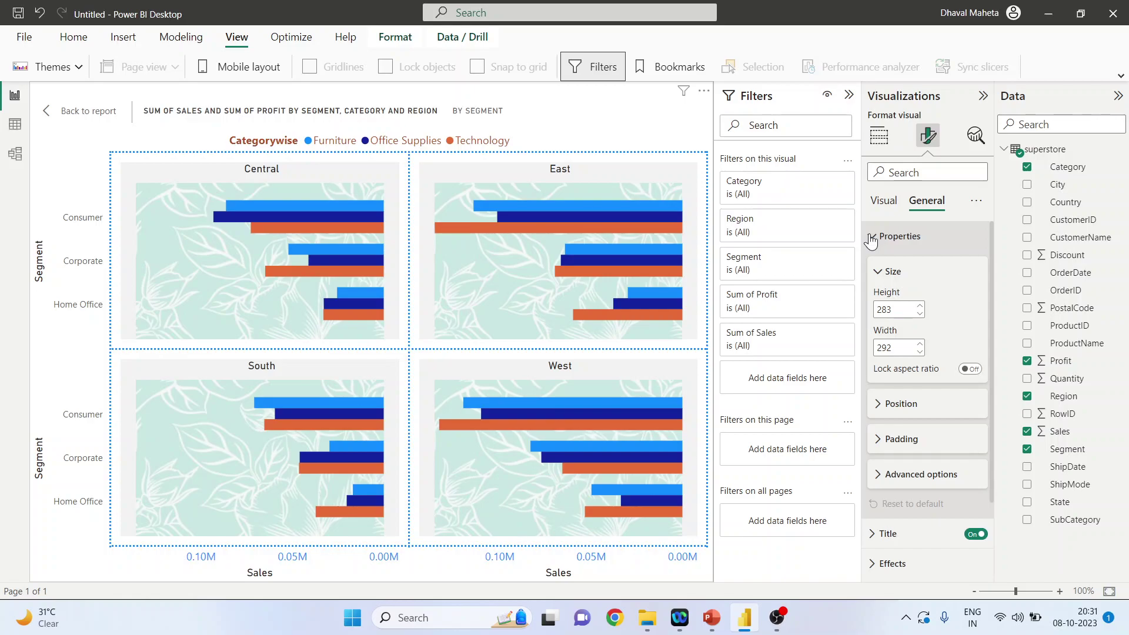
click(89, 111)
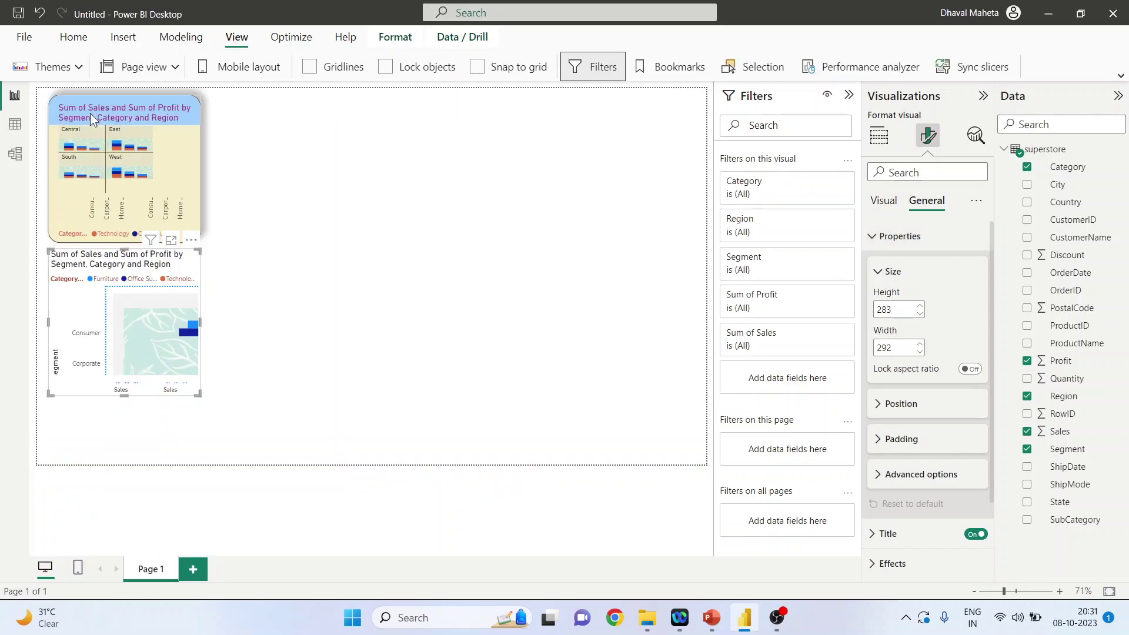
click(920, 305)
click(920, 305)
click(919, 305)
click(919, 305)
click(919, 305)
click(919, 306)
click(920, 307)
Step: Set the bar chart's width to 298
click(921, 344)
click(920, 344)
click(920, 344)
click(920, 344)
click(920, 344)
click(921, 344)
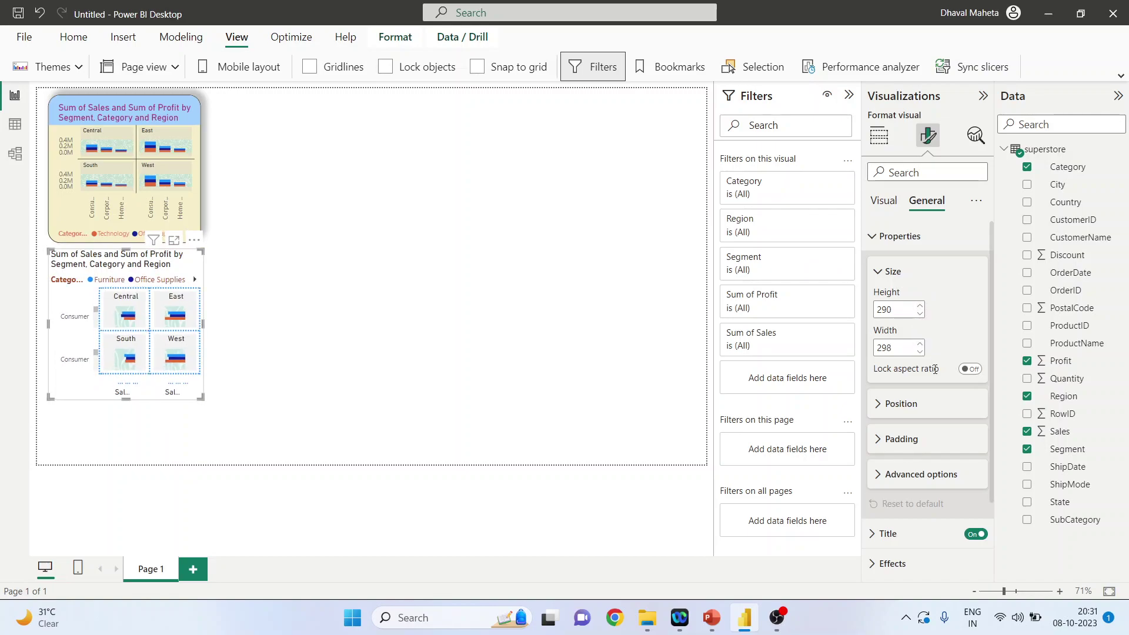
Step: Set the bar chart's horizontal position to 30
click(888, 406)
scroll(905, 392, down, 2)
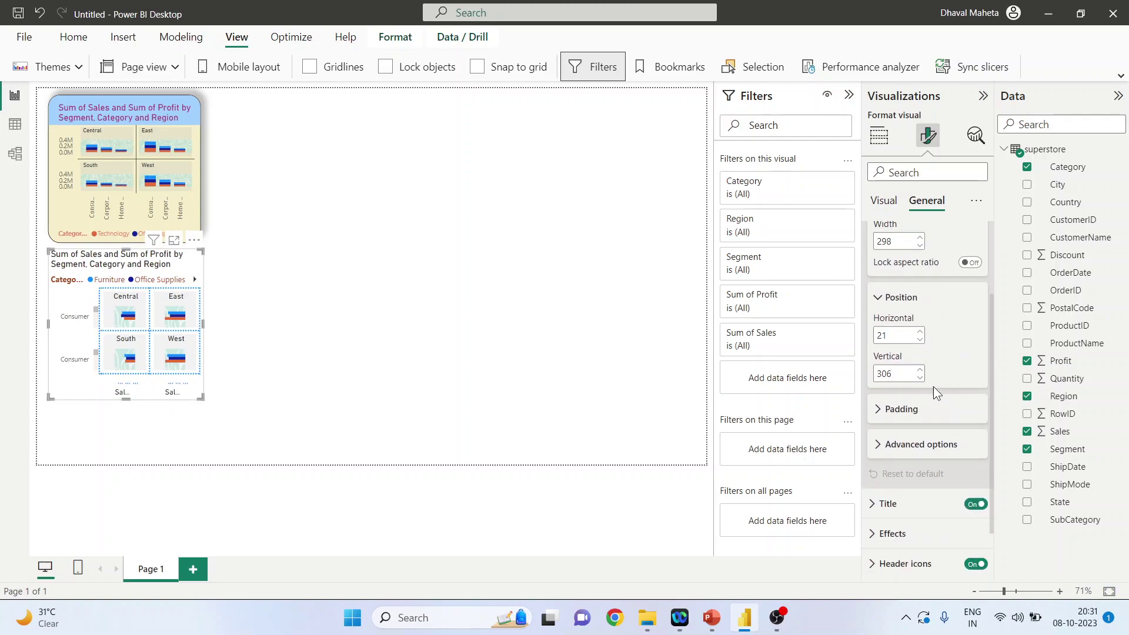
click(920, 339)
click(921, 338)
click(921, 338)
click(920, 339)
click(920, 338)
click(920, 339)
click(920, 339)
click(921, 339)
click(920, 339)
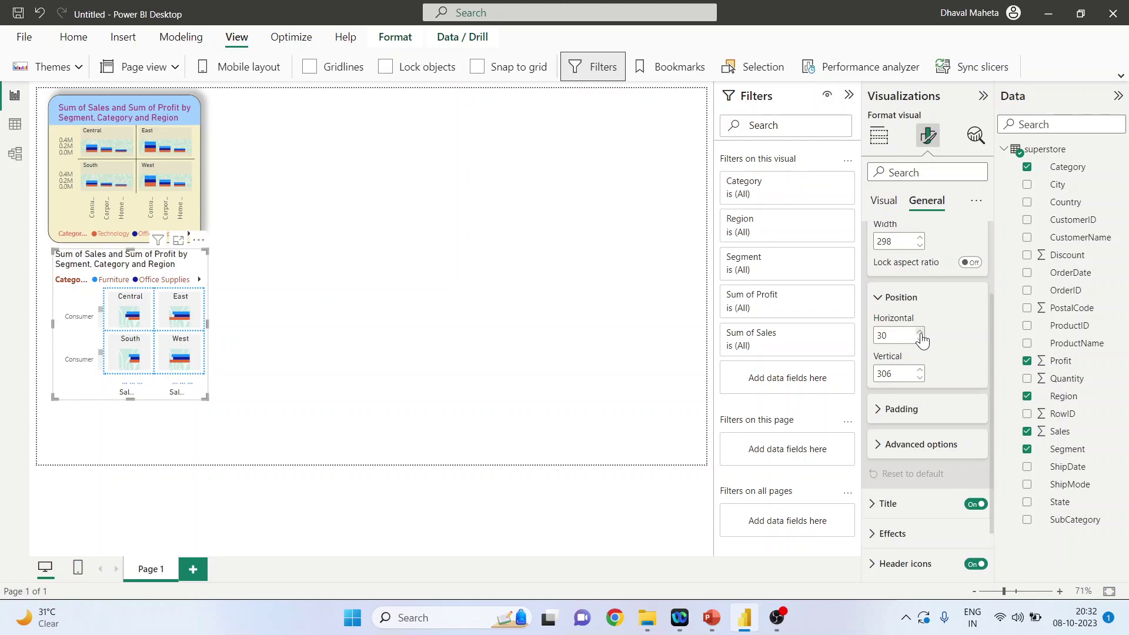
Step: Set the bar chart's vertical position to 314
click(920, 371)
click(920, 371)
click(920, 370)
click(920, 370)
click(920, 370)
click(920, 370)
click(920, 370)
click(920, 371)
Step: Set the bar chart's left padding to 17 px
click(878, 409)
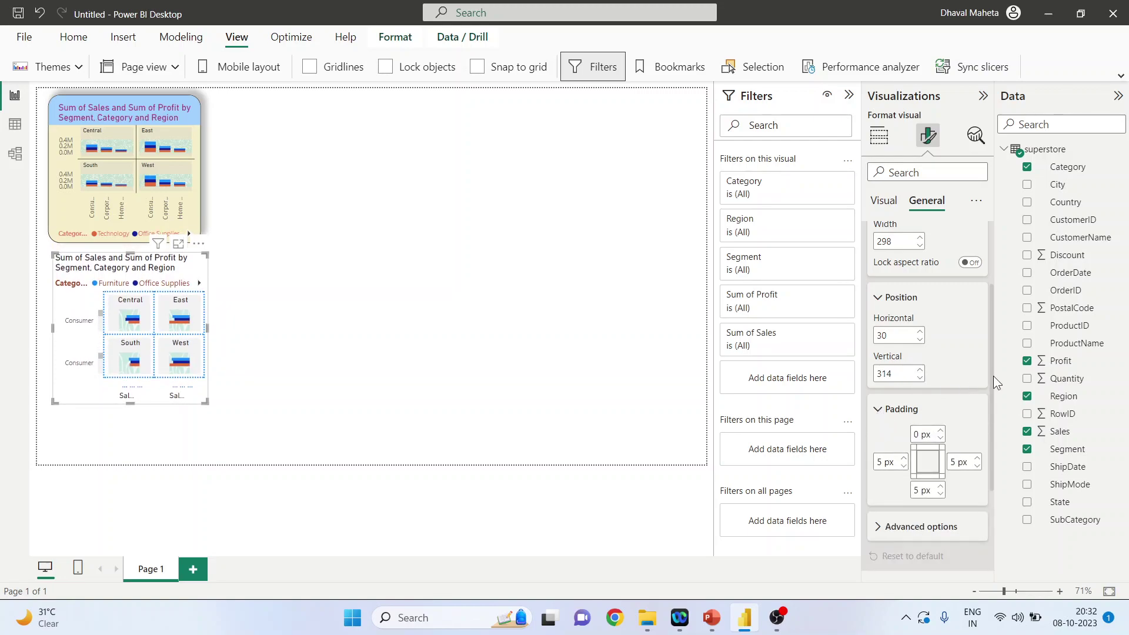
drag(993, 370, 996, 417)
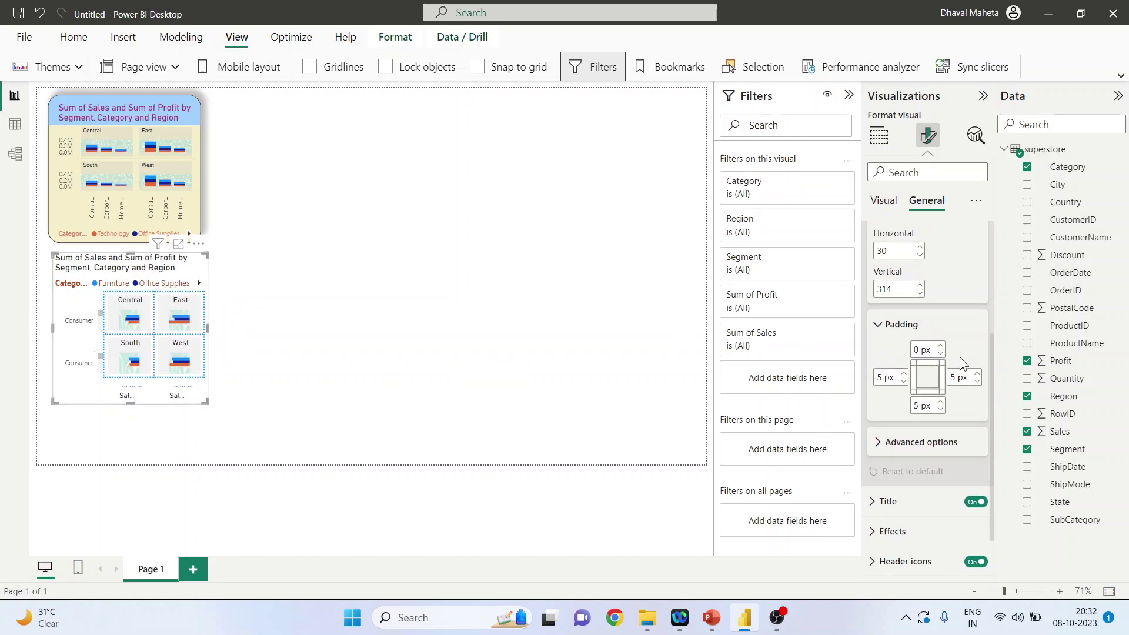
click(904, 374)
click(904, 374)
click(904, 374)
click(903, 374)
click(903, 374)
click(903, 374)
click(904, 374)
click(903, 374)
click(904, 374)
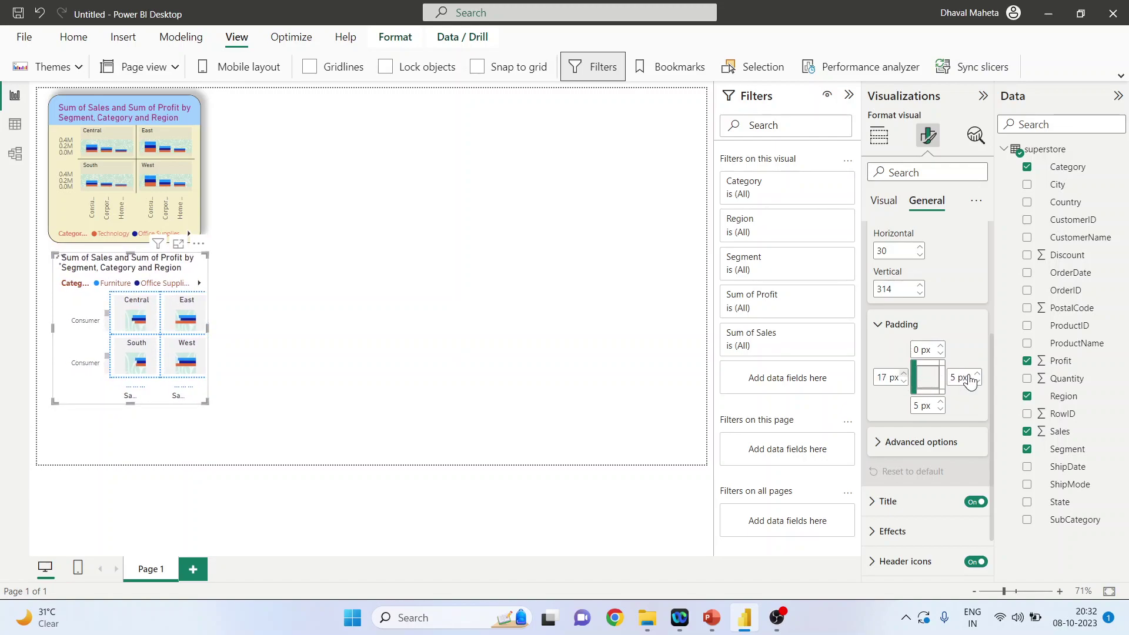
Step: Set the bar chart's right padding to 14 px
click(977, 376)
click(977, 376)
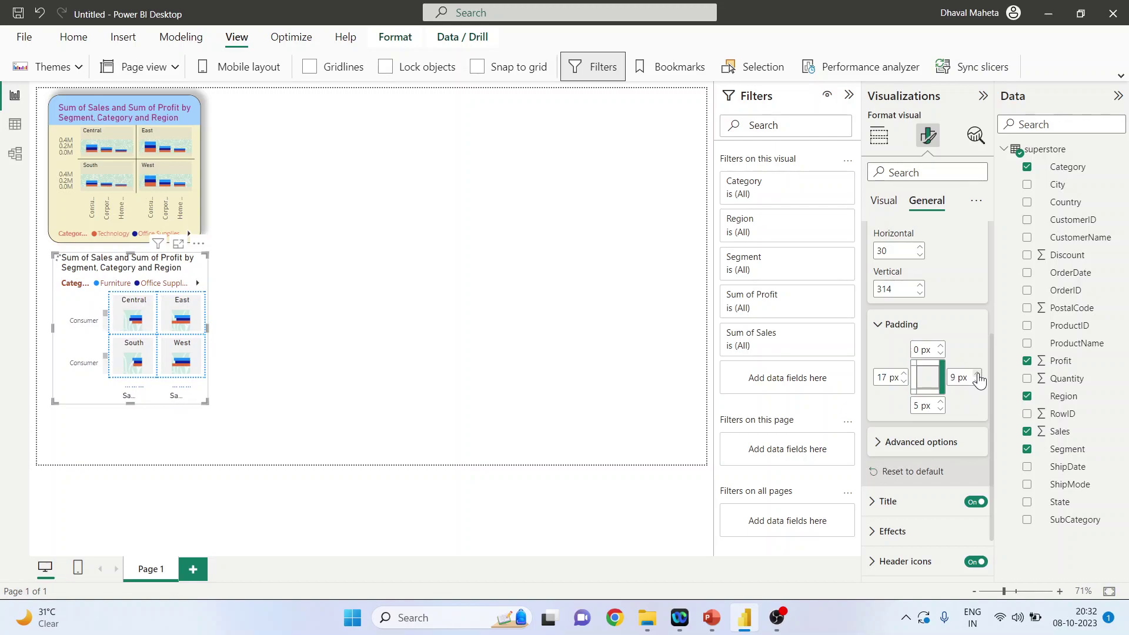
click(977, 376)
click(977, 376)
click(977, 376)
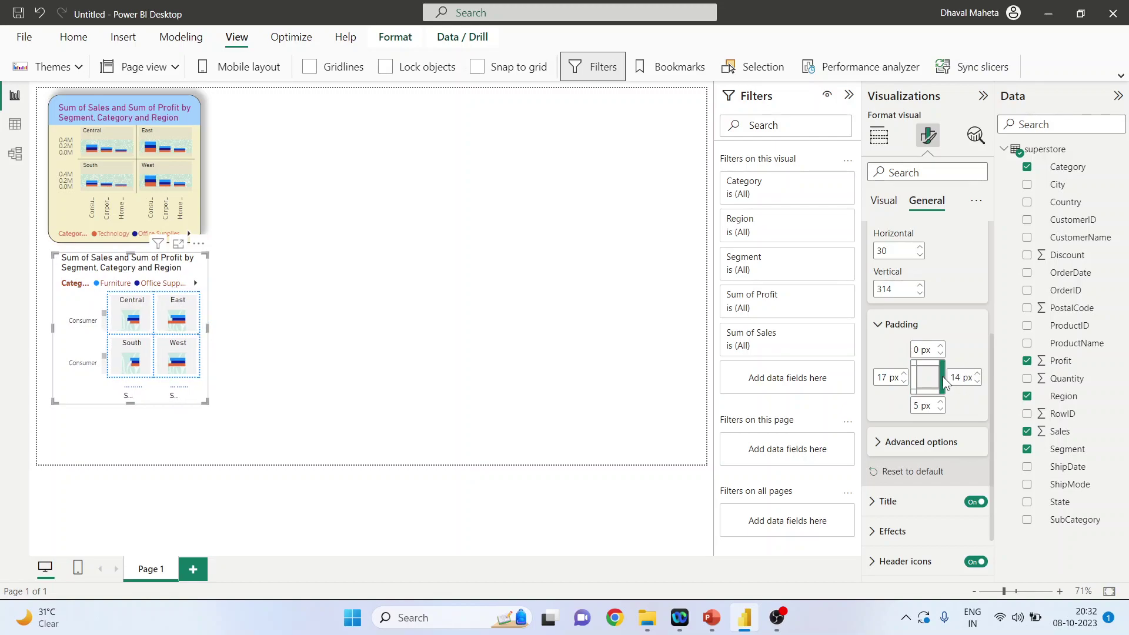
Step: Set the bar chart's top padding to 10 px
click(942, 347)
click(941, 347)
click(941, 346)
click(941, 347)
click(941, 346)
click(942, 347)
click(941, 347)
click(941, 347)
click(941, 347)
click(941, 347)
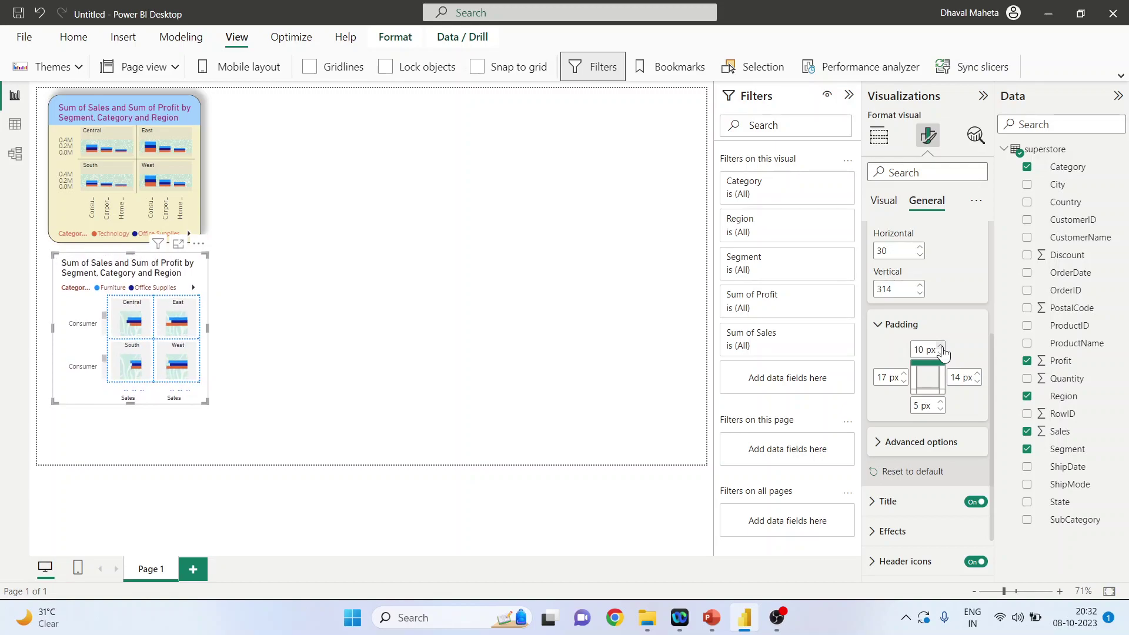
Step: Set the bar chart's bottom padding to 9 px and expand its advanced property options
click(939, 402)
click(939, 402)
click(939, 402)
click(939, 402)
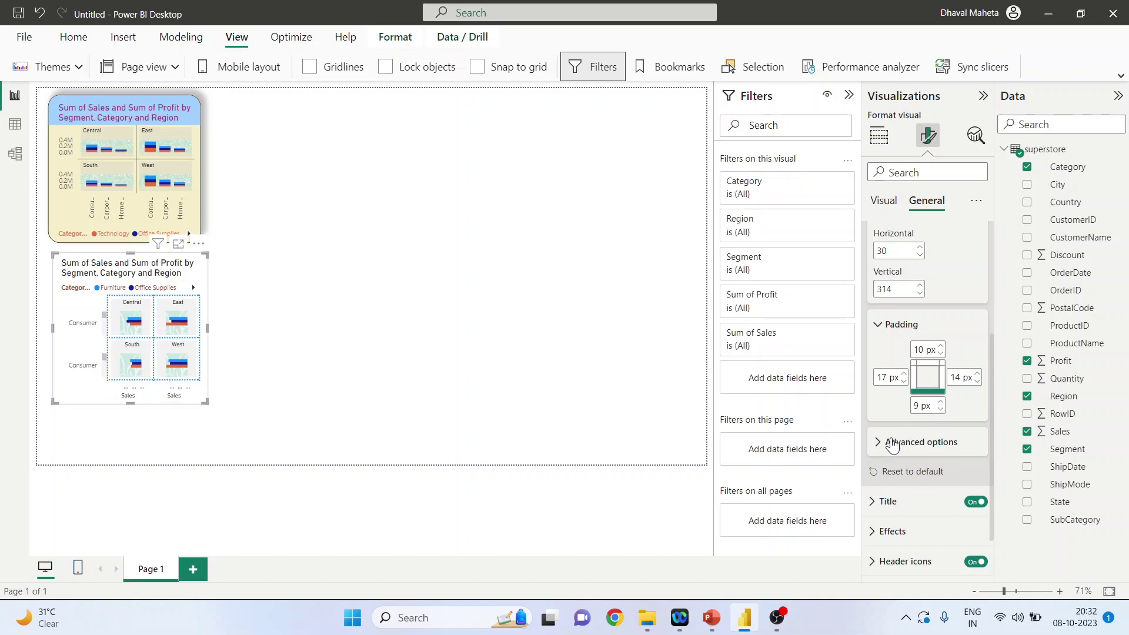
click(882, 445)
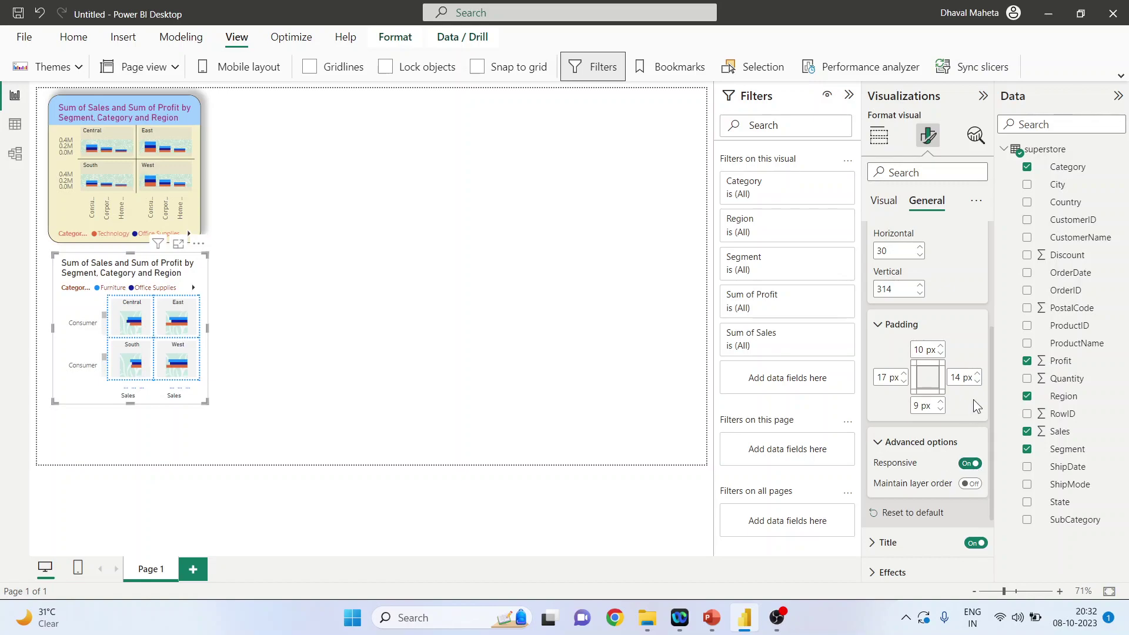
scroll(894, 459, down, 2)
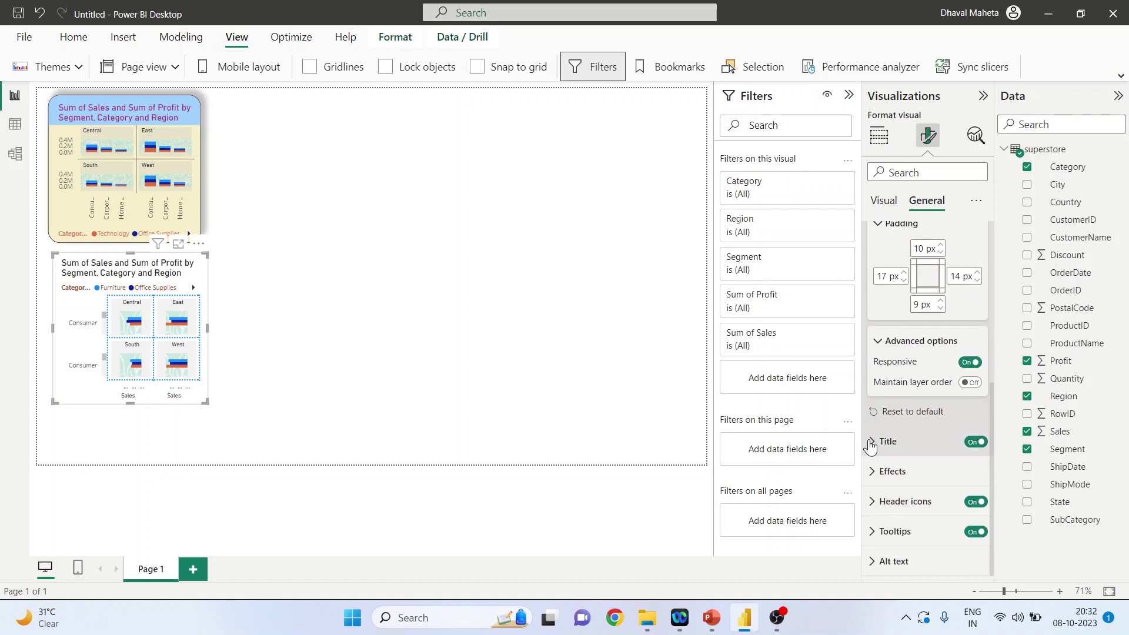
Step: Change the bar chart's title text to "Sales and Profit by Segment, Category and Region"
click(887, 442)
scroll(894, 447, down, 2)
scroll(899, 444, down, 1)
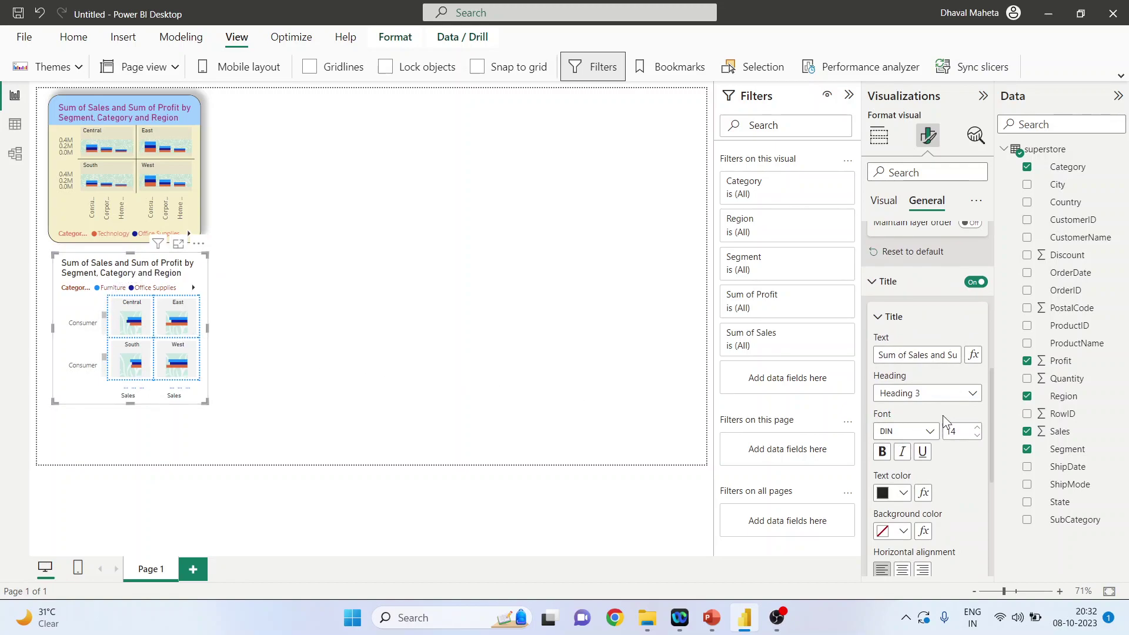
drag(908, 356, 880, 361)
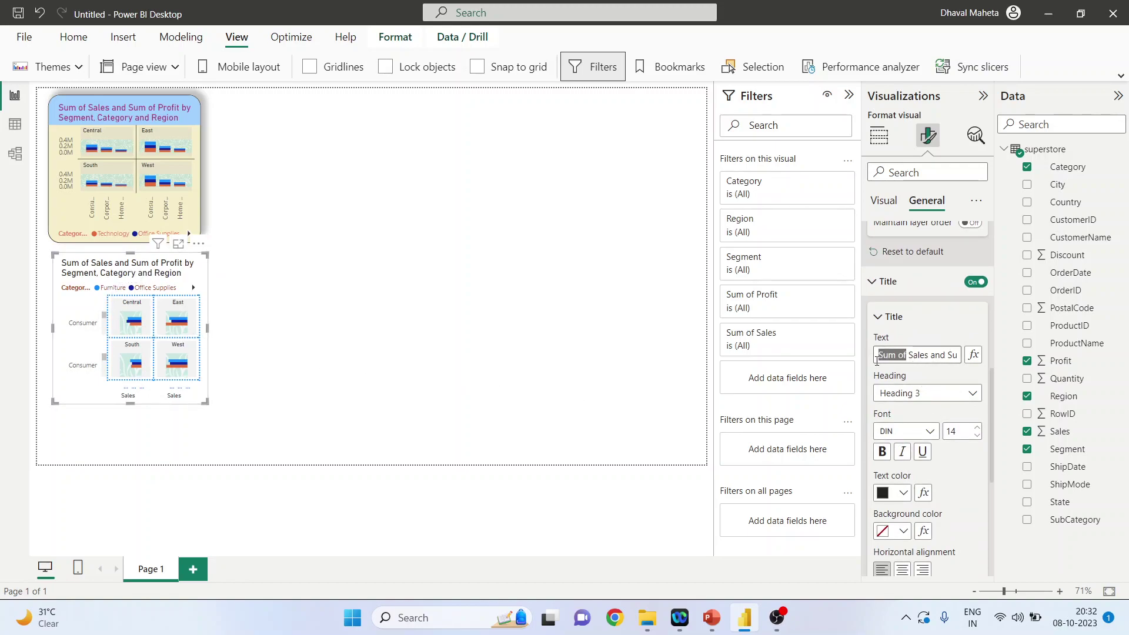
key(BackSpace)
key(Delete)
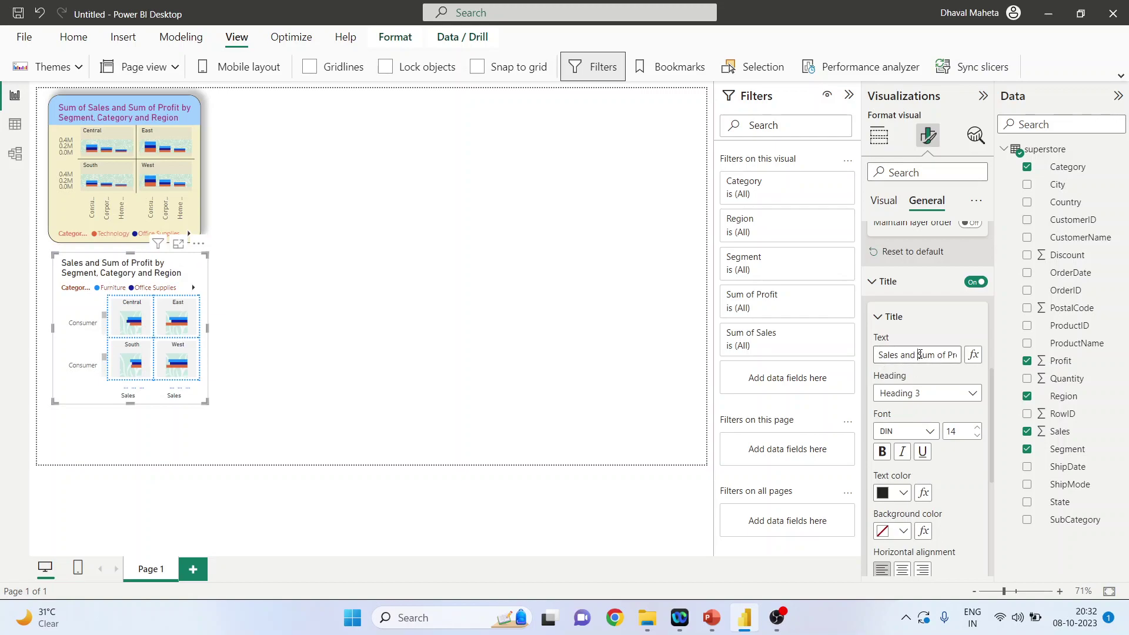
click(920, 355)
key(Delete)
key(Delete)
key(Delete)
key(Delete)
key(Delete)
key(Delete)
key(Delete)
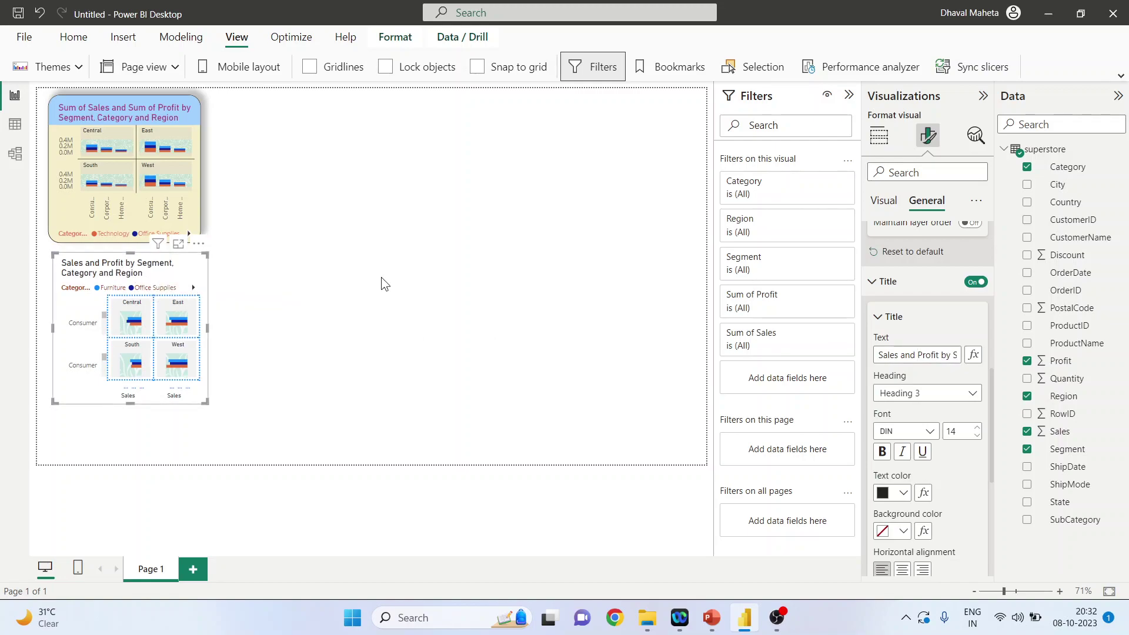
Step: Set the heading level of the bar chart's title to Heading 4
click(973, 395)
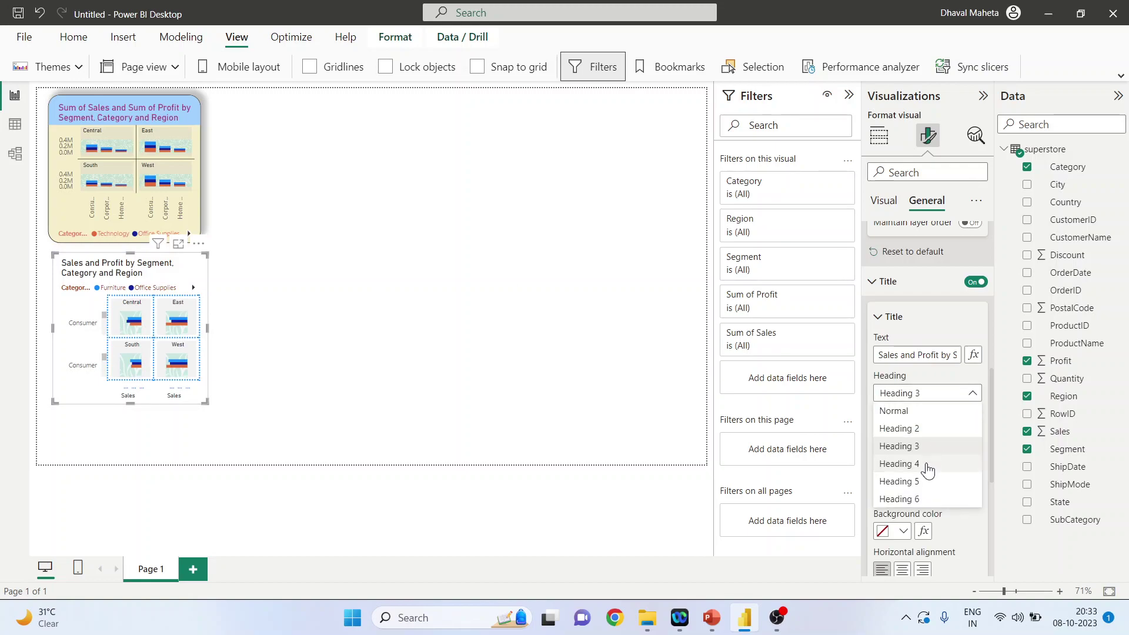
click(928, 466)
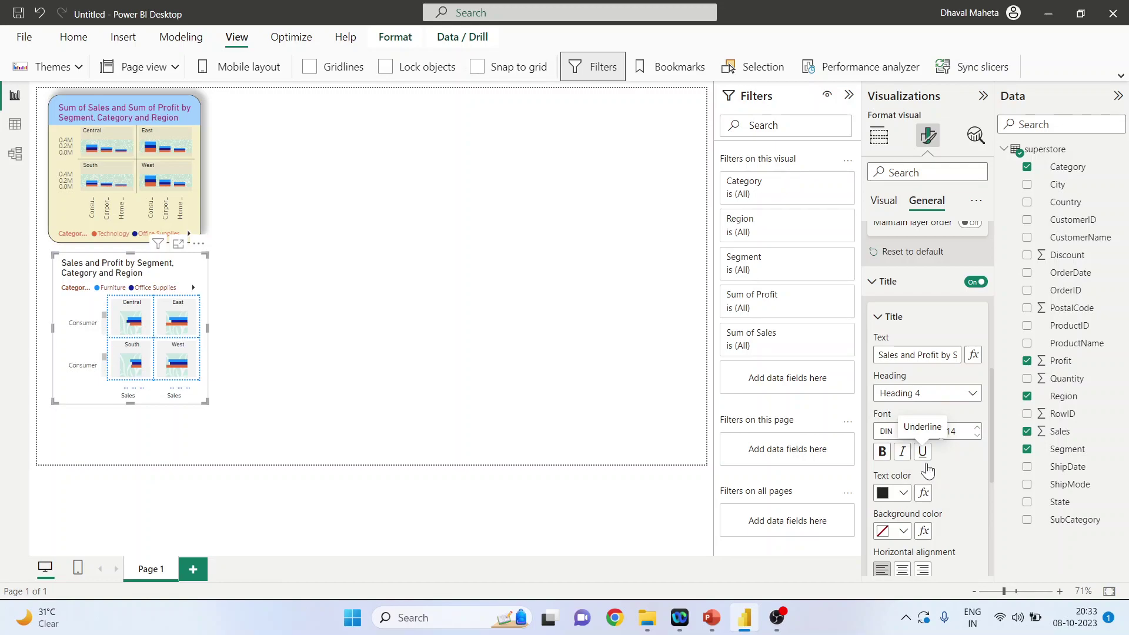
Step: Give the bar chart's title the light yellow background #f0e199 (Theme color 7, 60% lighter) and center it horizontally
scroll(967, 488, down, 3)
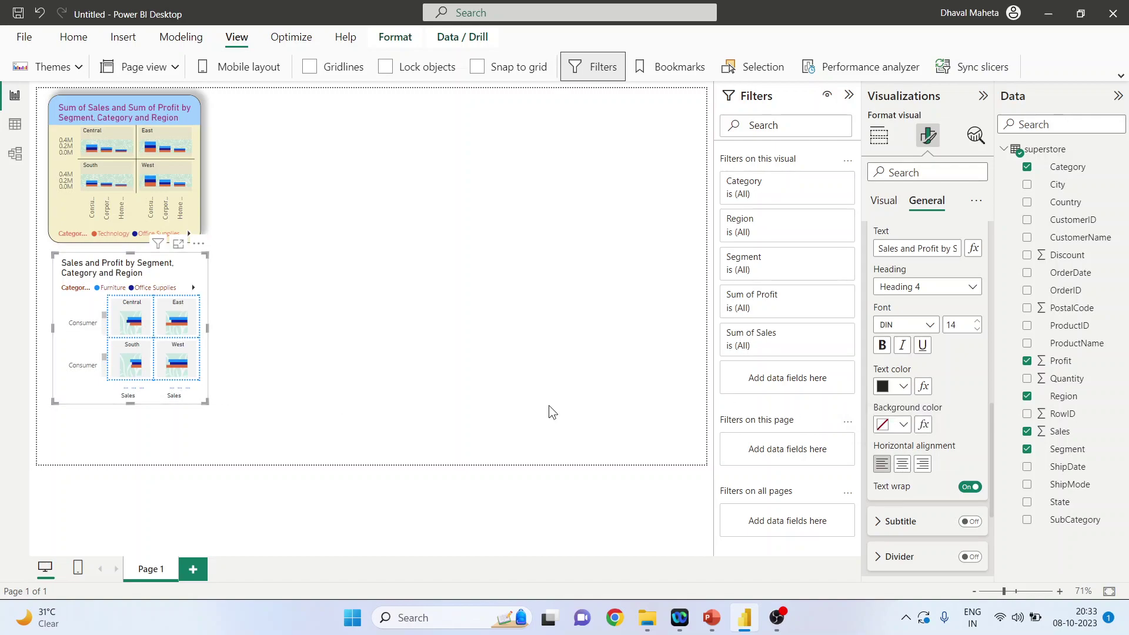
click(904, 426)
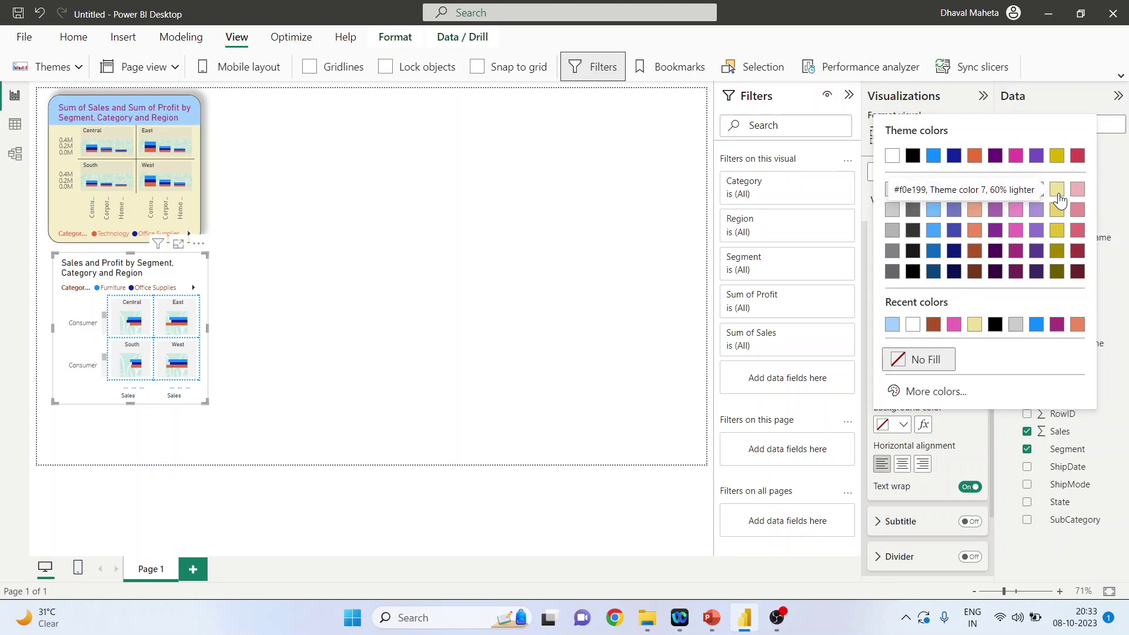
click(1057, 189)
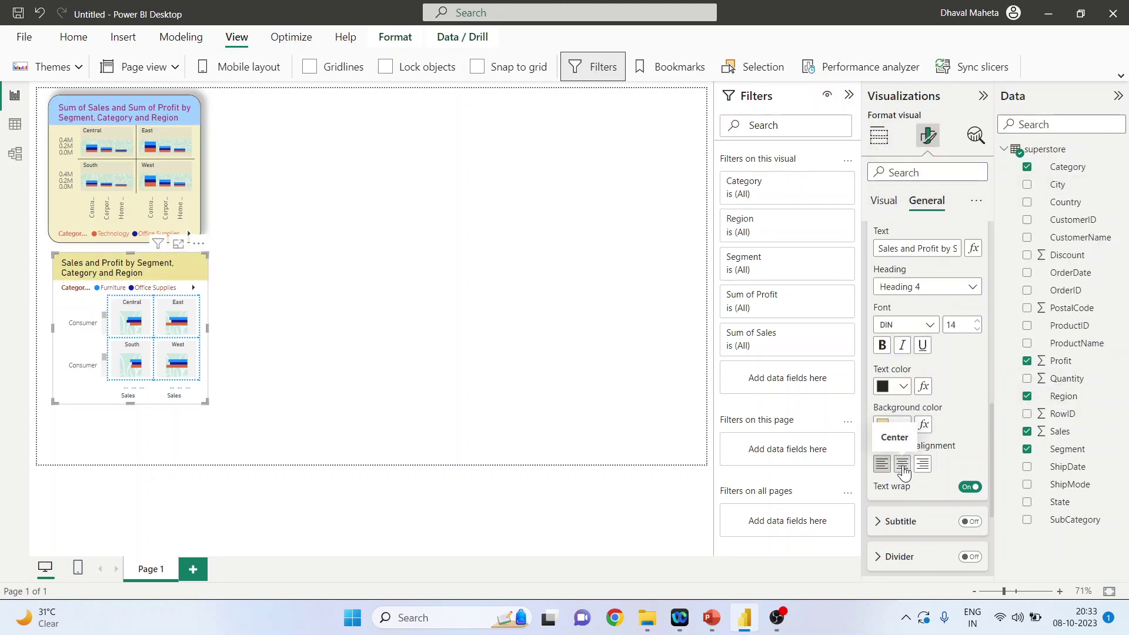
click(903, 468)
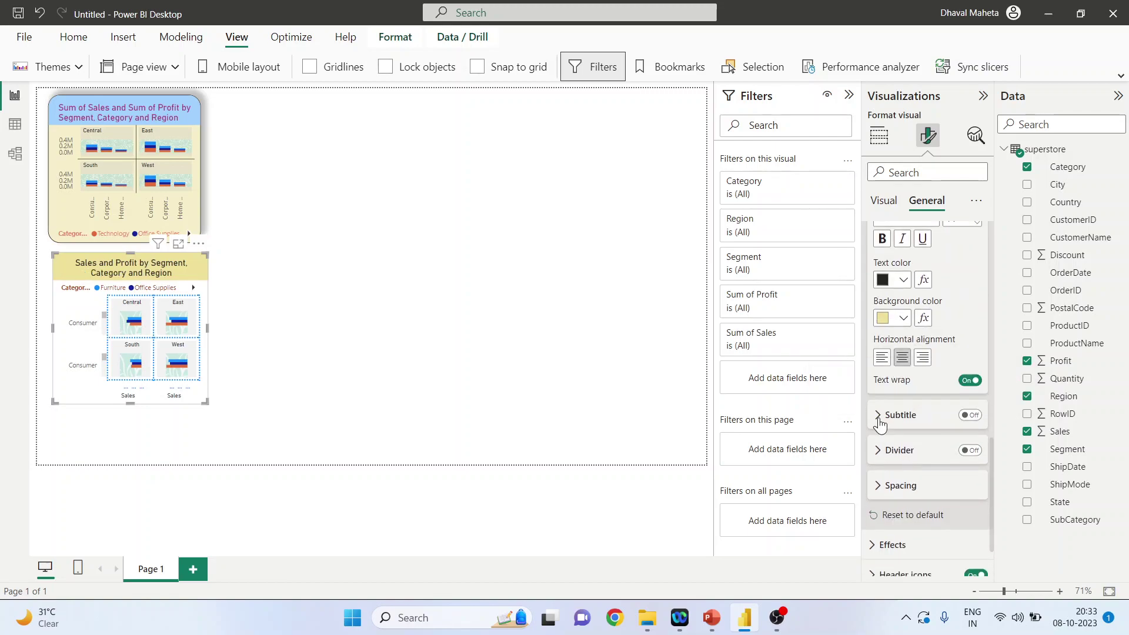
Step: Turn on the divider beneath the bar chart's title
click(879, 416)
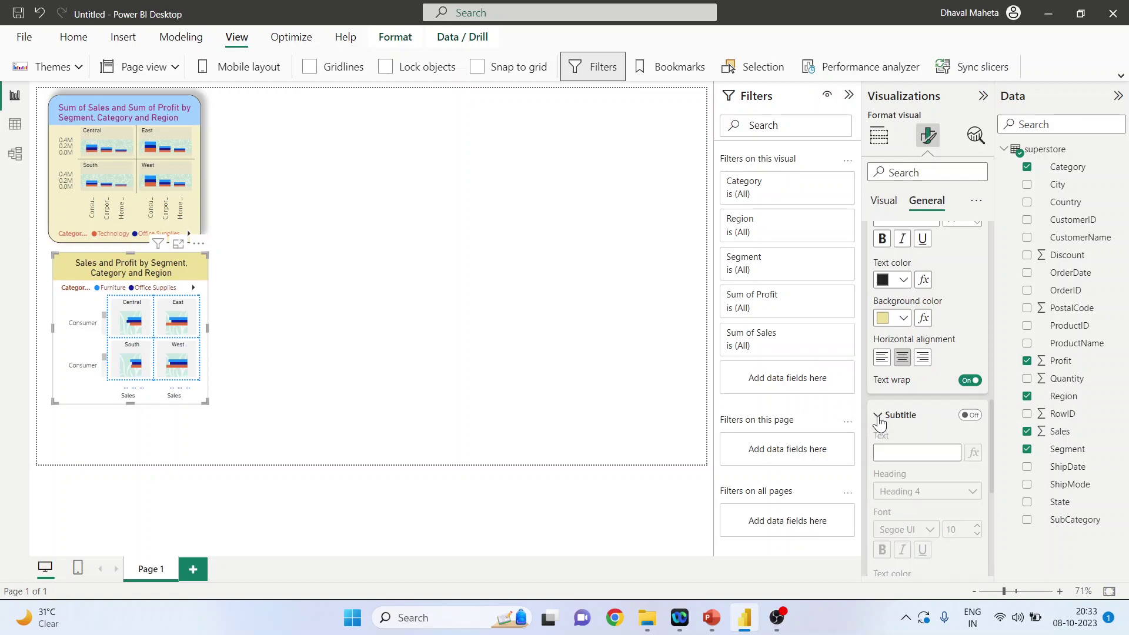
click(879, 416)
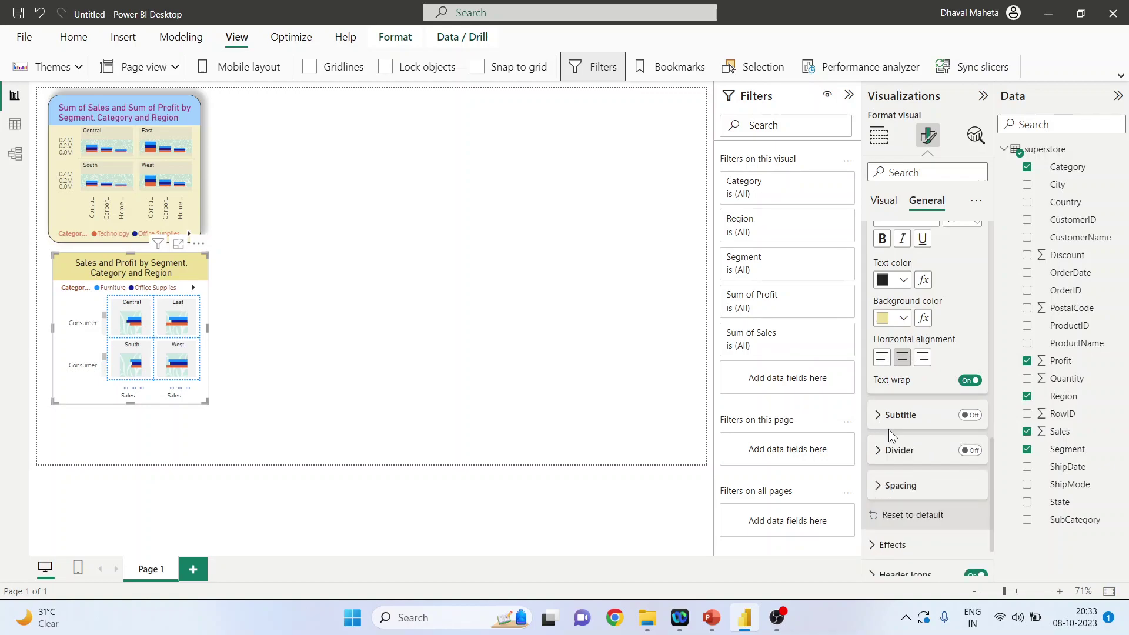
click(879, 451)
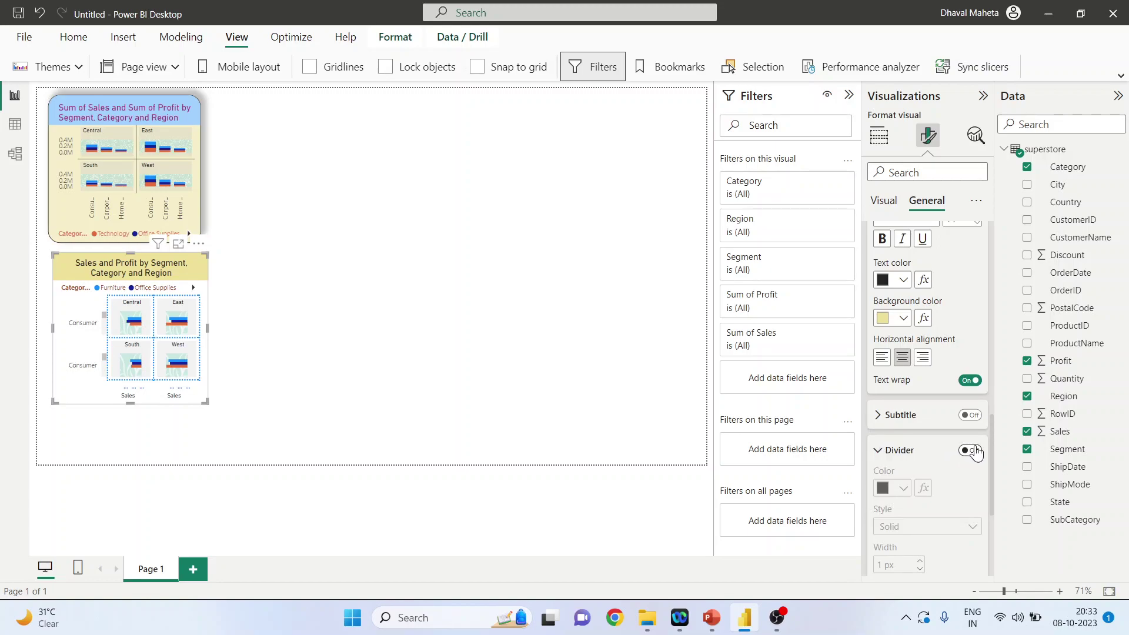
click(968, 451)
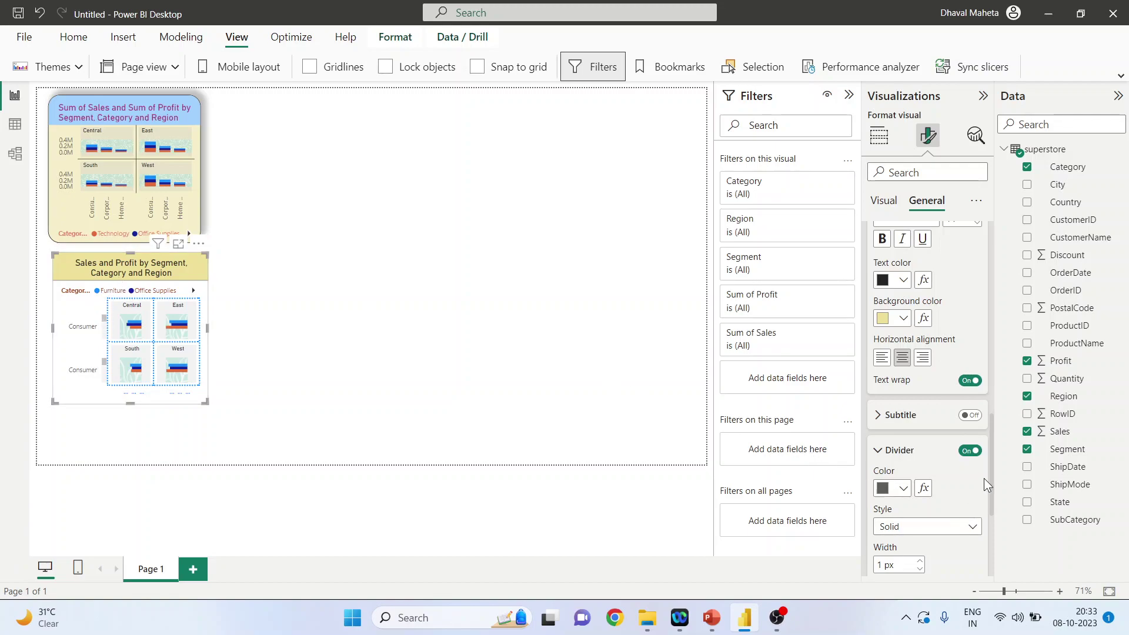
Step: Try a title divider width of 7 px and return it to 1 px
drag(993, 470, 995, 512)
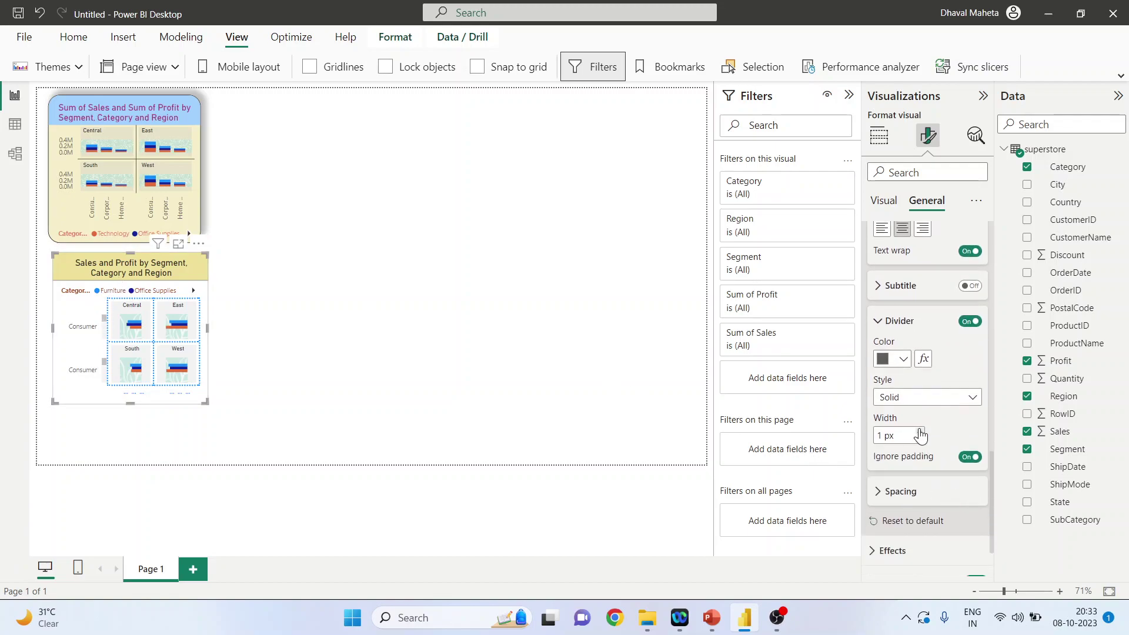
click(920, 432)
click(920, 432)
click(920, 432)
click(920, 432)
click(920, 432)
click(920, 432)
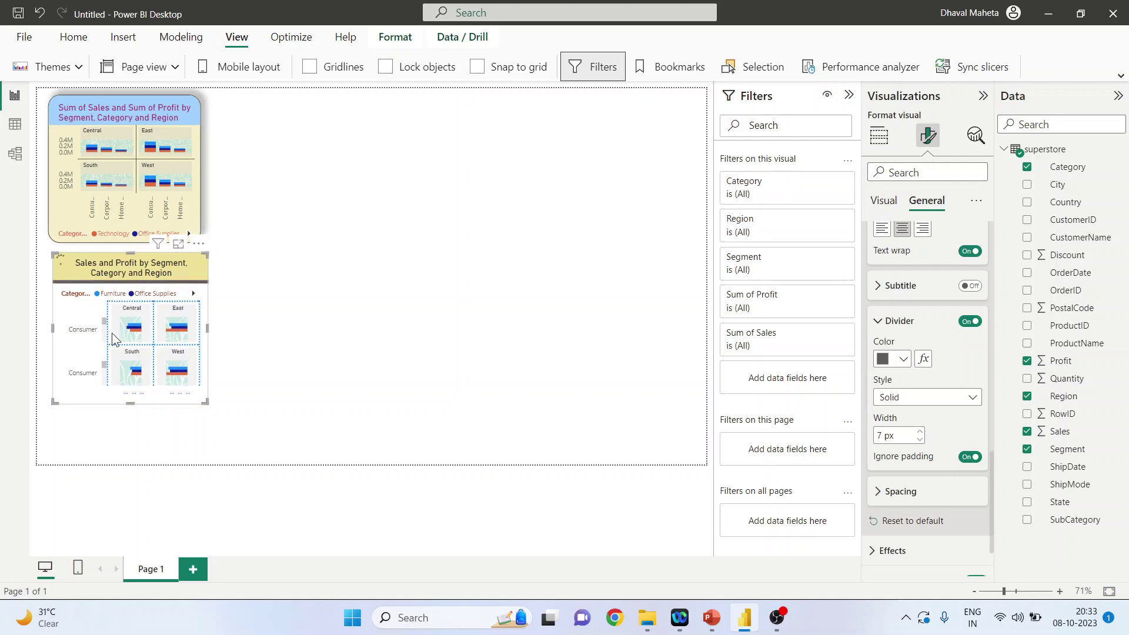
click(920, 439)
click(920, 439)
click(921, 440)
click(920, 439)
click(920, 439)
click(920, 439)
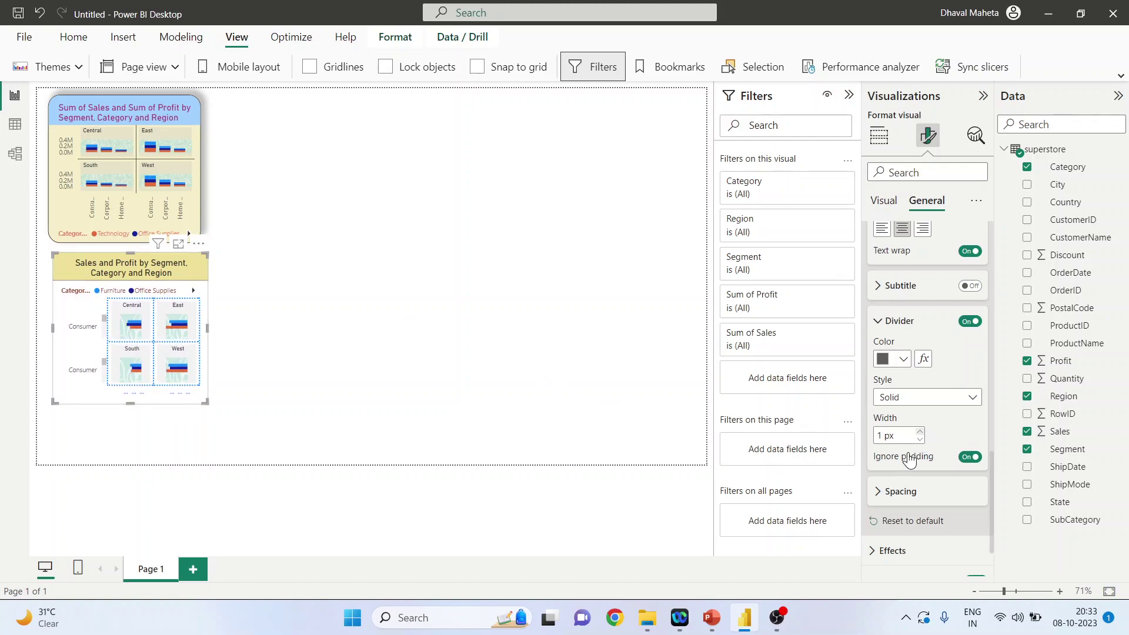
Step: Set the vertical spacing of the bar chart's title area to 4 px
click(880, 492)
scroll(953, 474, down, 2)
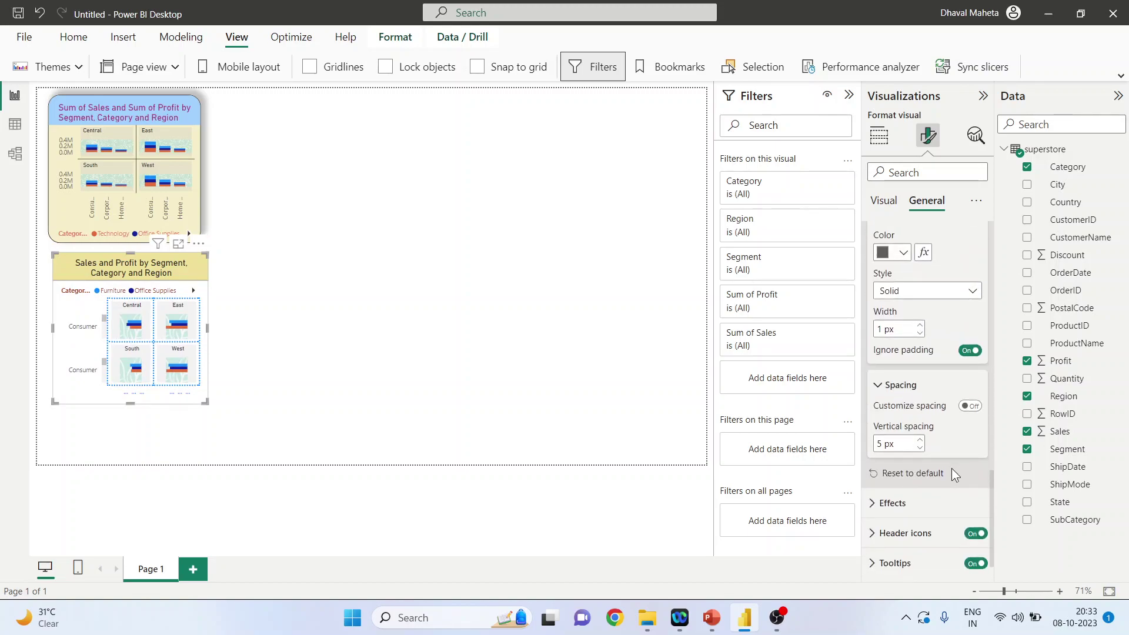
click(920, 440)
click(920, 440)
click(920, 441)
click(920, 440)
click(920, 440)
click(920, 448)
click(921, 449)
click(920, 448)
click(920, 449)
click(921, 448)
click(920, 448)
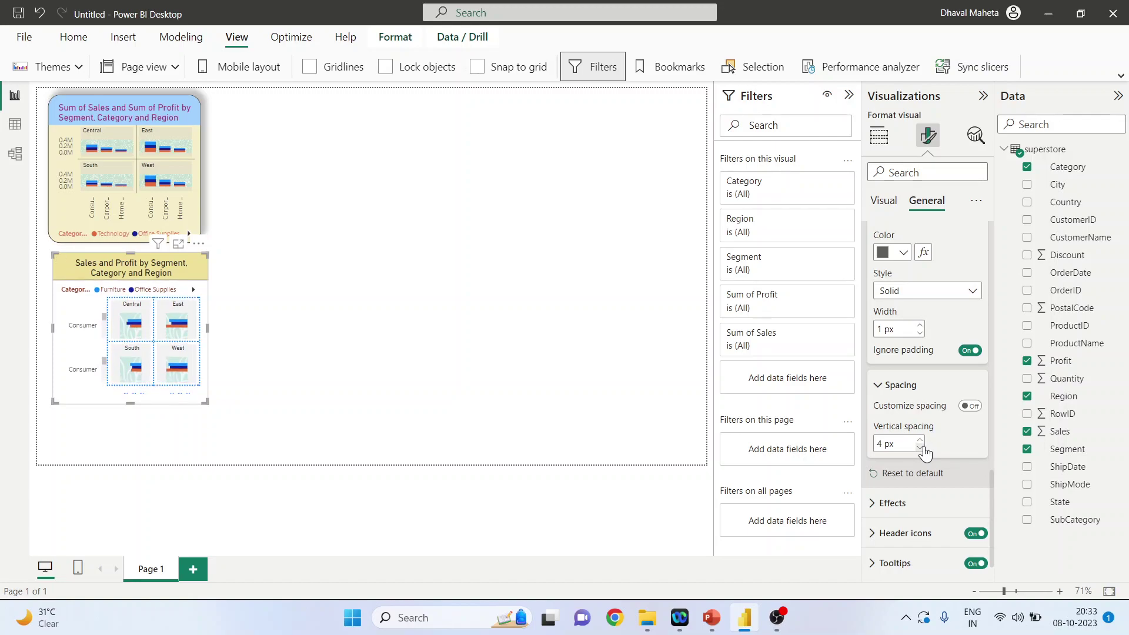
Step: Give the bar chart a light purple background with 50% transparency
click(869, 504)
scroll(932, 501, down, 3)
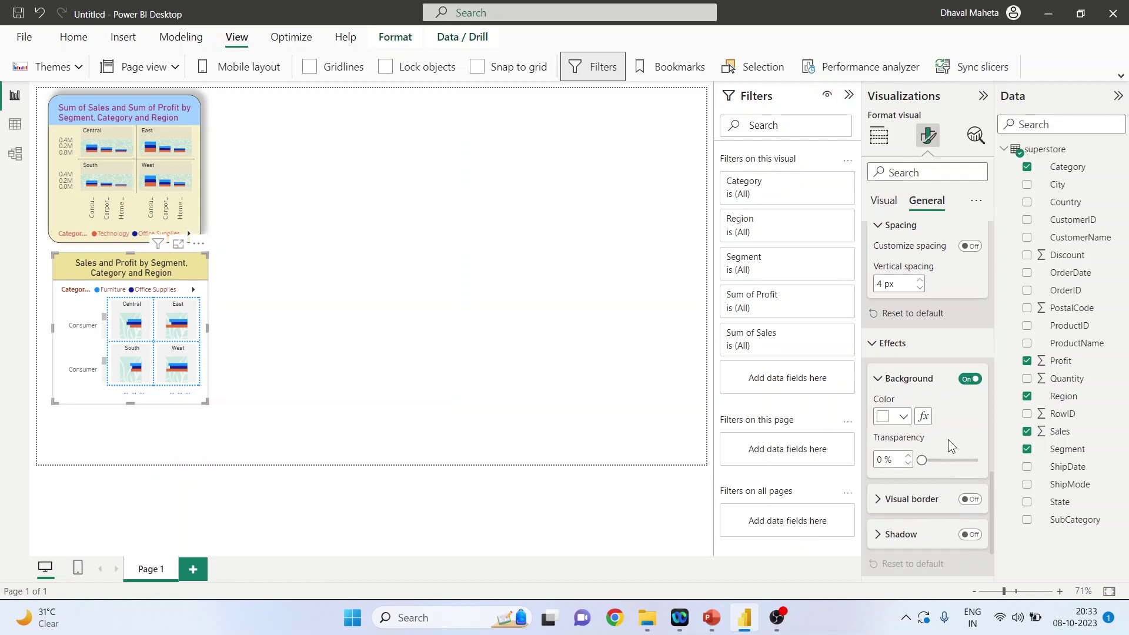
click(904, 418)
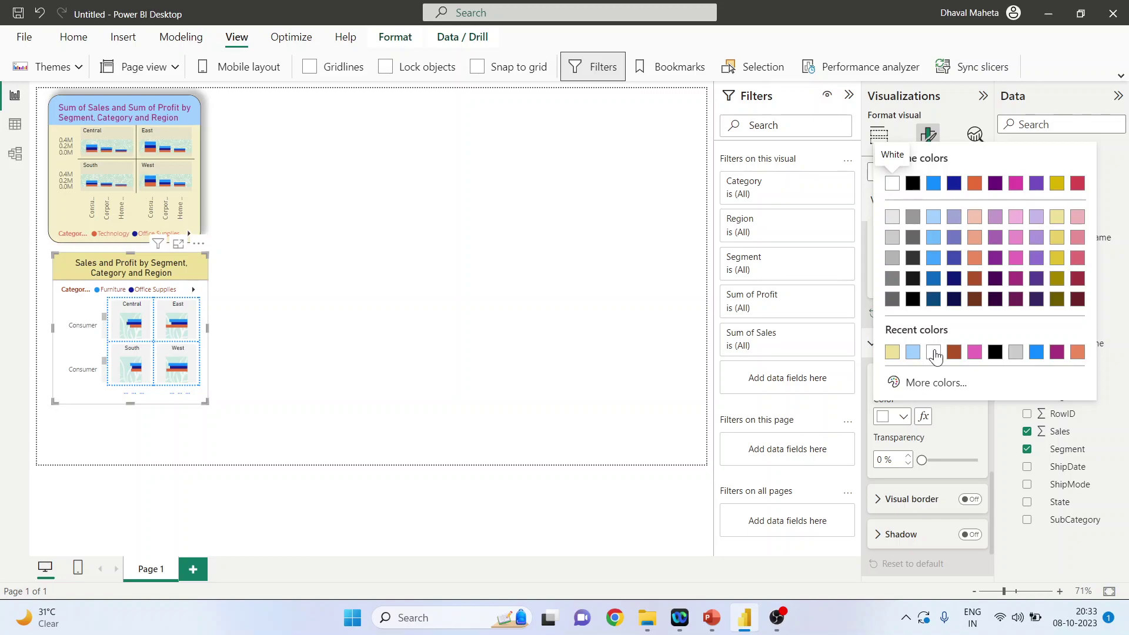
click(1037, 219)
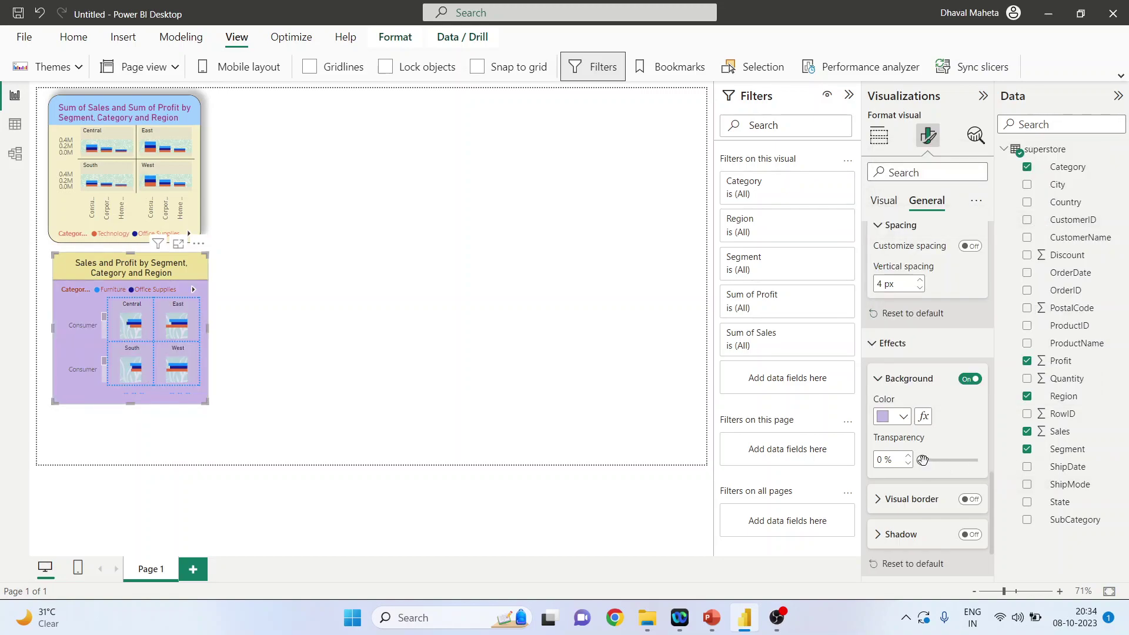
drag(922, 460, 949, 458)
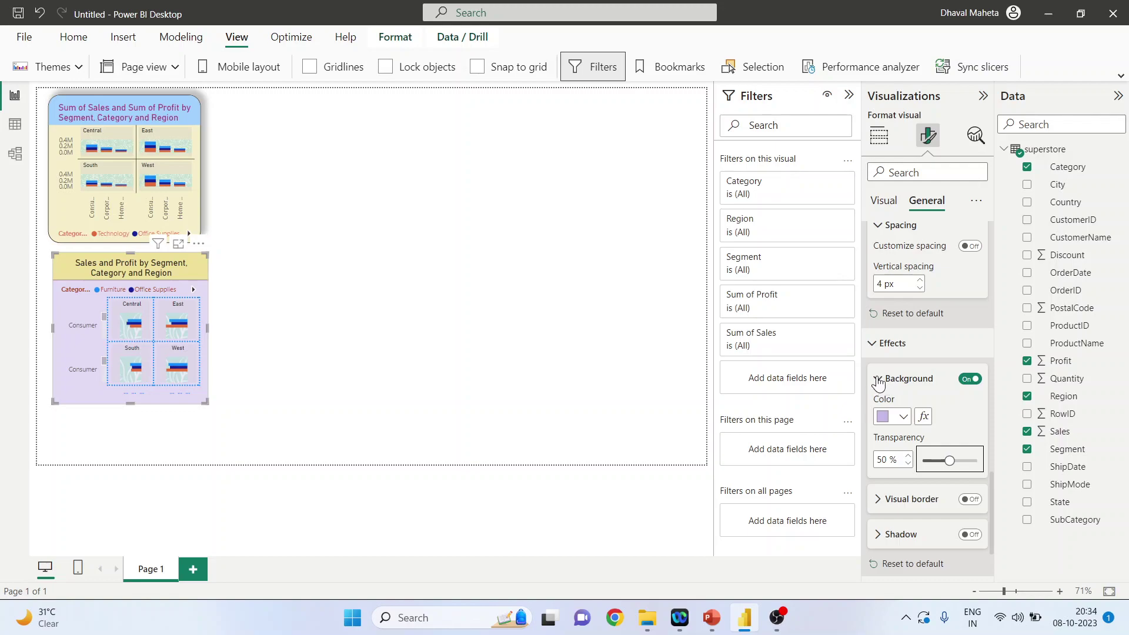
click(879, 384)
click(878, 385)
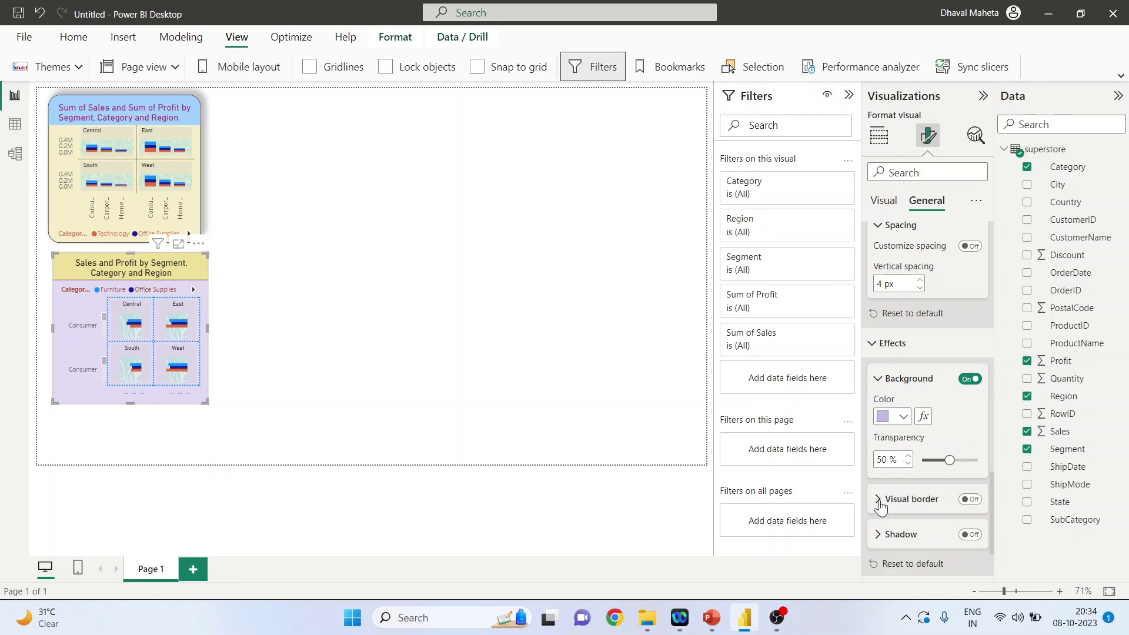
Step: Turn on the bar chart's visual border and color it dark orange-brown
click(879, 500)
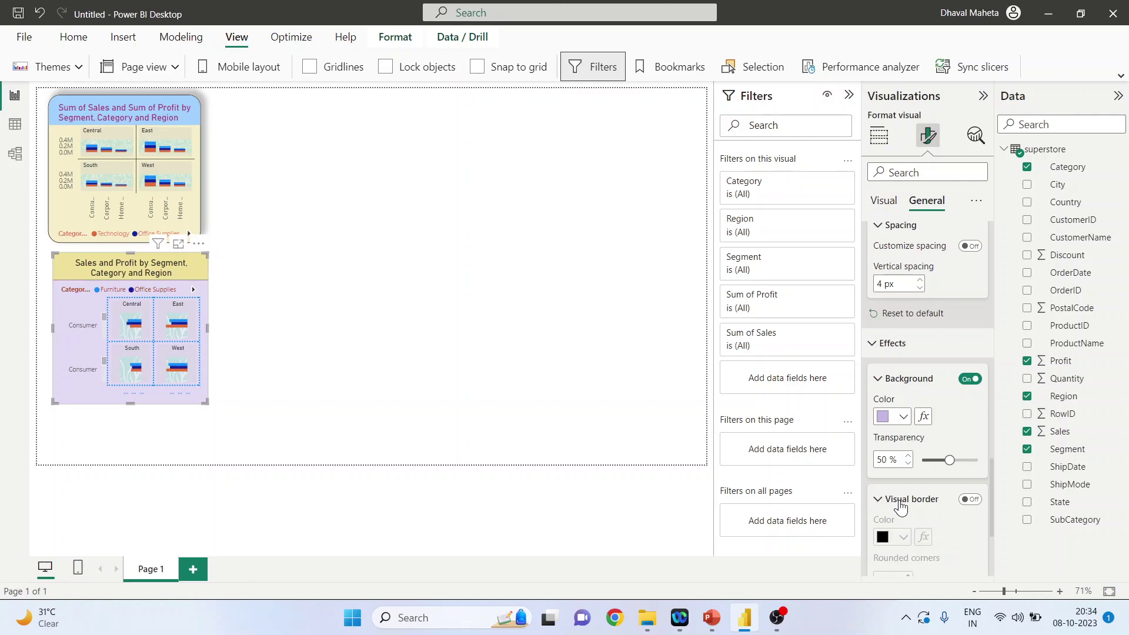
scroll(976, 465, down, 1)
click(974, 449)
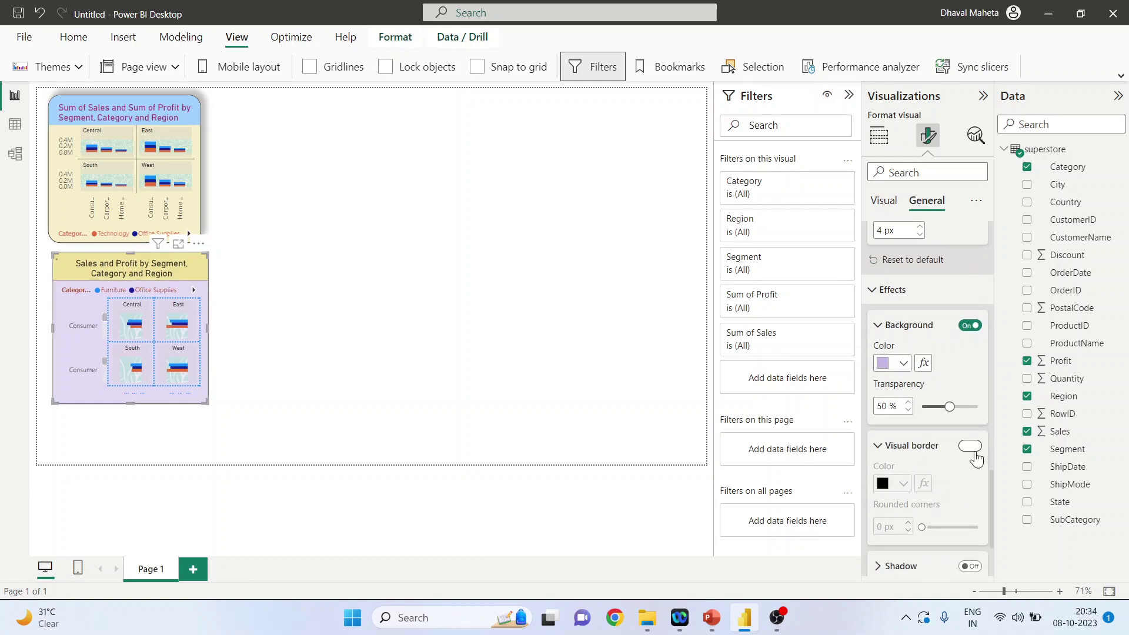
click(904, 483)
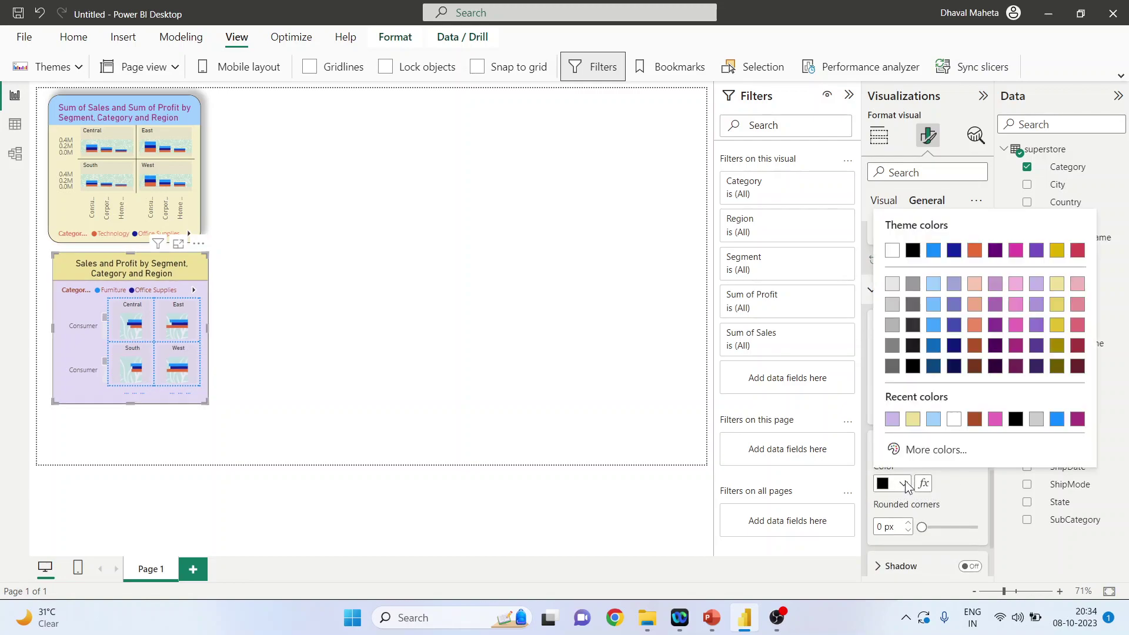
click(974, 345)
scroll(957, 509, down, 2)
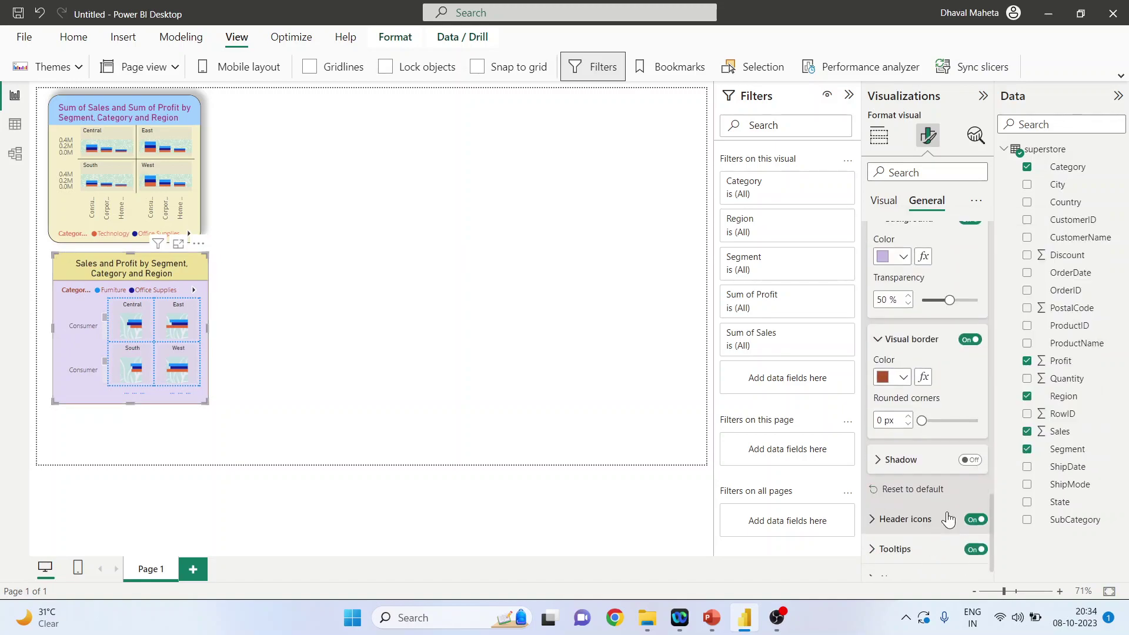
Step: Round the corners of the bar chart's visual border to 21 px
click(257, 400)
click(204, 399)
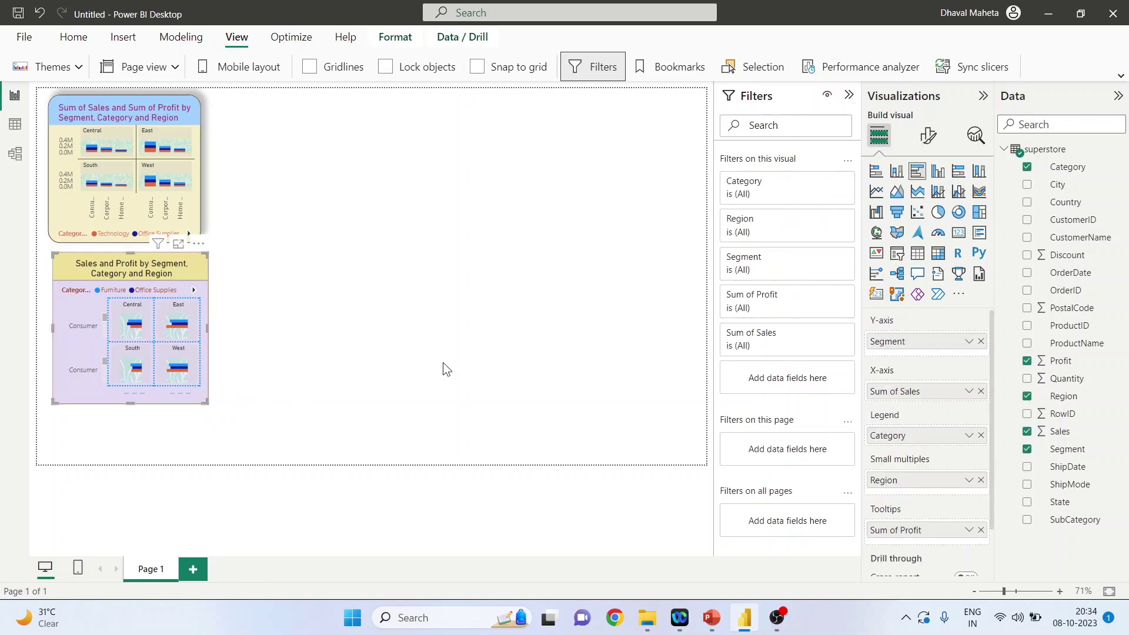
click(928, 136)
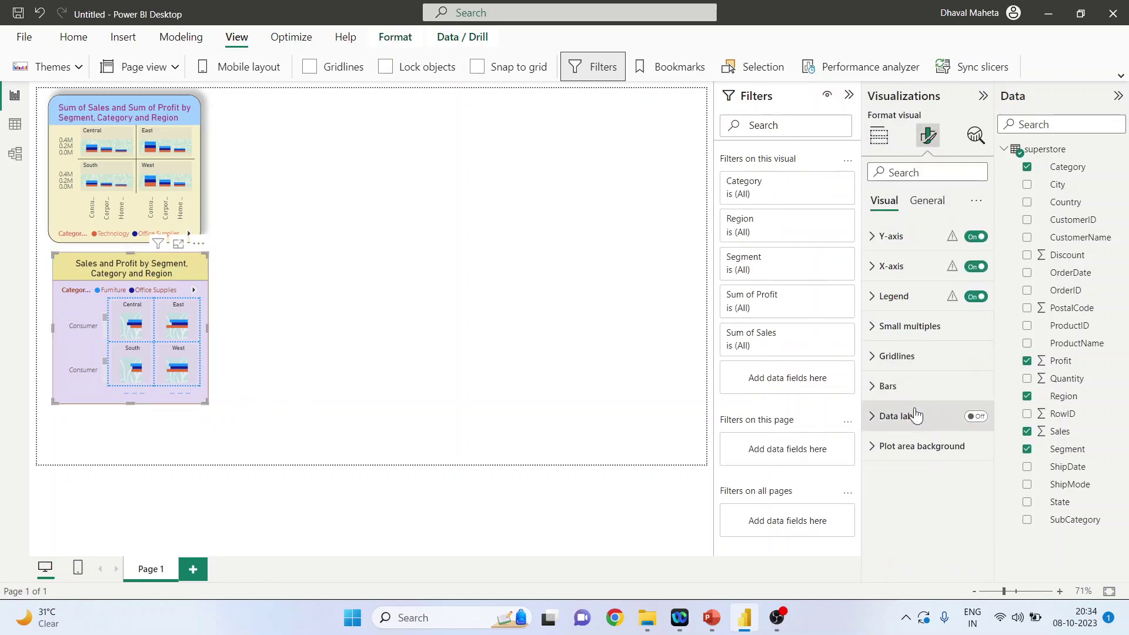
click(922, 202)
click(875, 294)
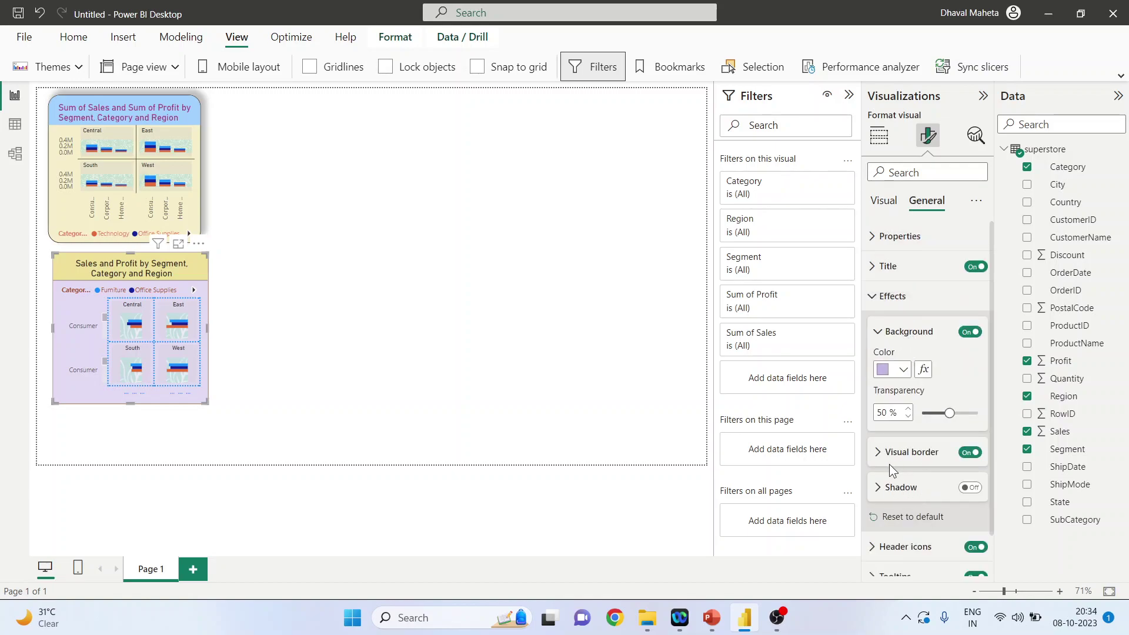
click(877, 452)
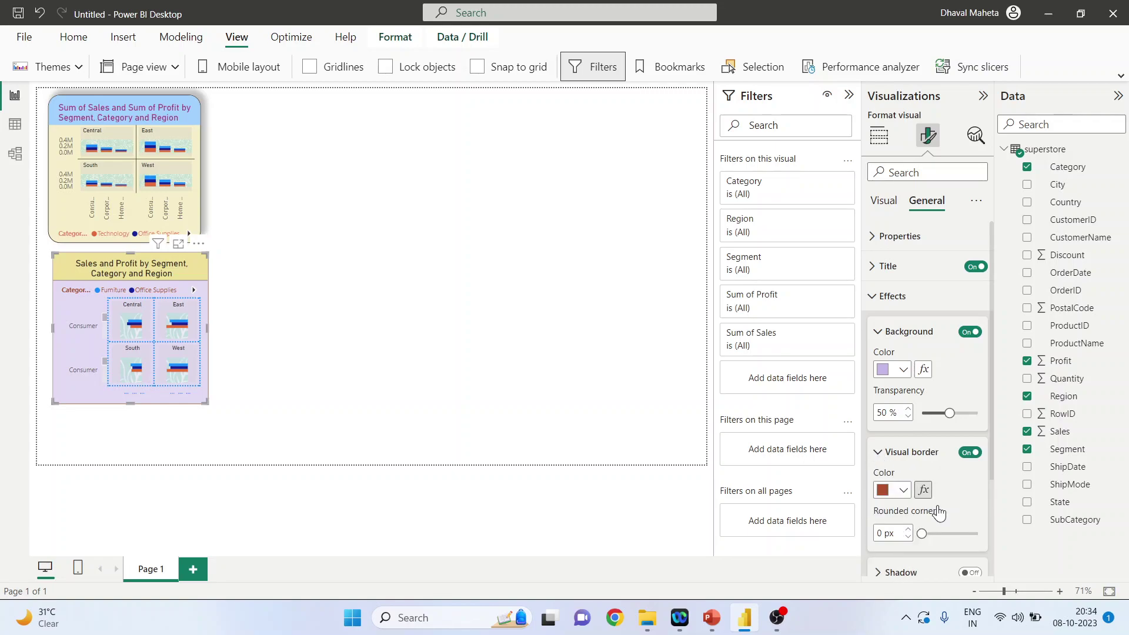
drag(920, 533, 960, 534)
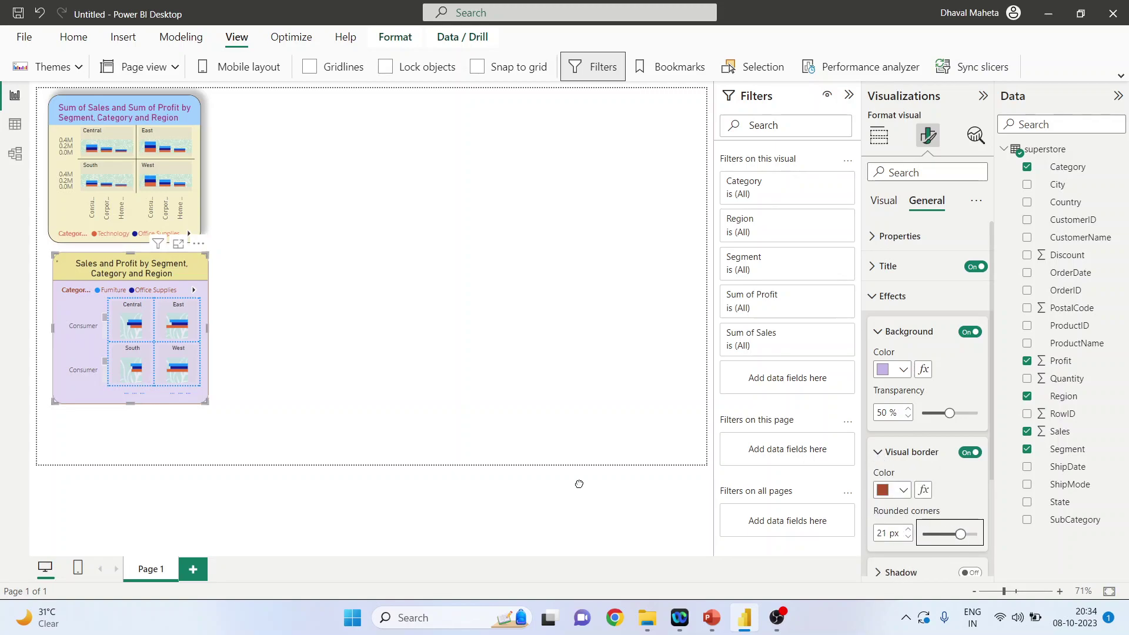
click(410, 403)
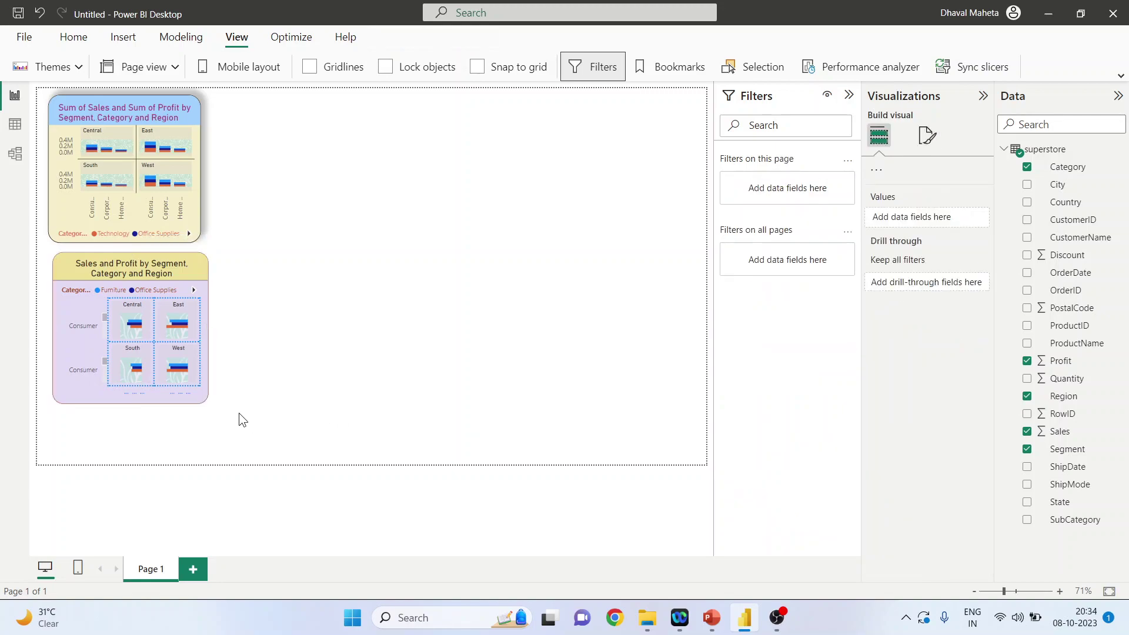
Step: Turn on the shadow effect for the Sales and Profit bar chart
click(191, 271)
click(927, 137)
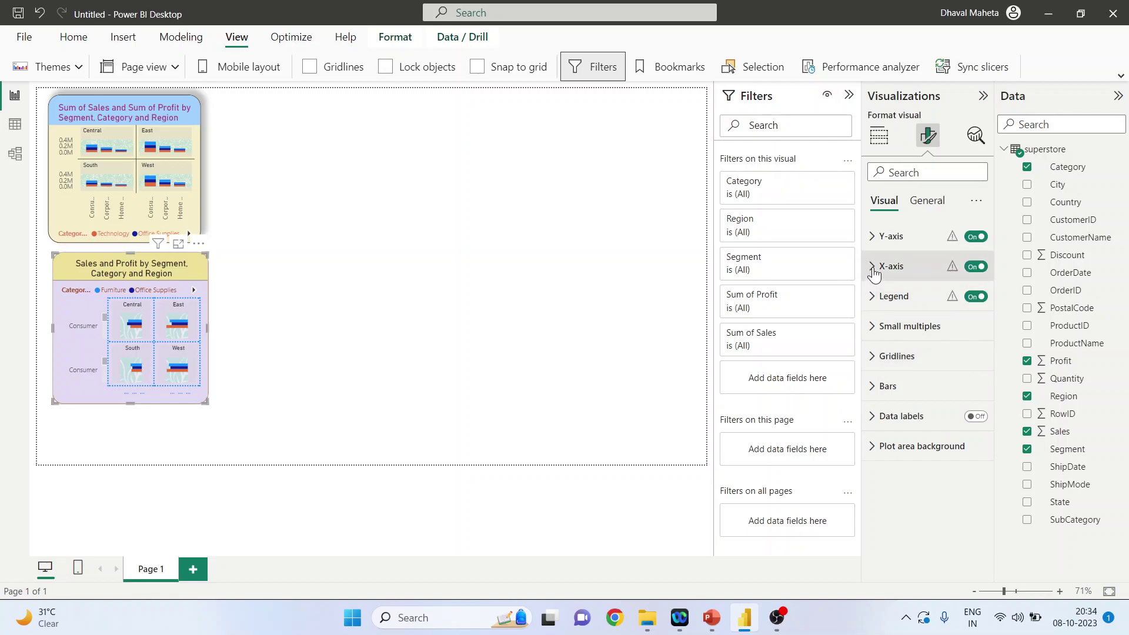
click(927, 201)
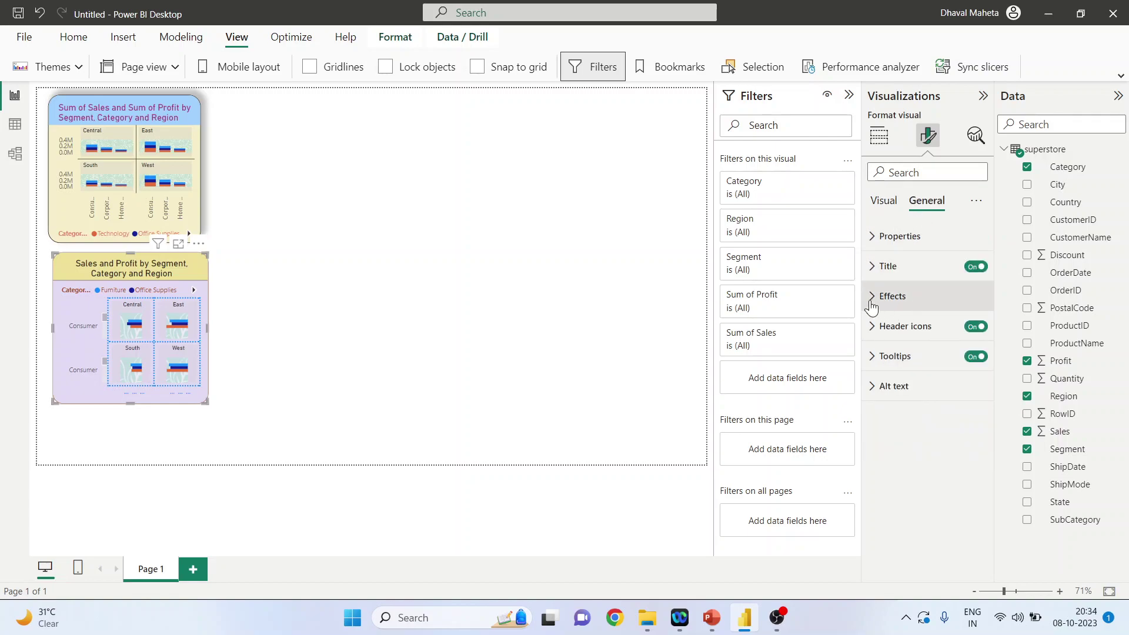
click(872, 297)
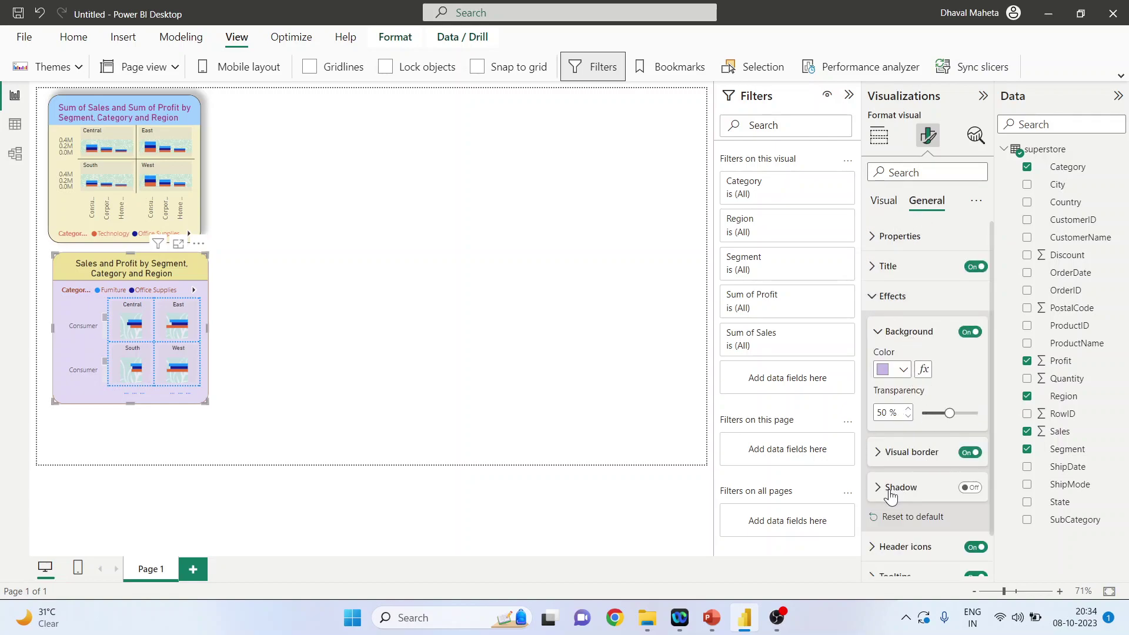
click(880, 495)
click(970, 487)
scroll(971, 509, down, 3)
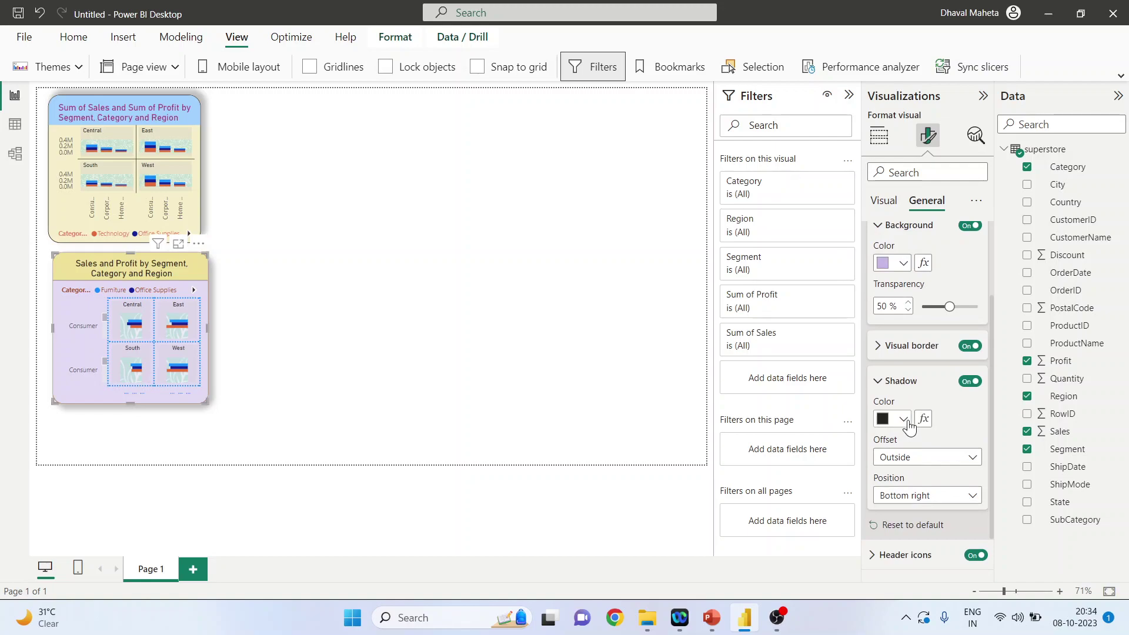
Step: Color the bar chart's shadow dark orange-brown and set its position to Bottom left
click(905, 420)
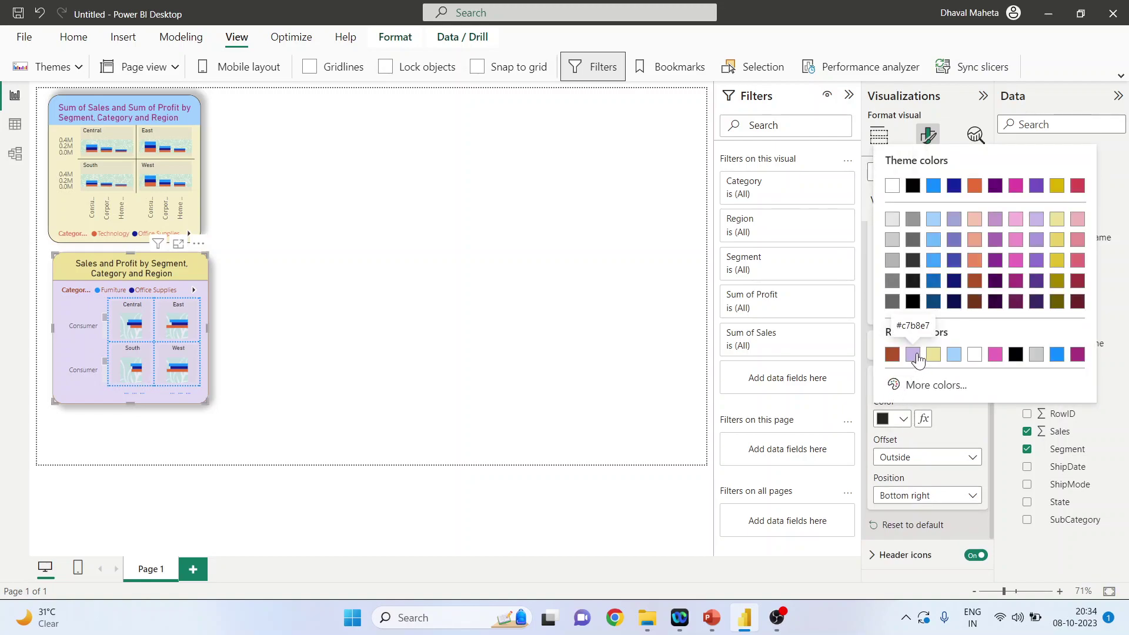
click(892, 355)
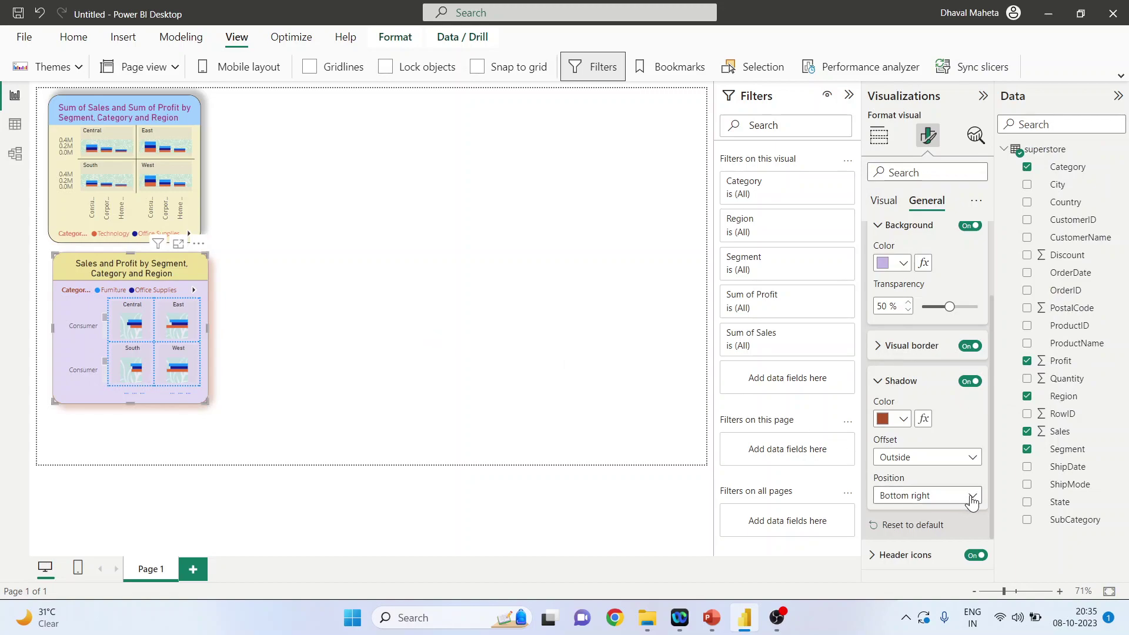
click(972, 497)
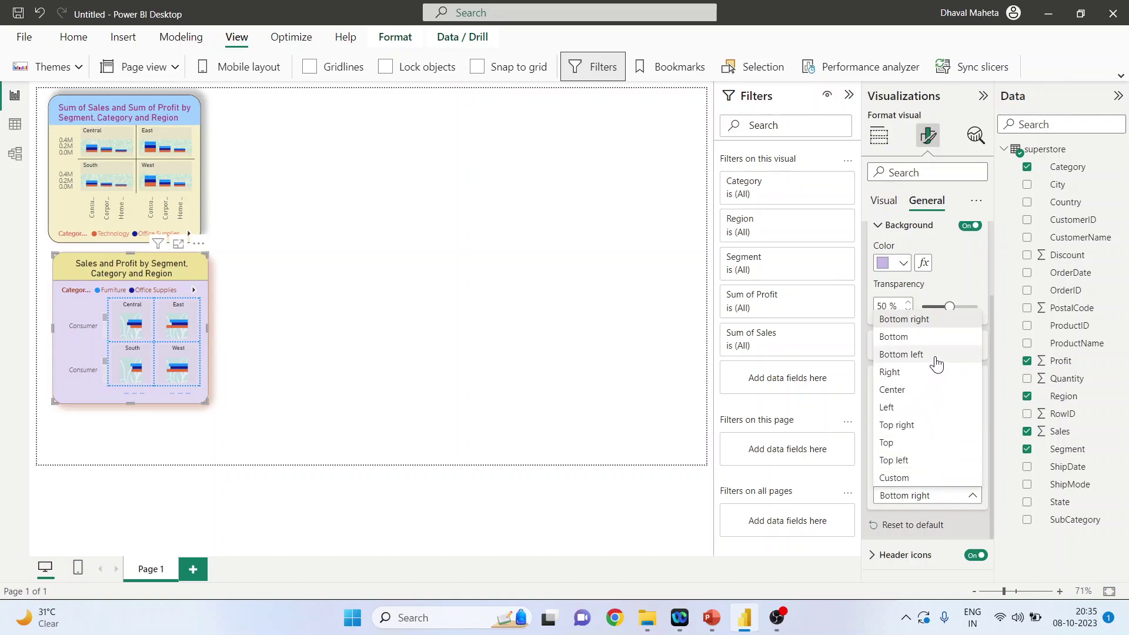
click(936, 358)
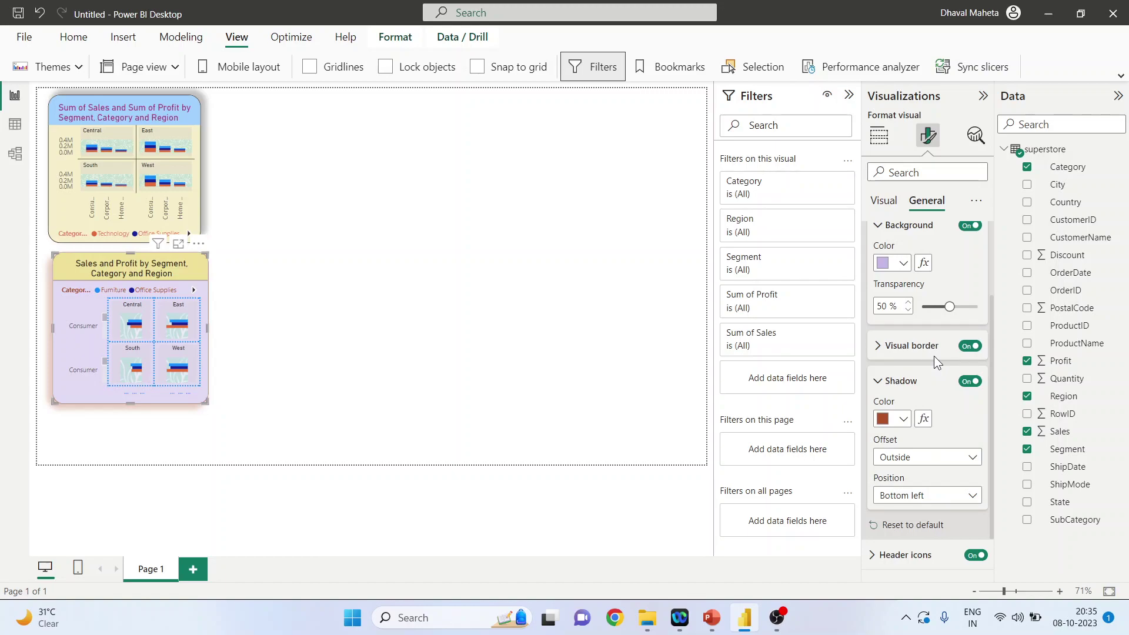
Step: Move the bar chart slightly down on the page and give its header icons a light yellow background
scroll(931, 516, down, 1)
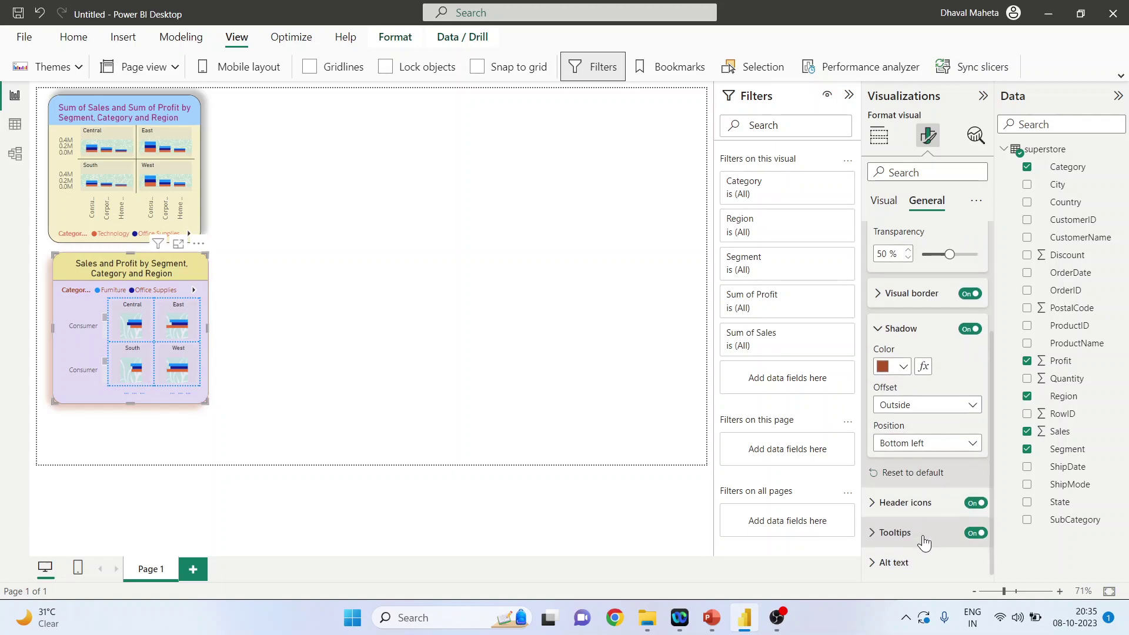
click(874, 506)
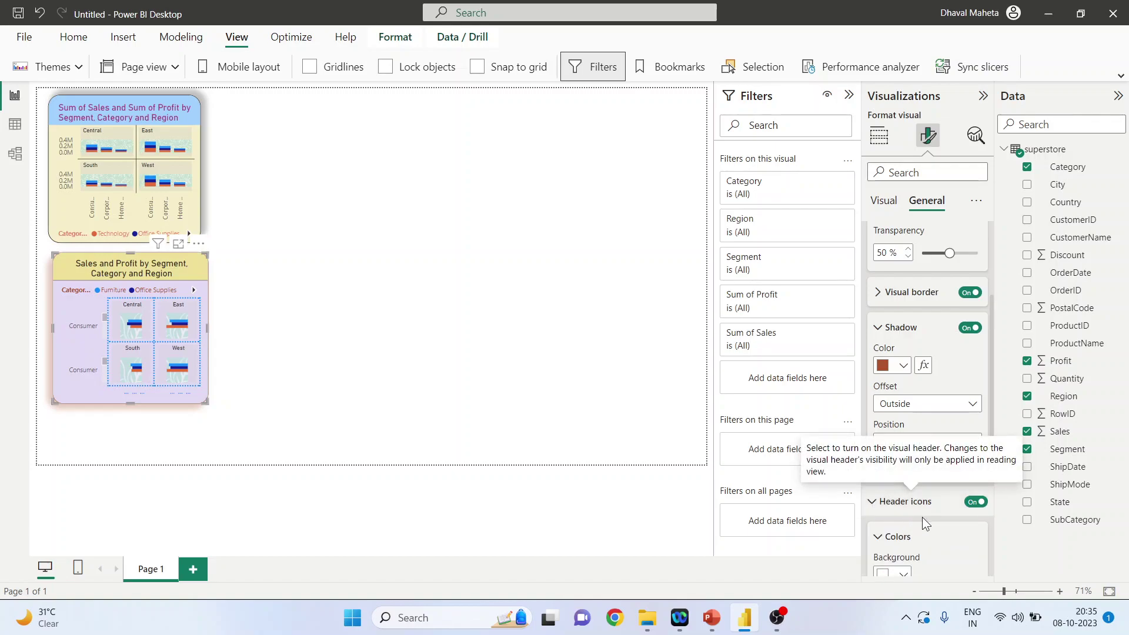
scroll(927, 524, down, 1)
drag(101, 263, 104, 280)
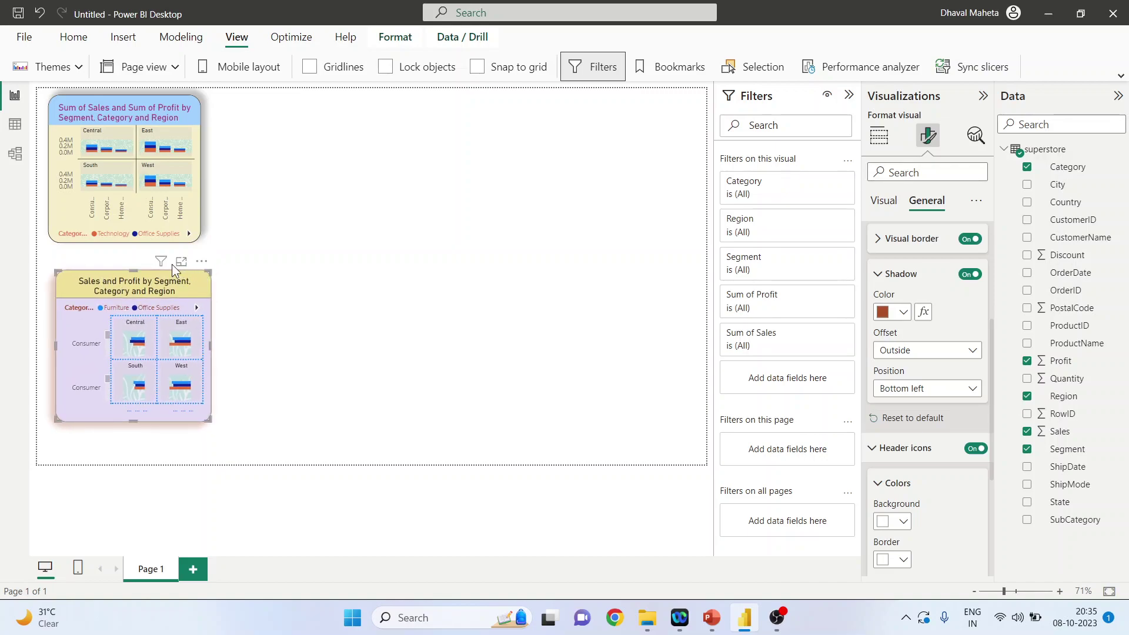
mouse_move(162, 265)
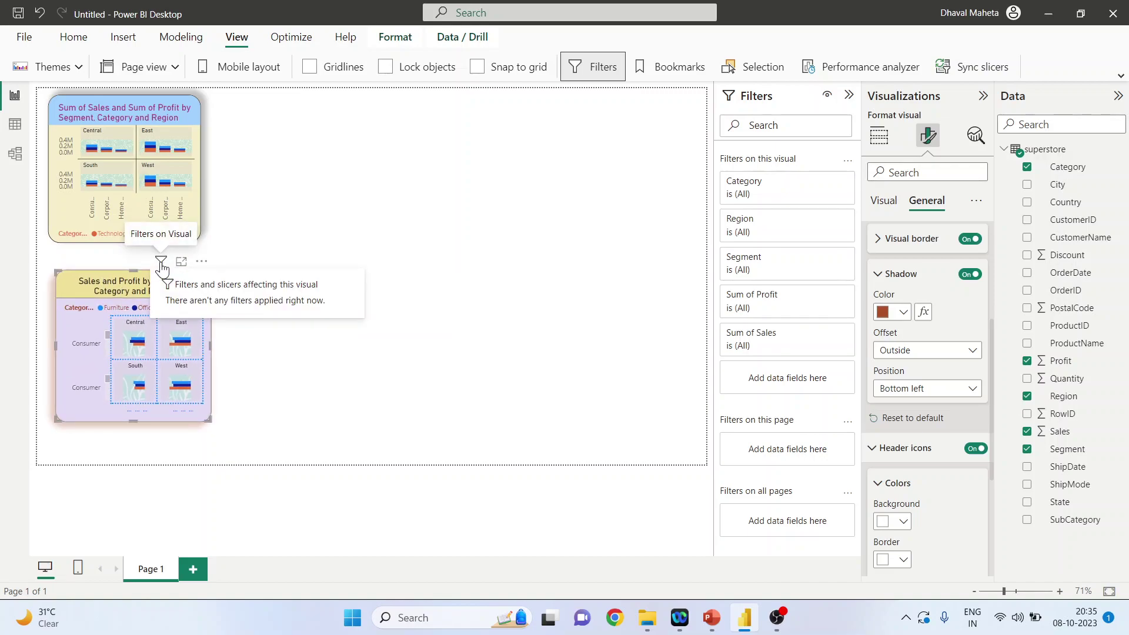
click(903, 523)
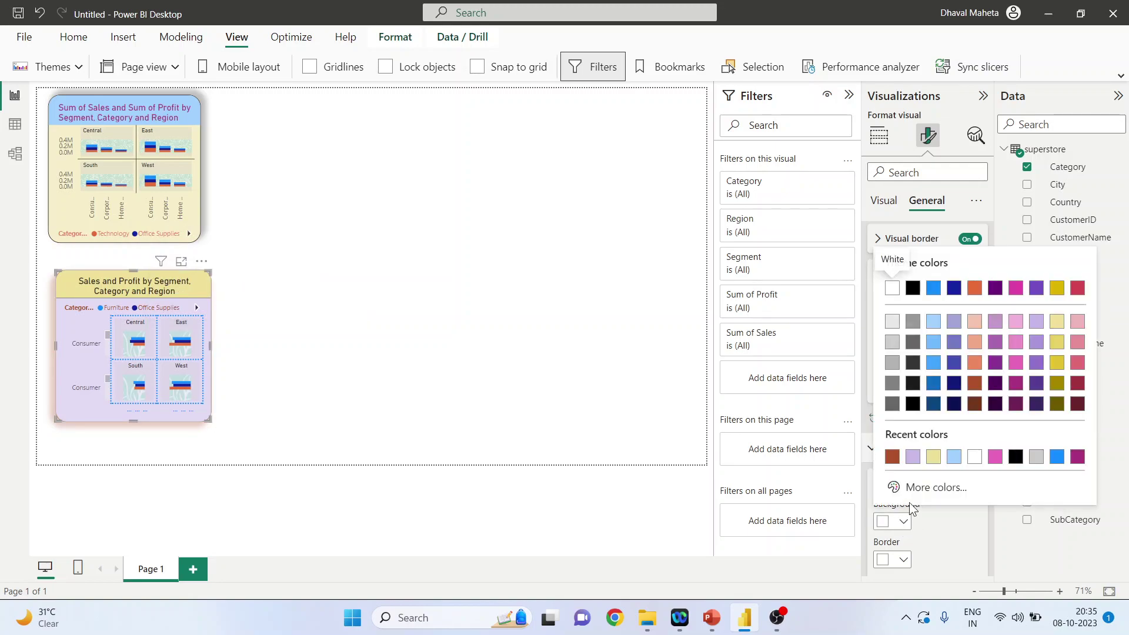
click(932, 458)
Step: Set the bar chart's header icon border to black and the icon color to light blue
scroll(928, 513, down, 1)
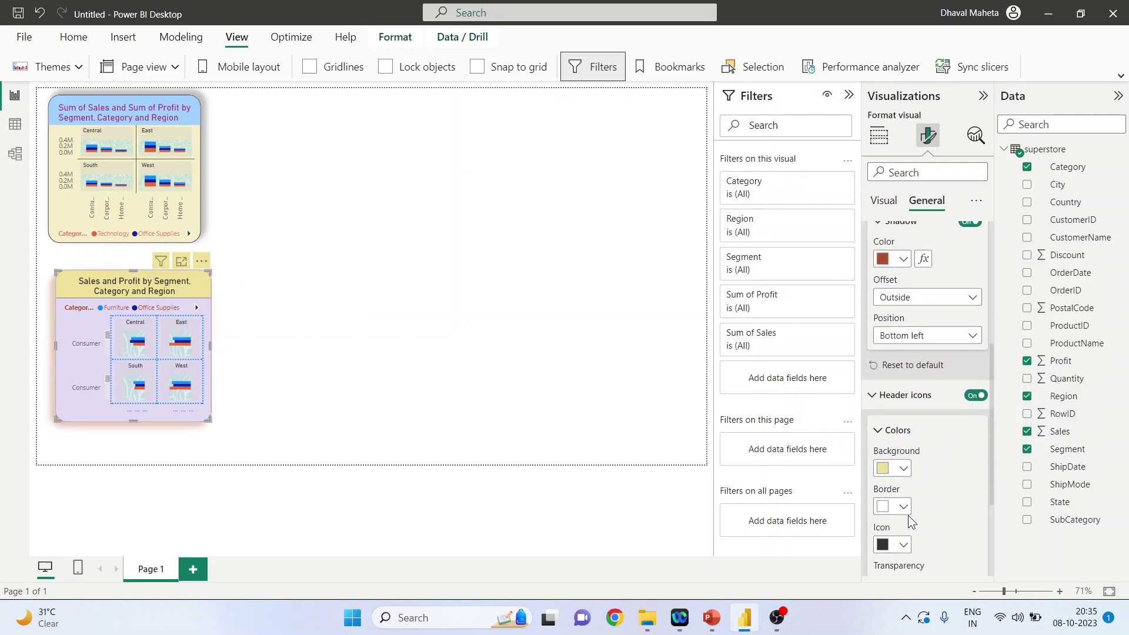
click(905, 507)
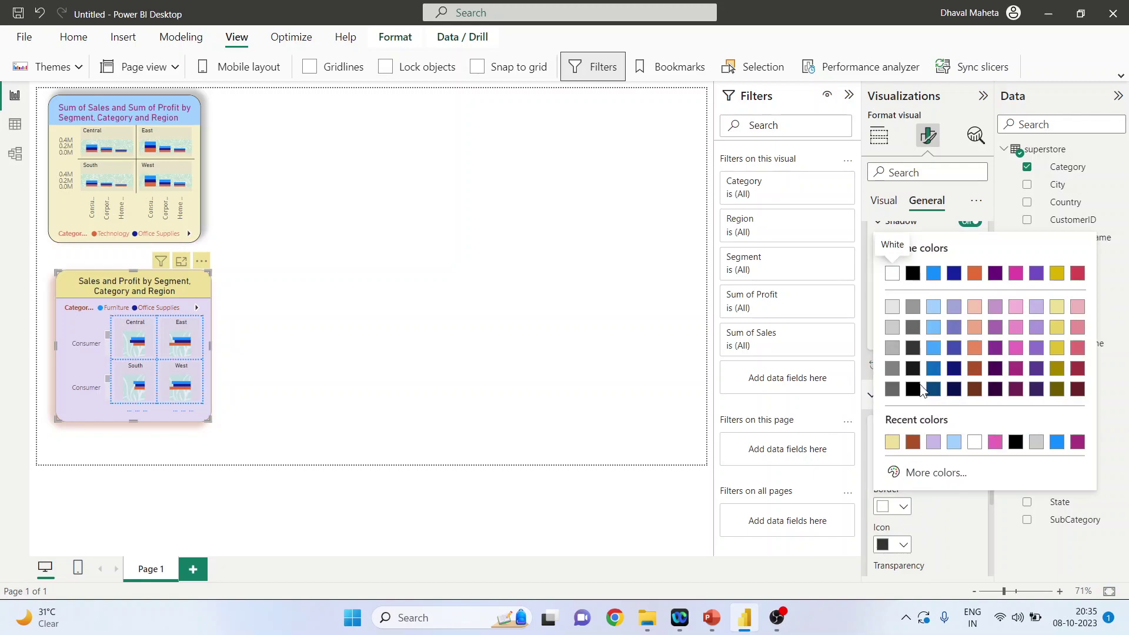
click(914, 388)
scroll(955, 517, down, 2)
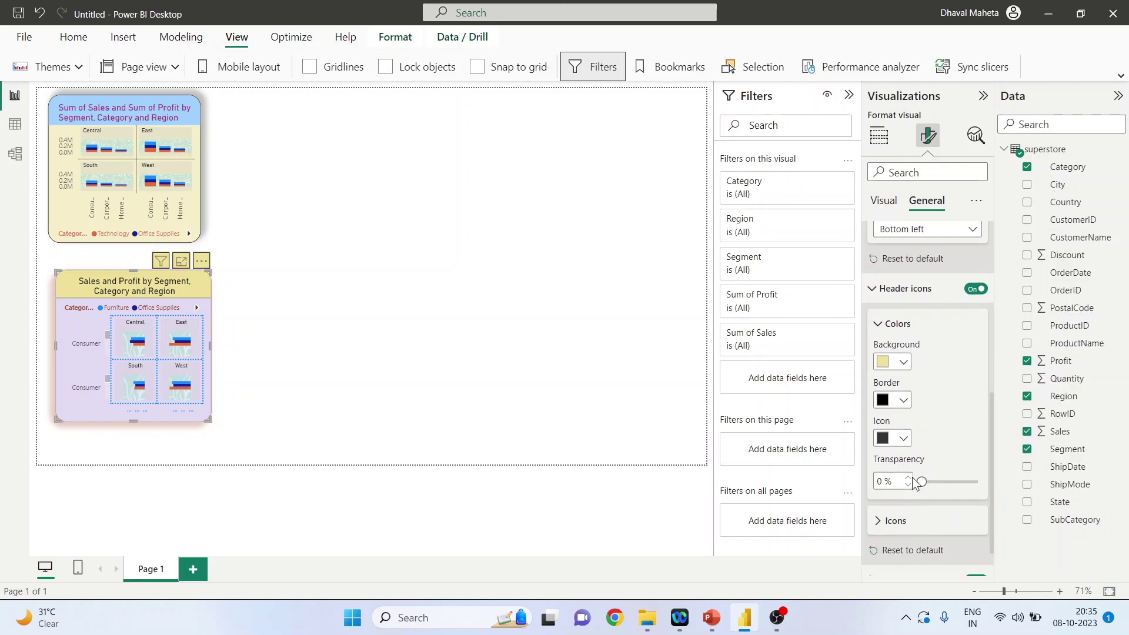
click(904, 438)
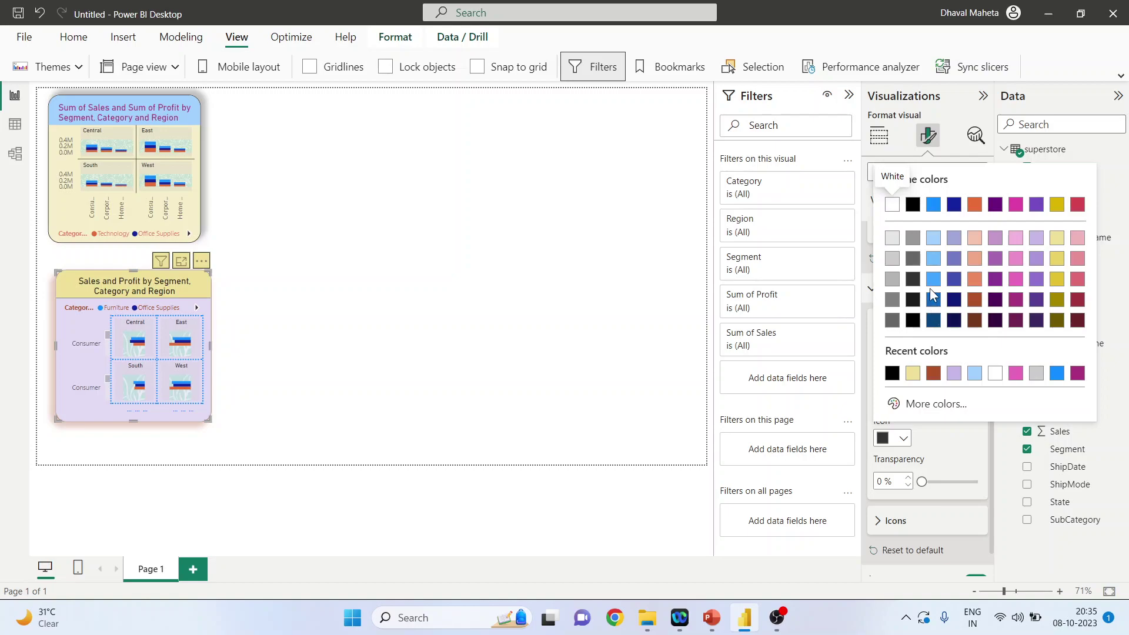
click(933, 279)
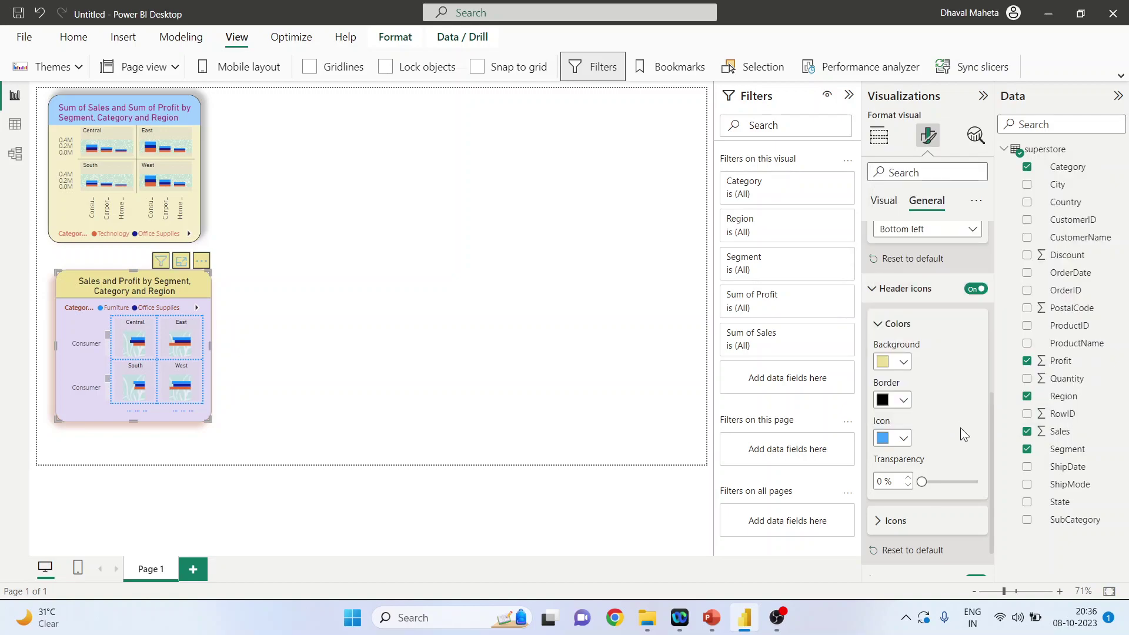
Step: Review which individual header icons are switched on or off for the bar chart
click(877, 521)
scroll(941, 464, down, 4)
scroll(951, 470, down, 3)
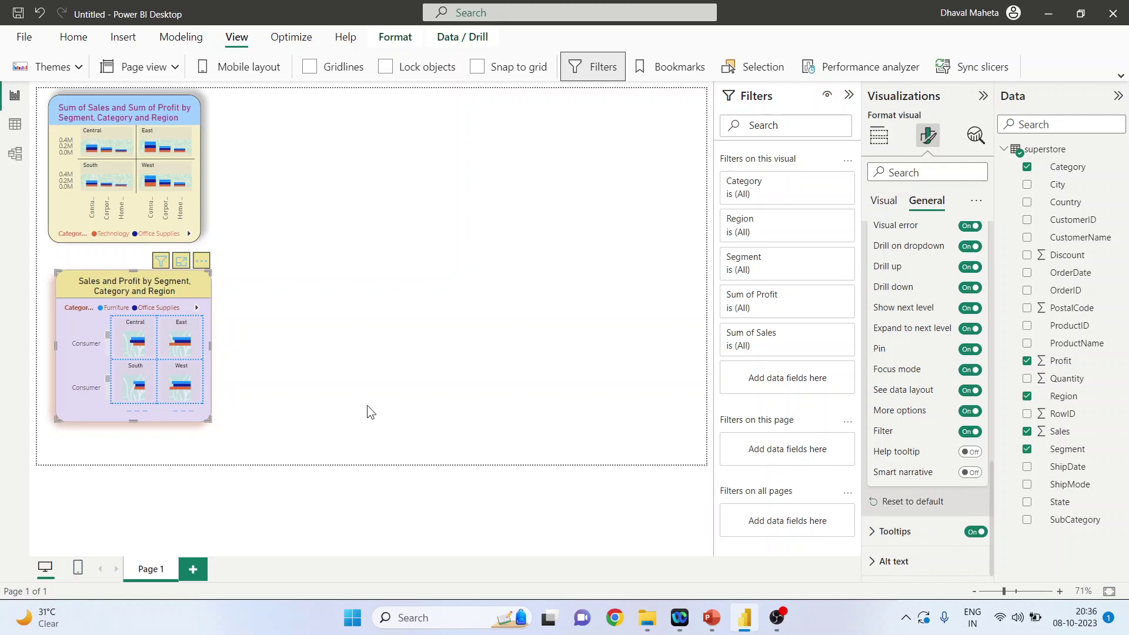
Step: View the bar chart in focus mode with its data shown as a table, and return to the report
click(181, 260)
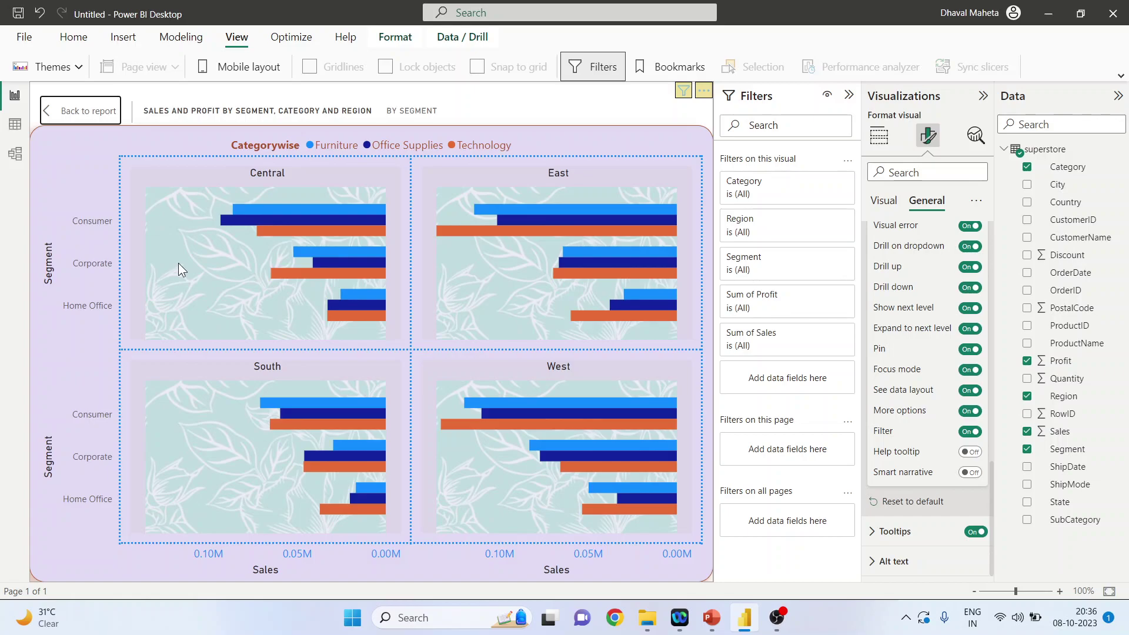
click(703, 91)
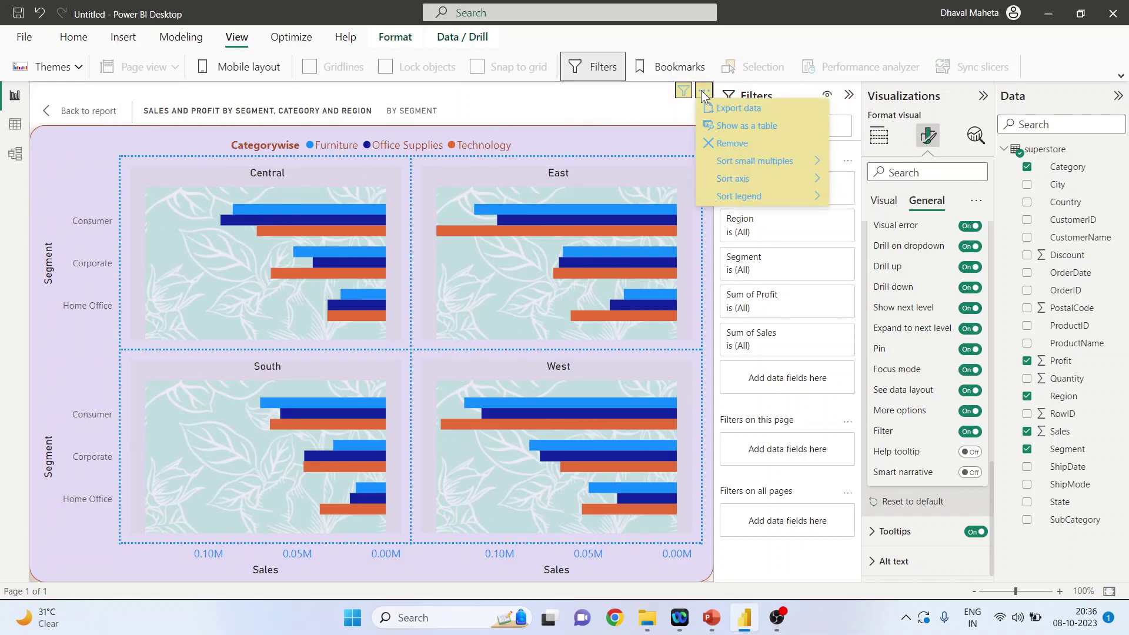
click(753, 128)
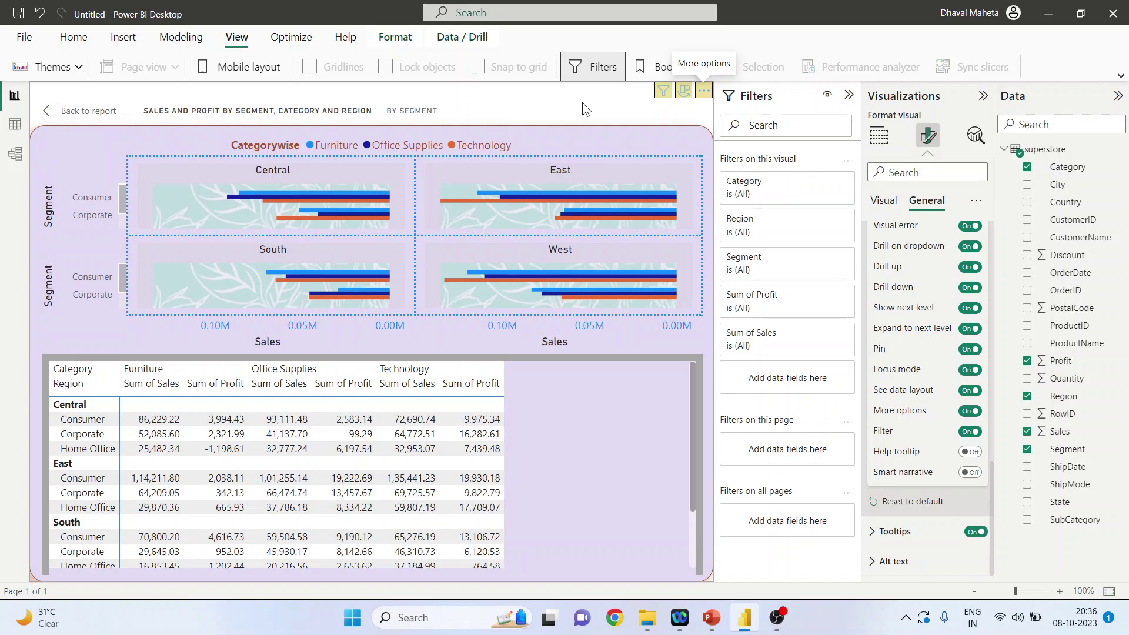
click(61, 114)
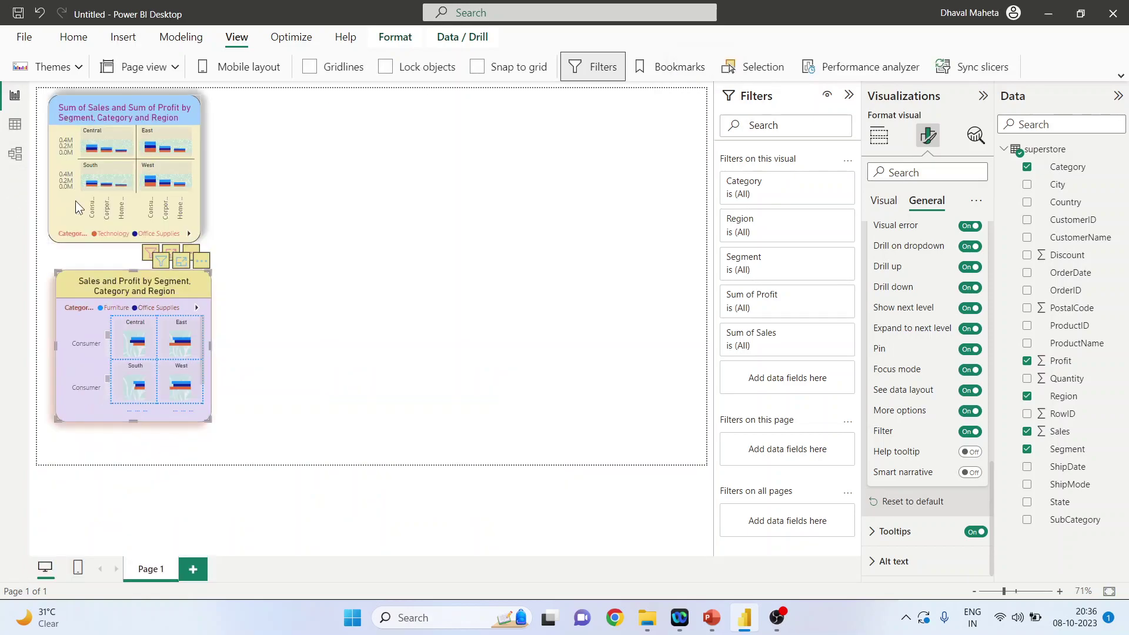
Step: Open the bar chart in focus mode and sort its small multiples by Sum of Sales
click(181, 261)
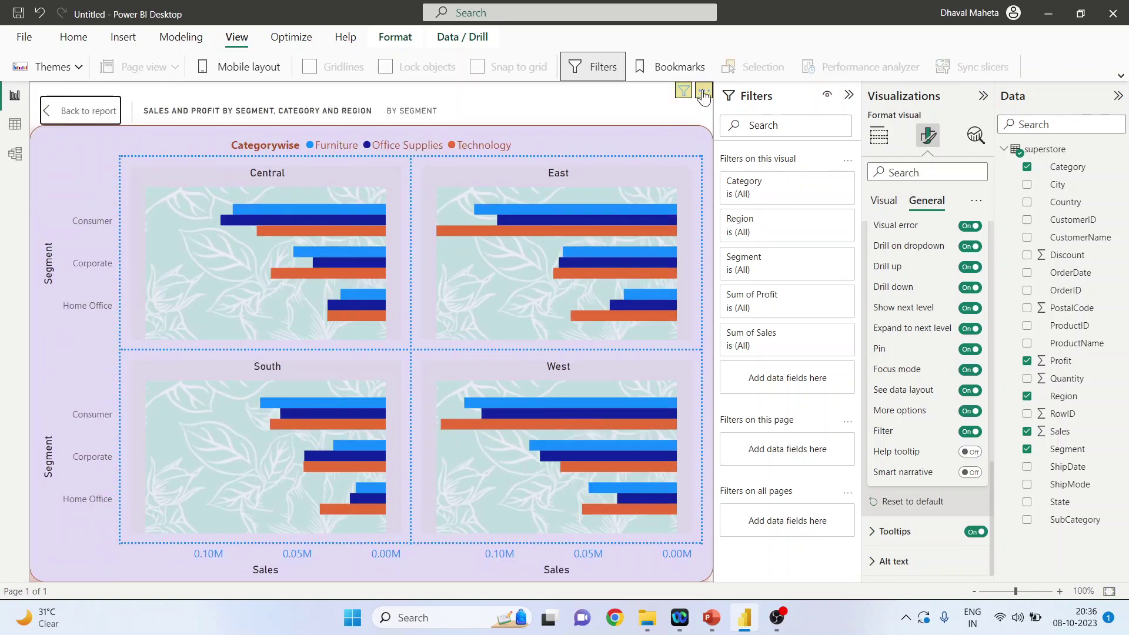
mouse_move(689, 95)
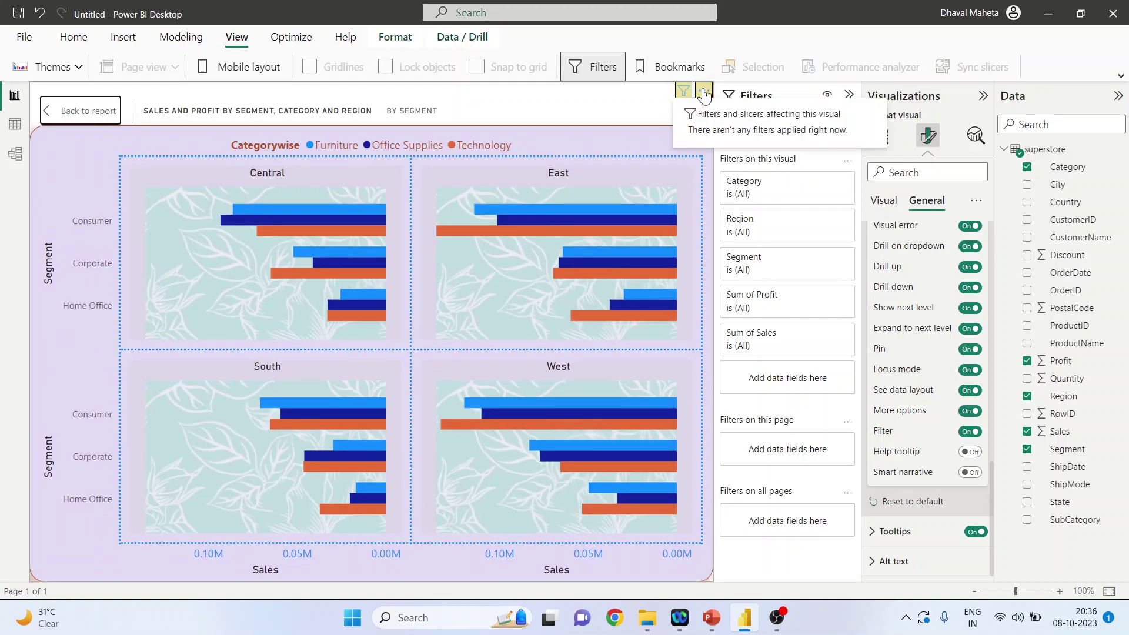
click(703, 90)
mouse_move(761, 165)
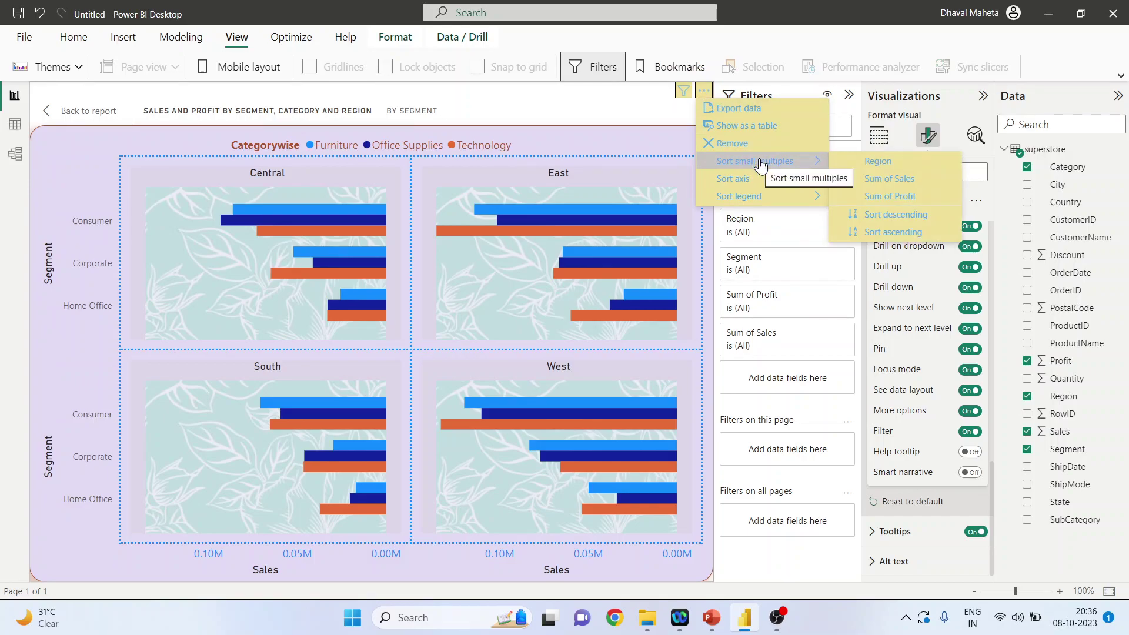
click(890, 179)
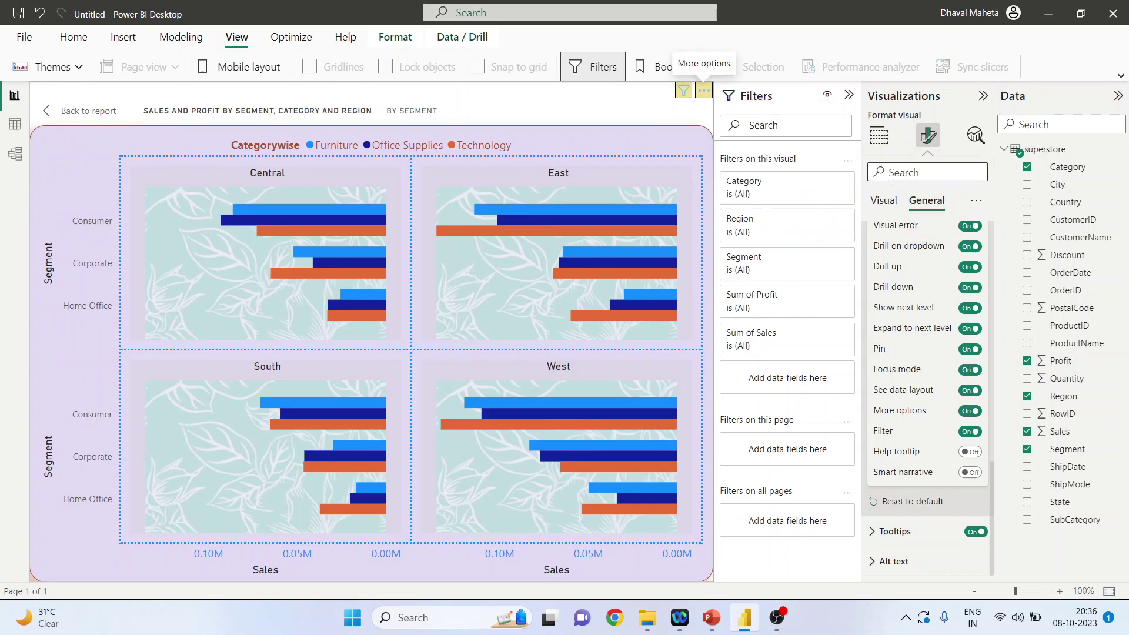
Step: Change the sort order of the bar chart's small multiples to ascending
click(704, 89)
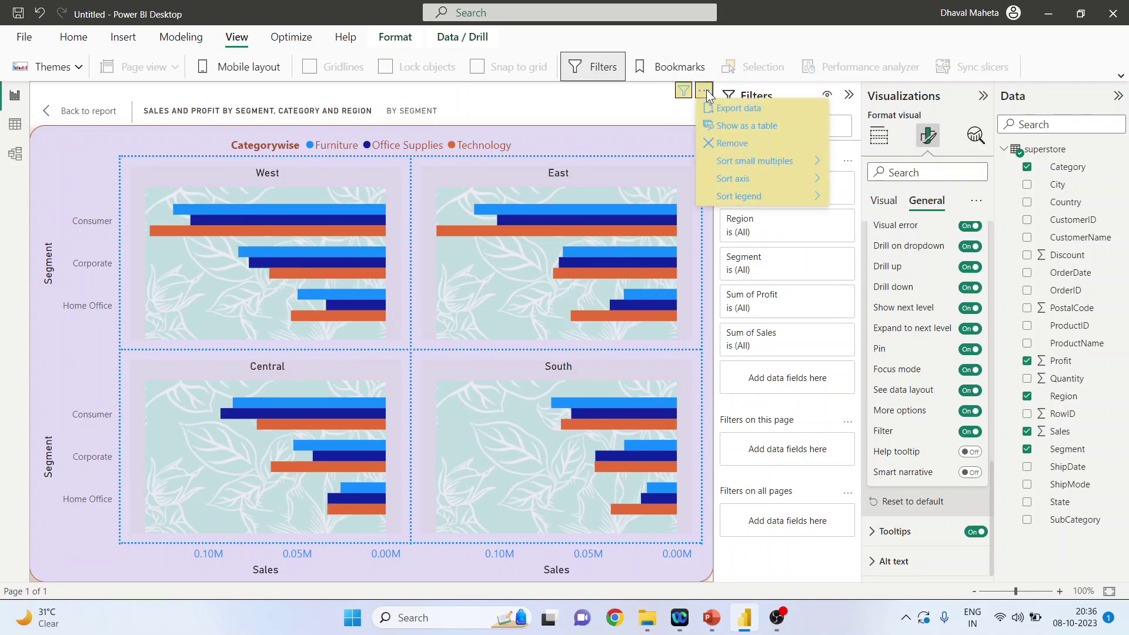
mouse_move(782, 162)
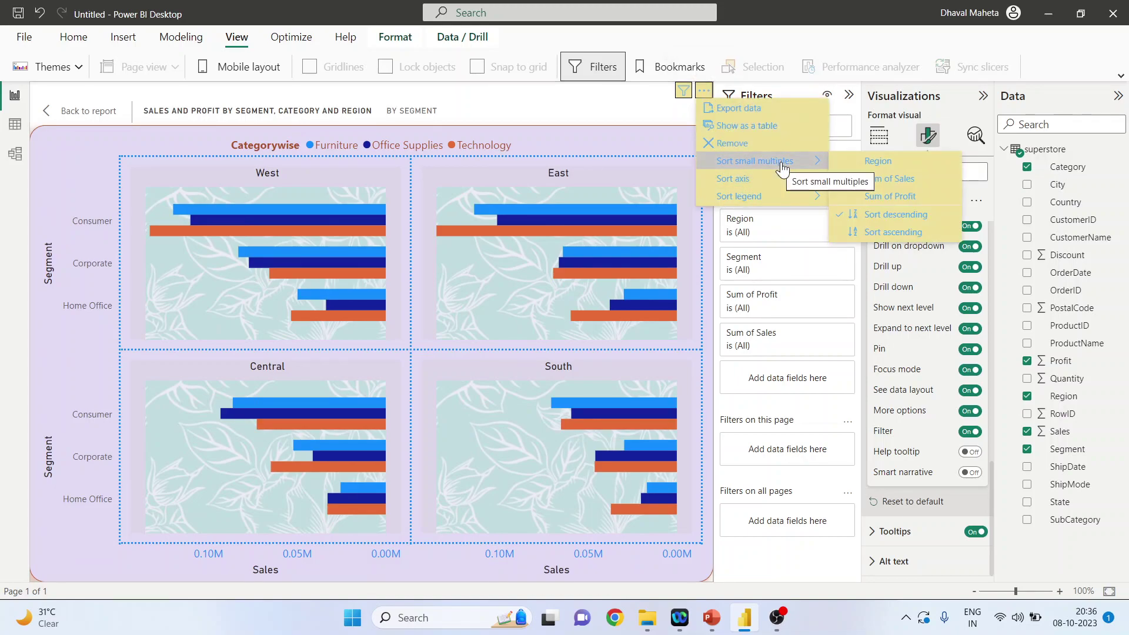
click(894, 231)
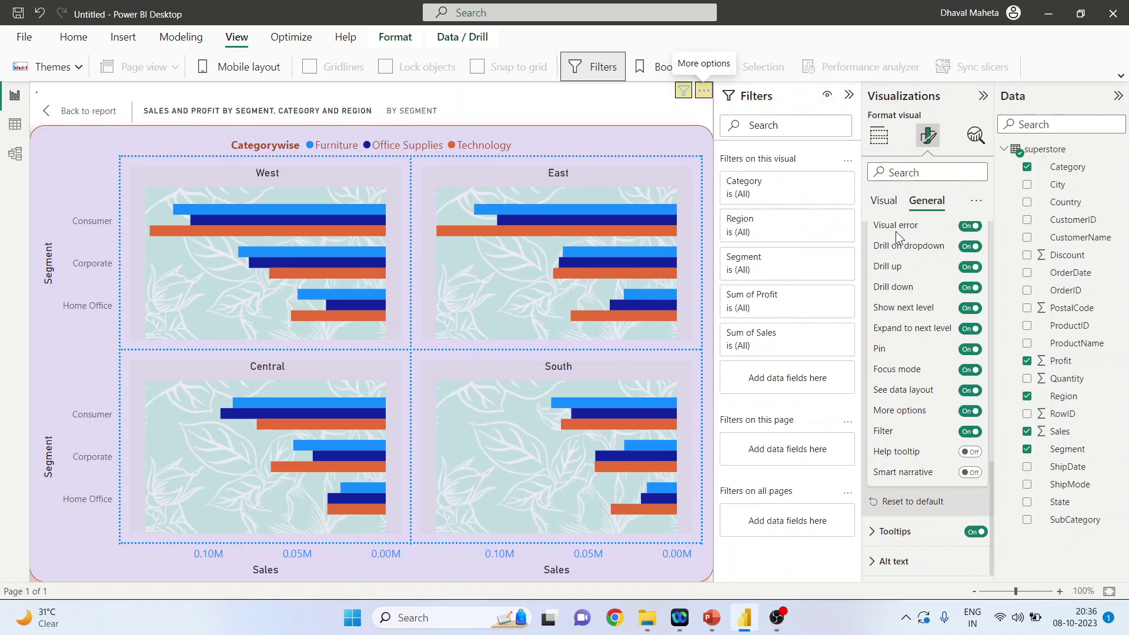
Step: Sort the bar chart's Segment axis in descending order
click(705, 92)
mouse_move(765, 178)
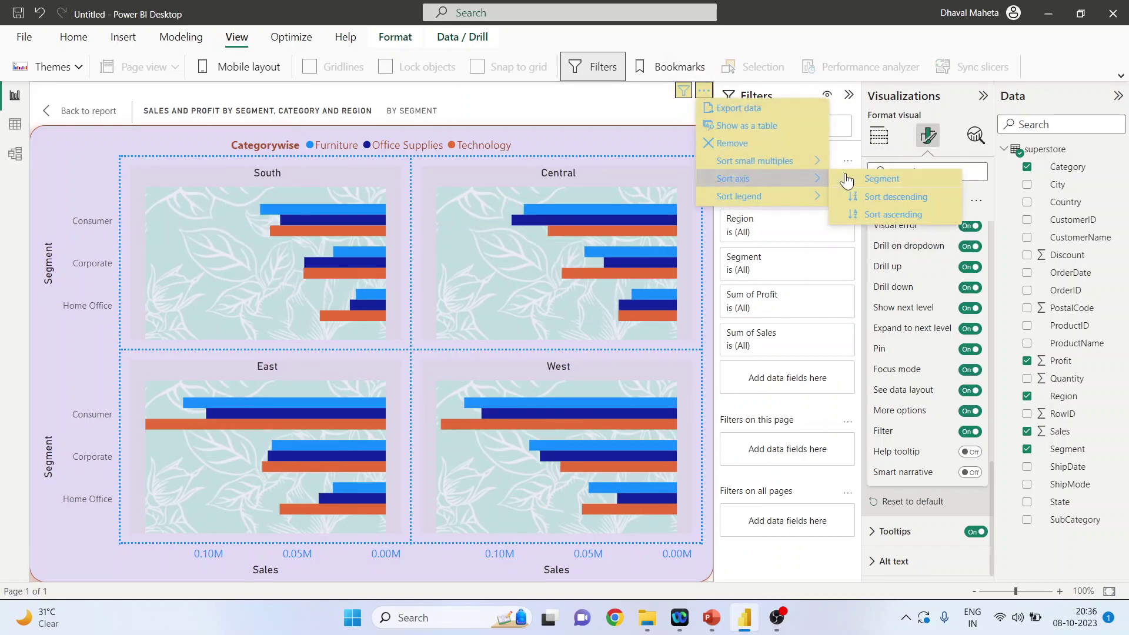
click(891, 198)
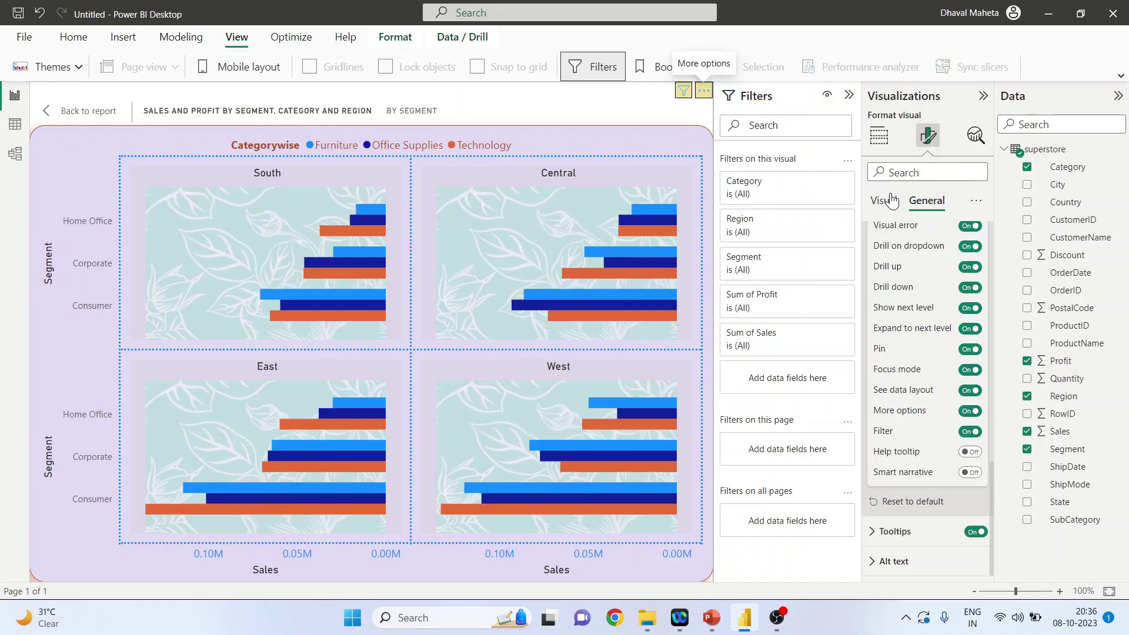
Step: Sort the bar chart's category legend in descending order and show the chart's field setup
click(708, 94)
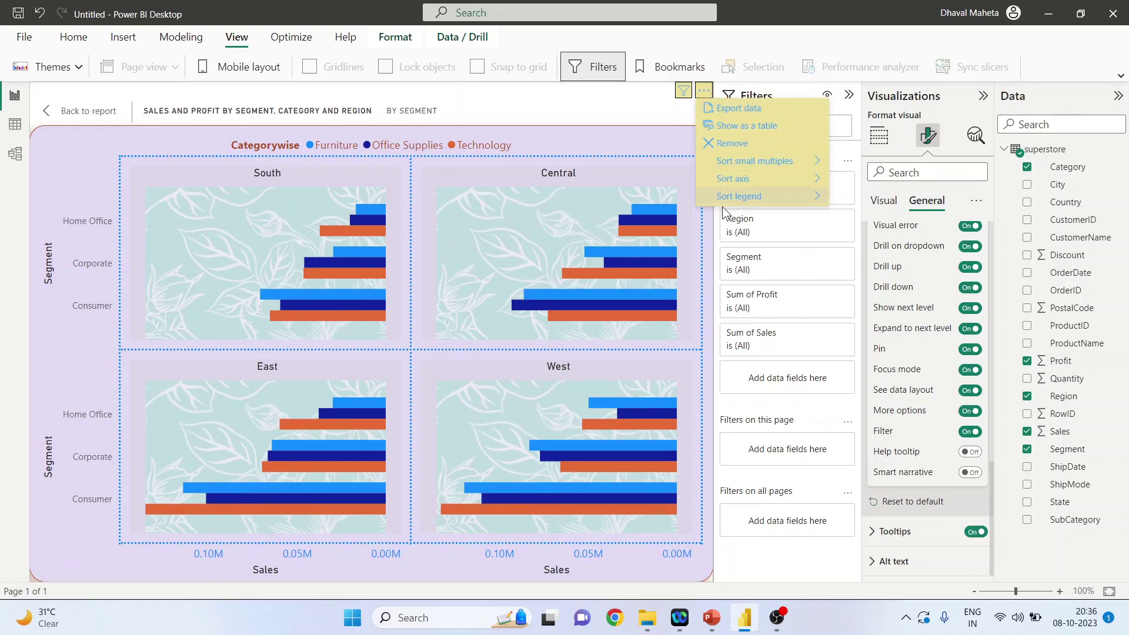
mouse_move(741, 198)
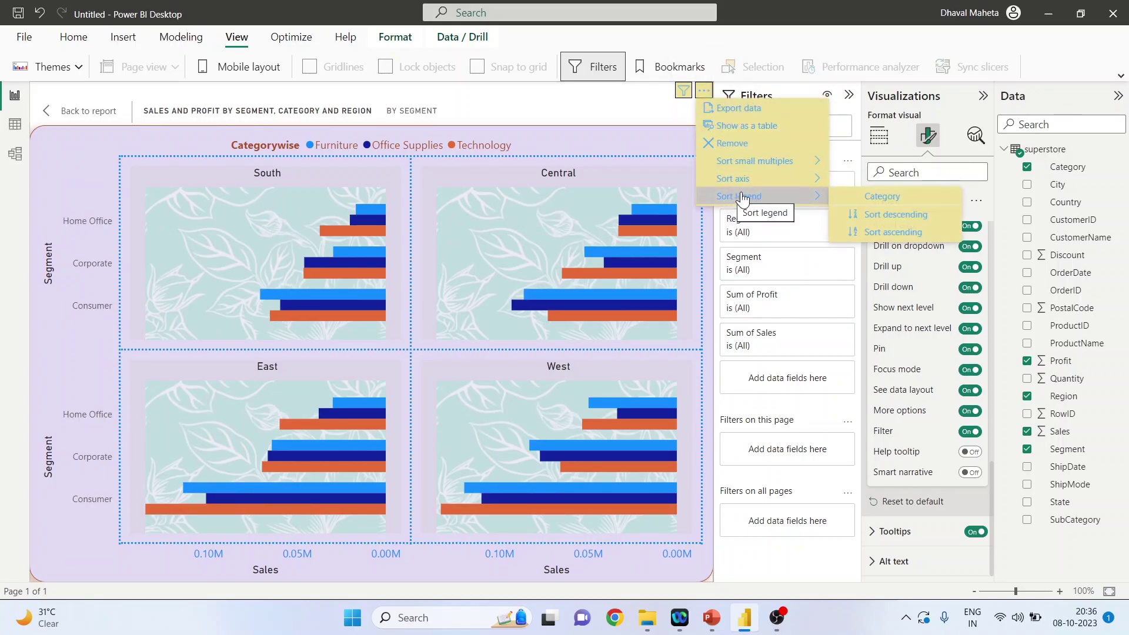
click(897, 214)
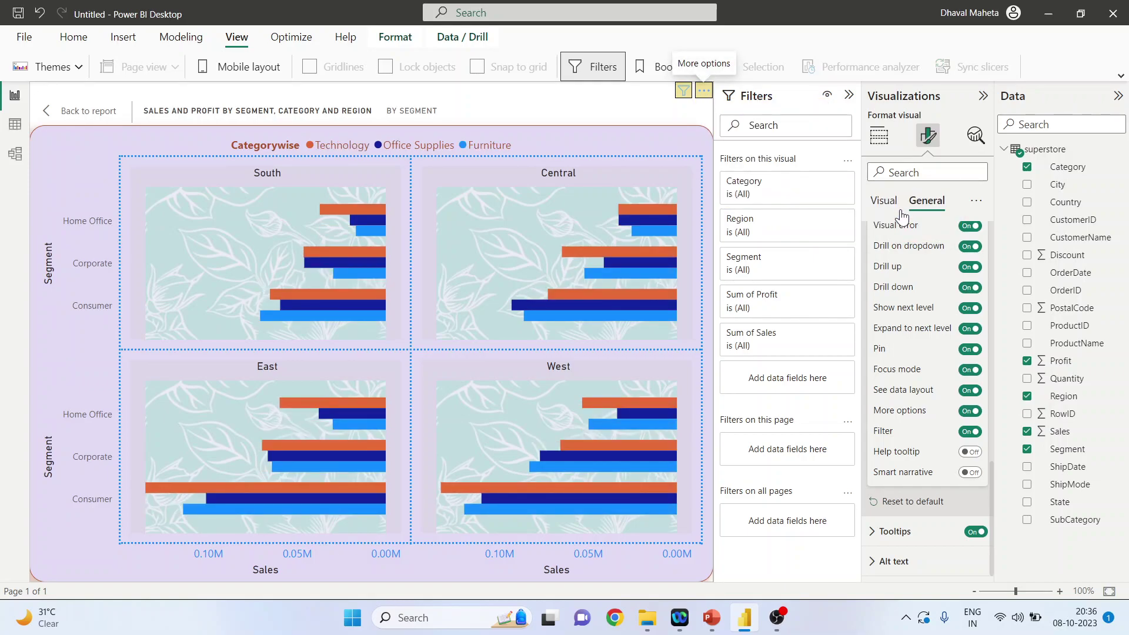
click(879, 135)
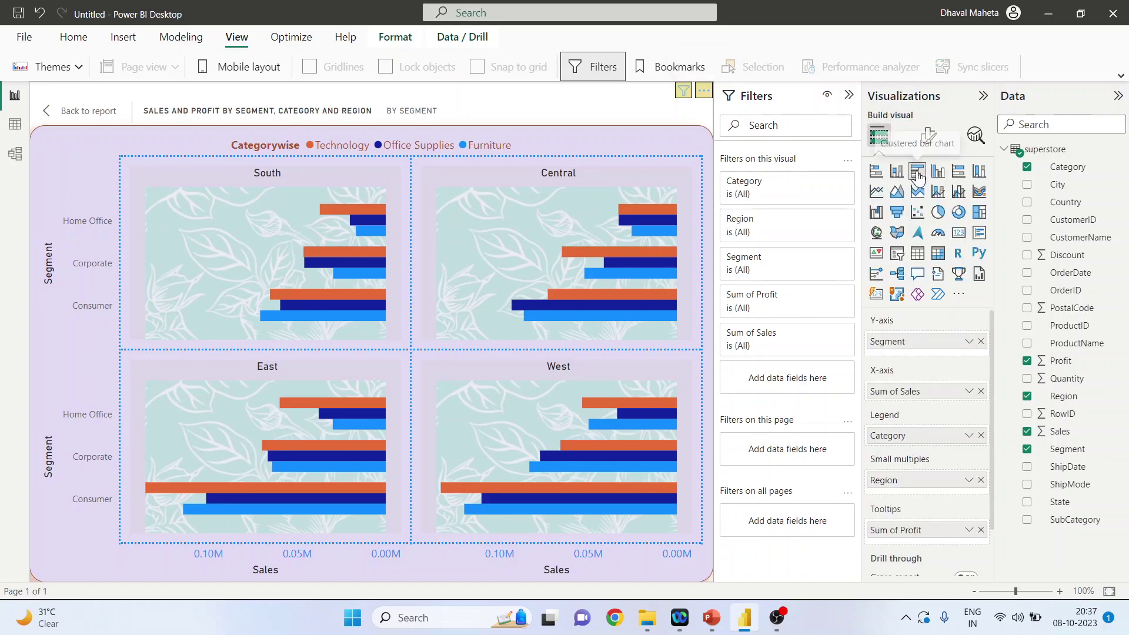
Step: Switch to the PowerPoint presentation and present slide 2 as a full-screen slide show
key(alt+Tab)
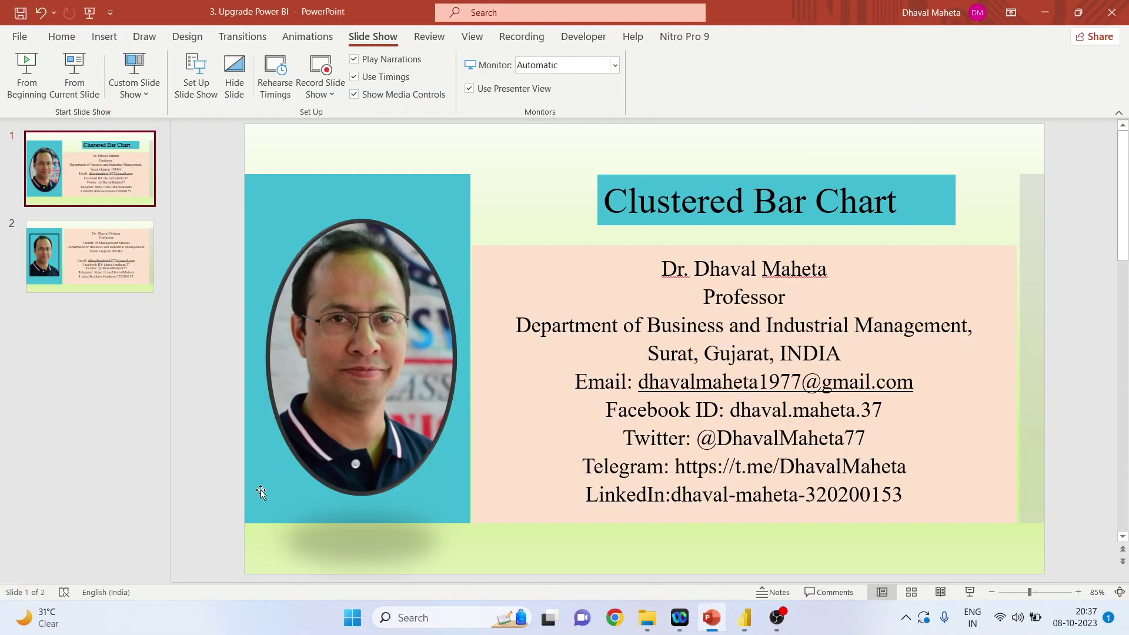
click(124, 277)
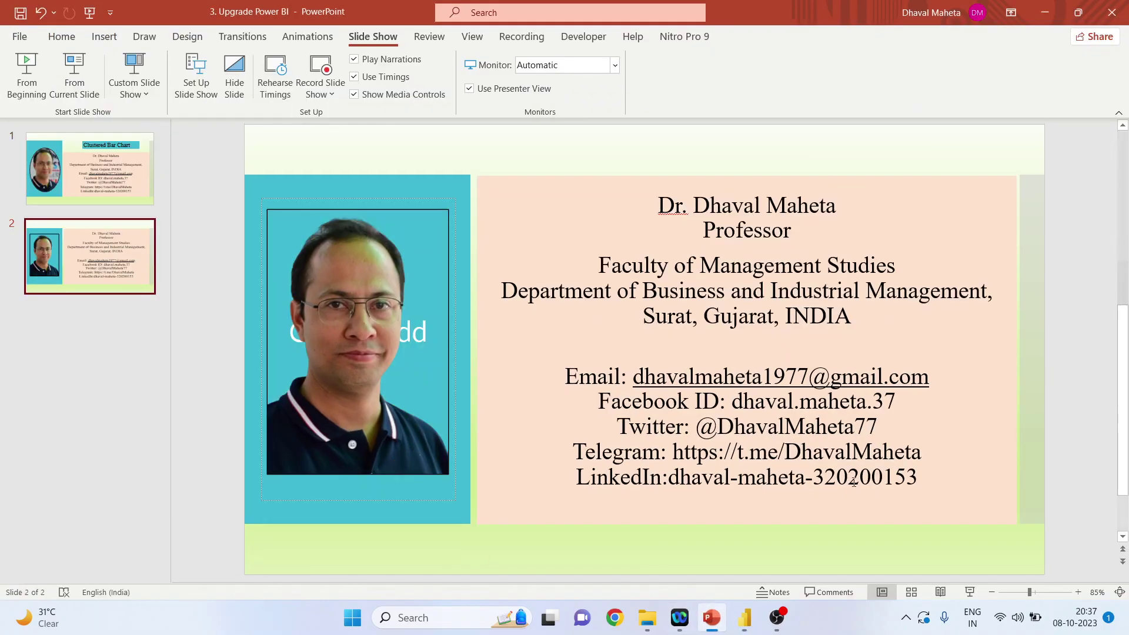
click(971, 593)
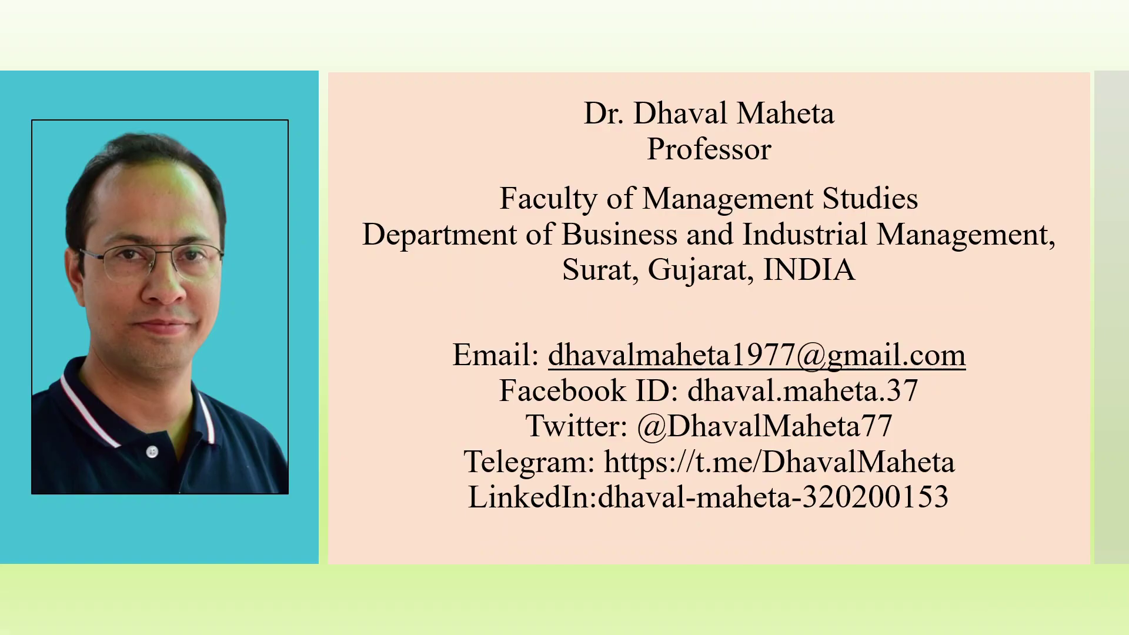